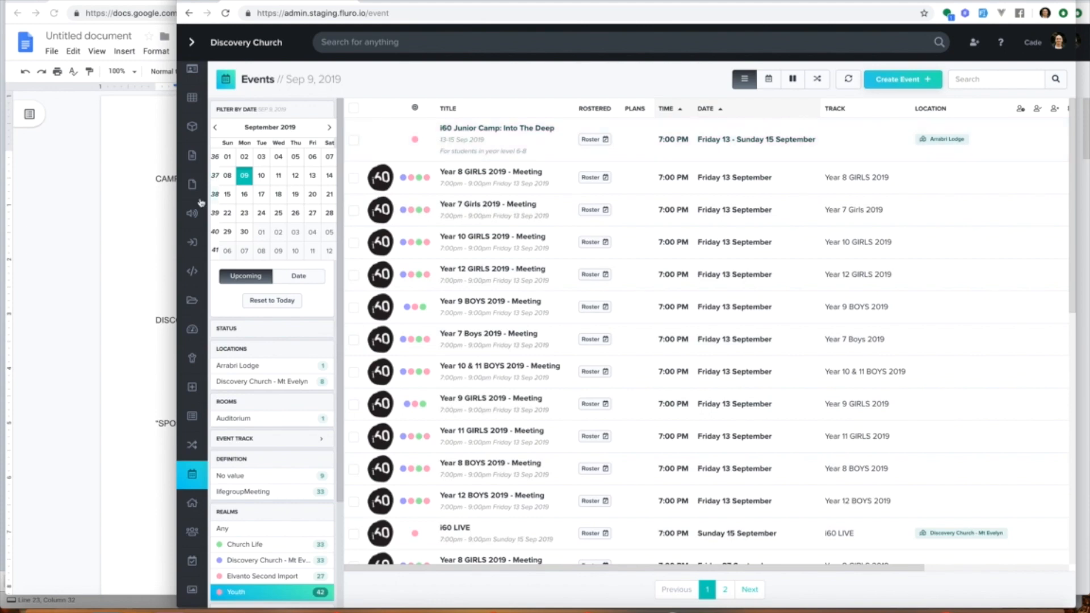
mouse_move(195, 207)
click(241, 398)
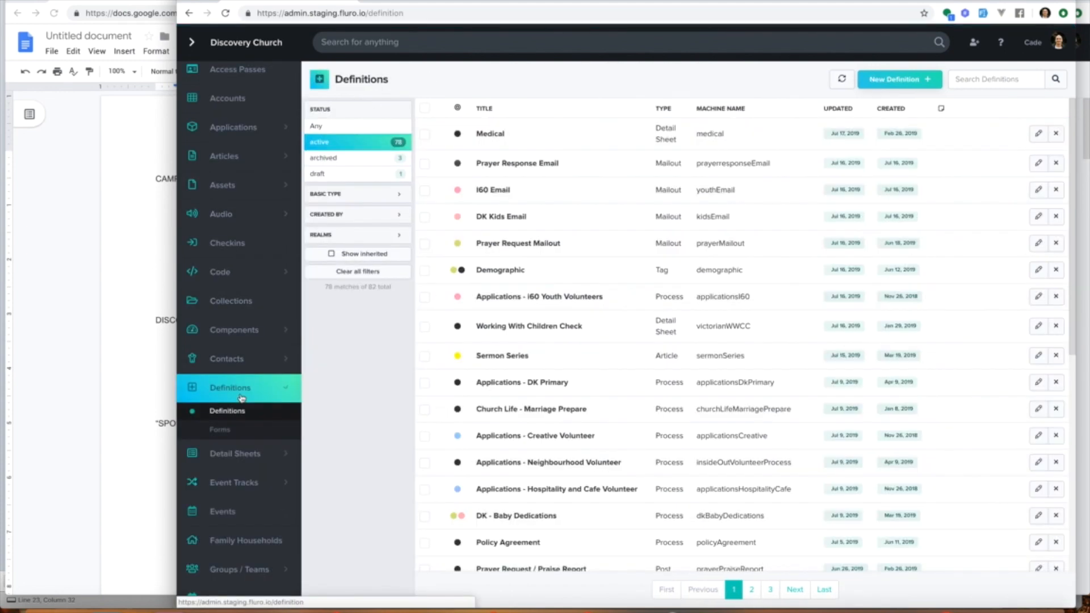
click(188, 12)
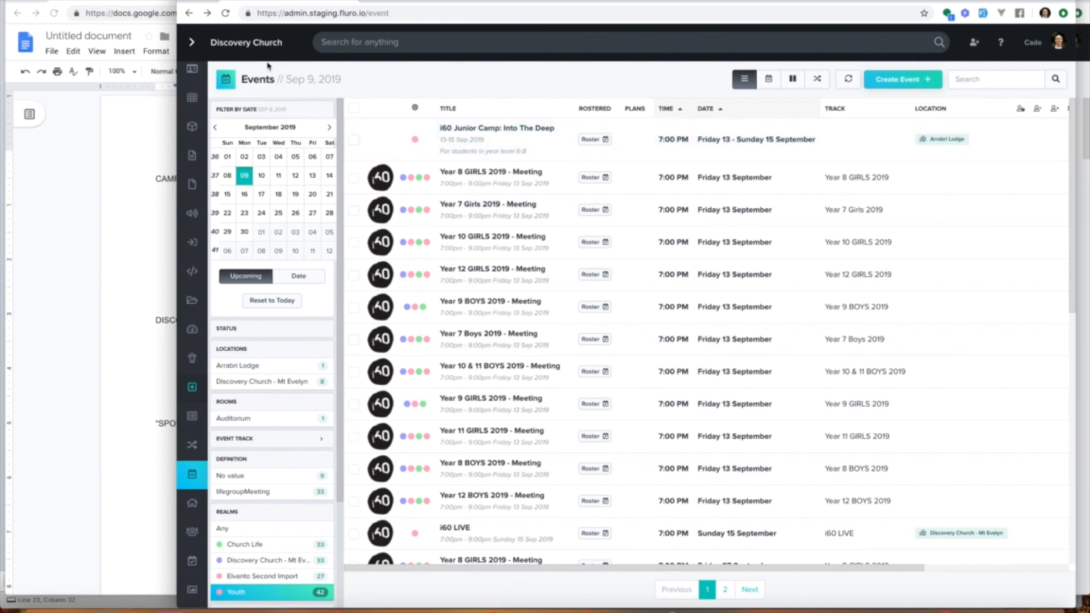
Step: Open the i60JnrCamp2019 form for editing from the Forms definitions list
click(188, 14)
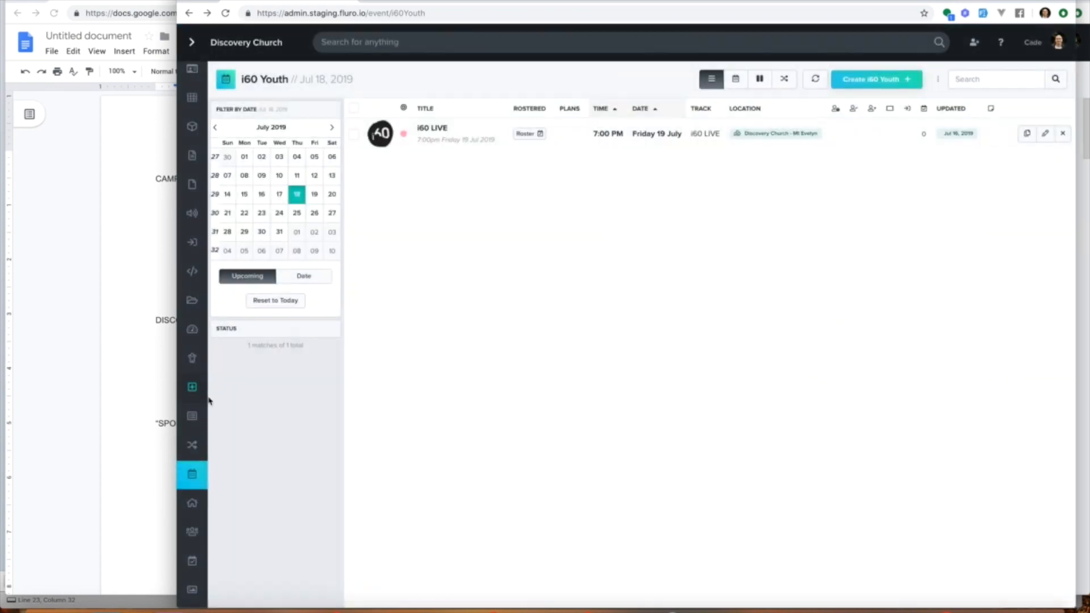
click(210, 387)
click(233, 431)
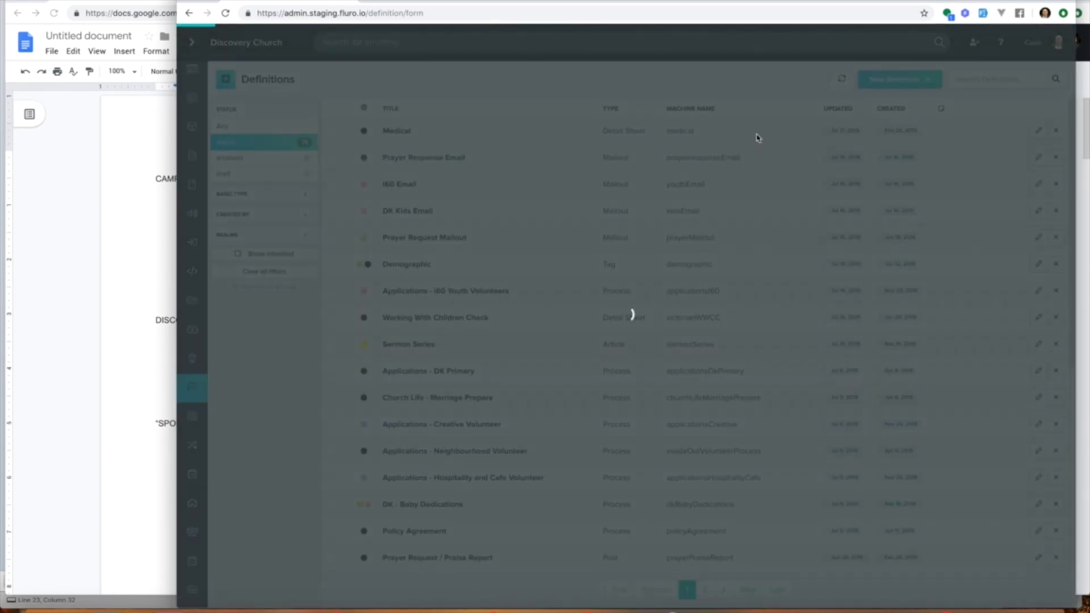
scroll(900, 131, right, 5)
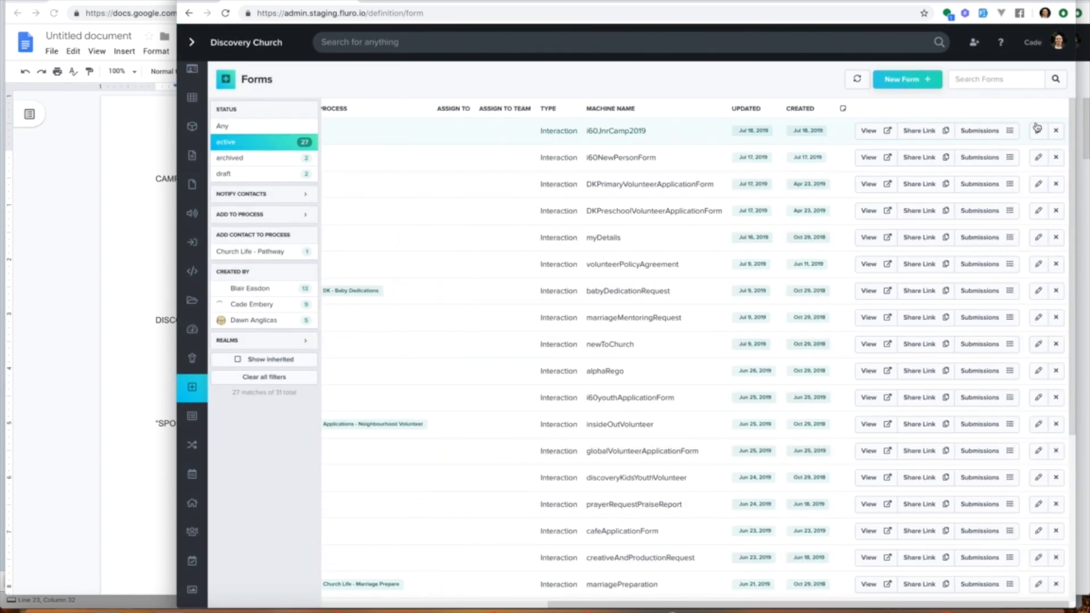
click(1039, 133)
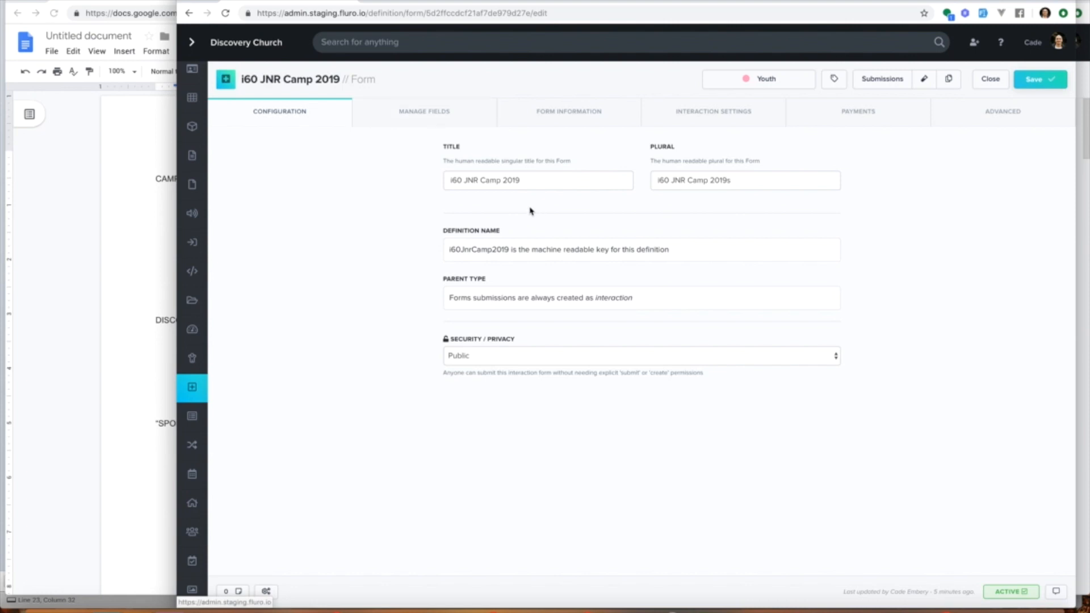
drag(450, 180, 544, 185)
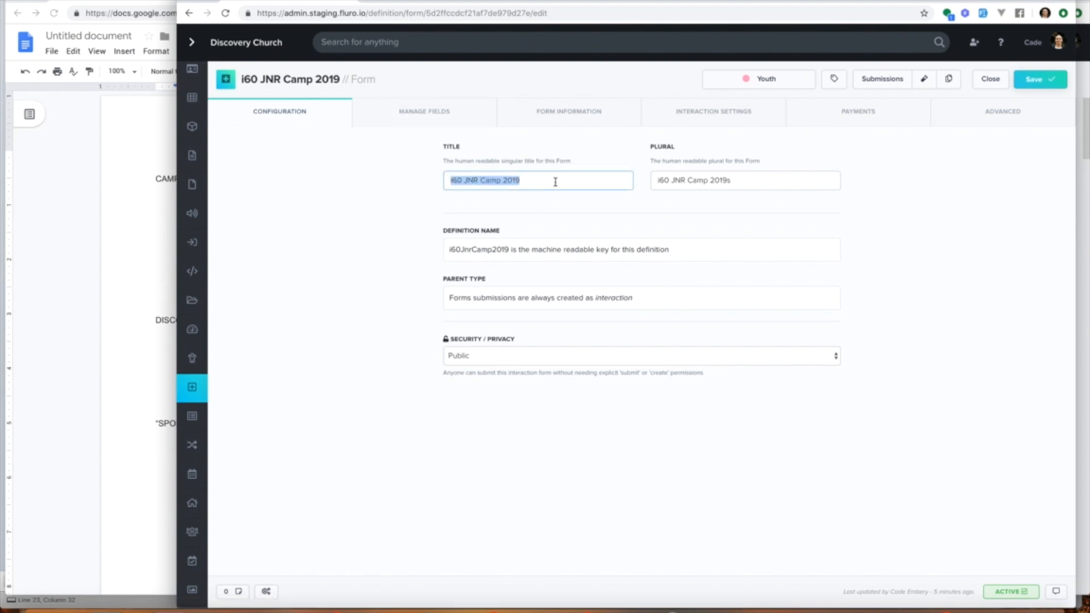
text(Camp)
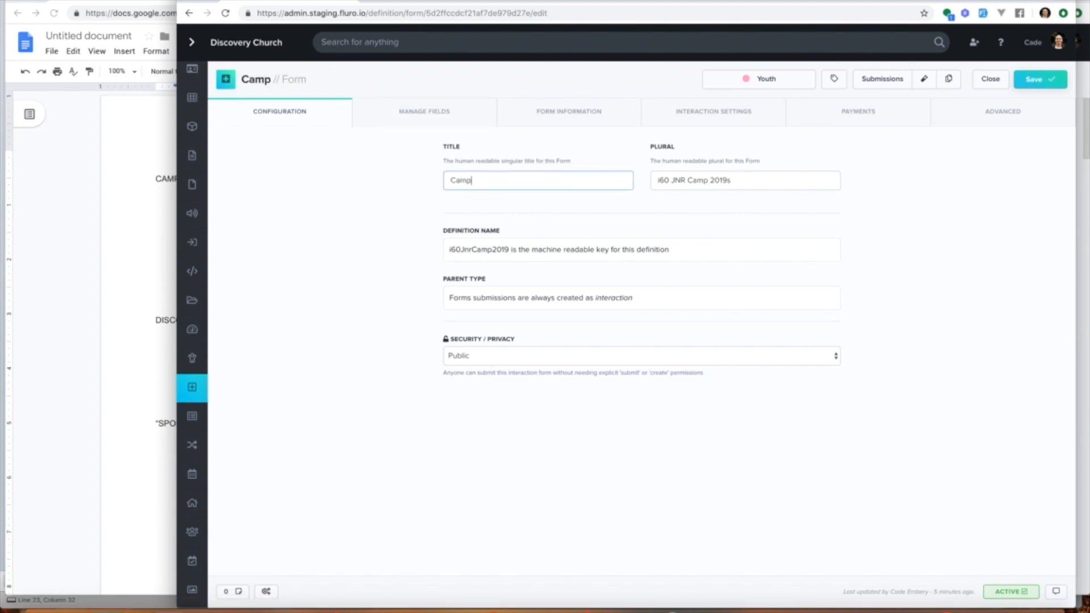
text( Registar)
key(ctrl+z)
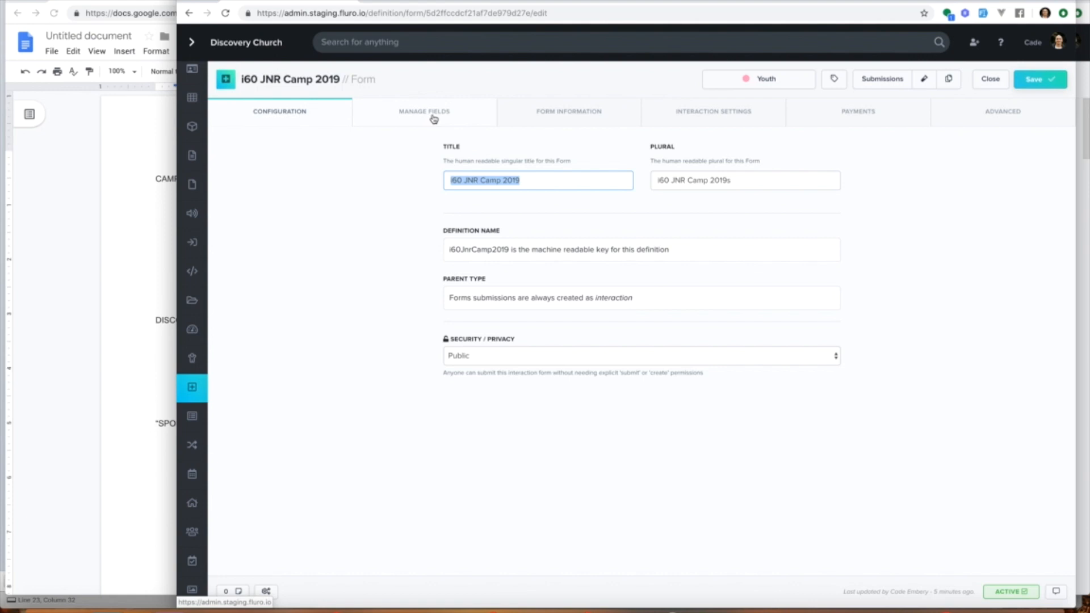
Step: Examine the form's interaction settings, description information and field list
click(677, 109)
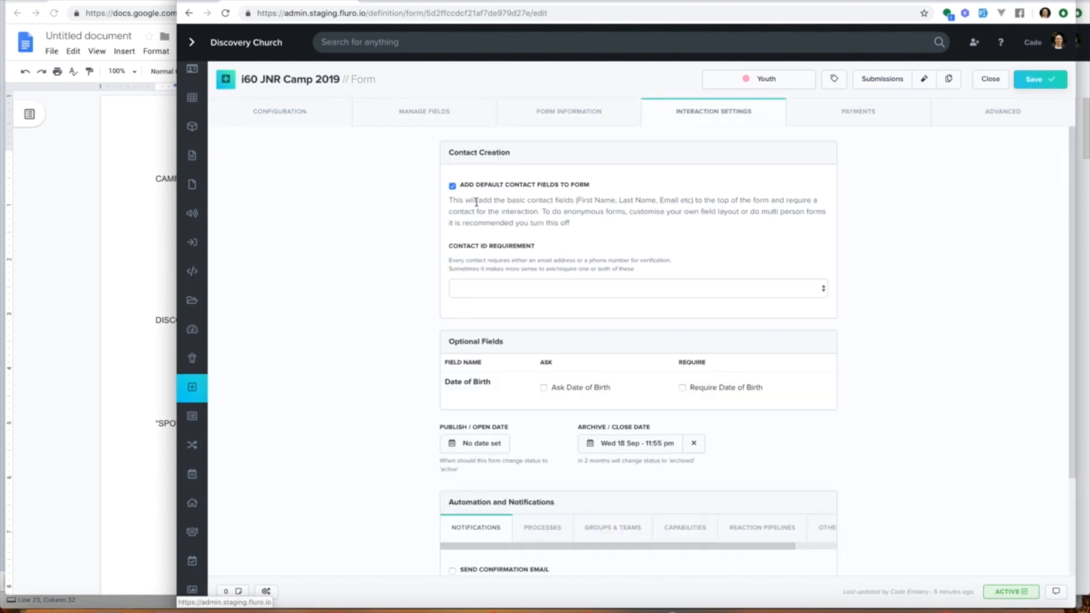
click(569, 120)
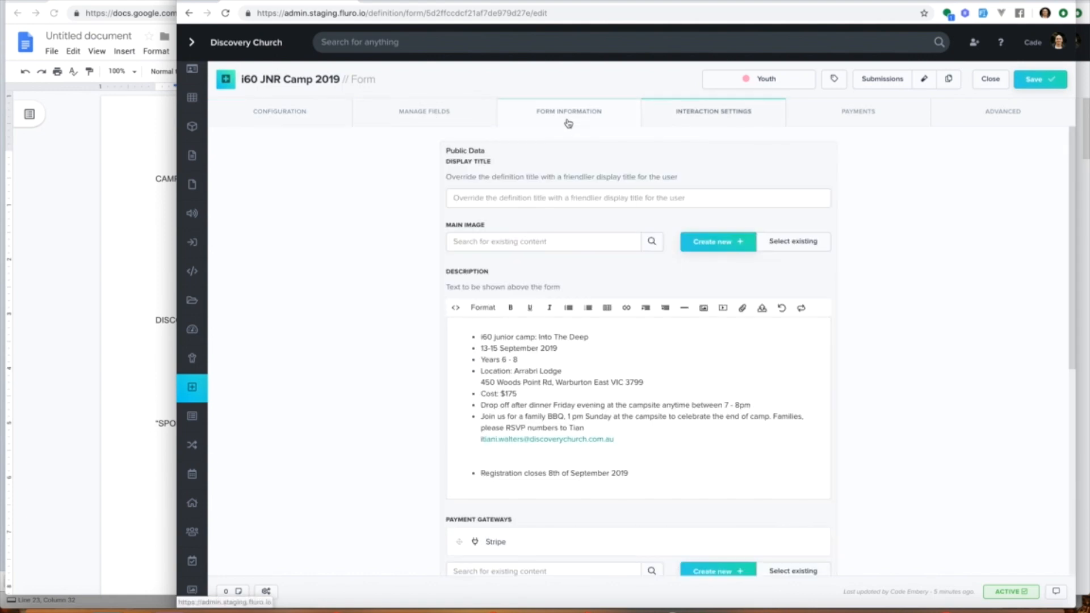
drag(491, 333, 642, 452)
click(642, 452)
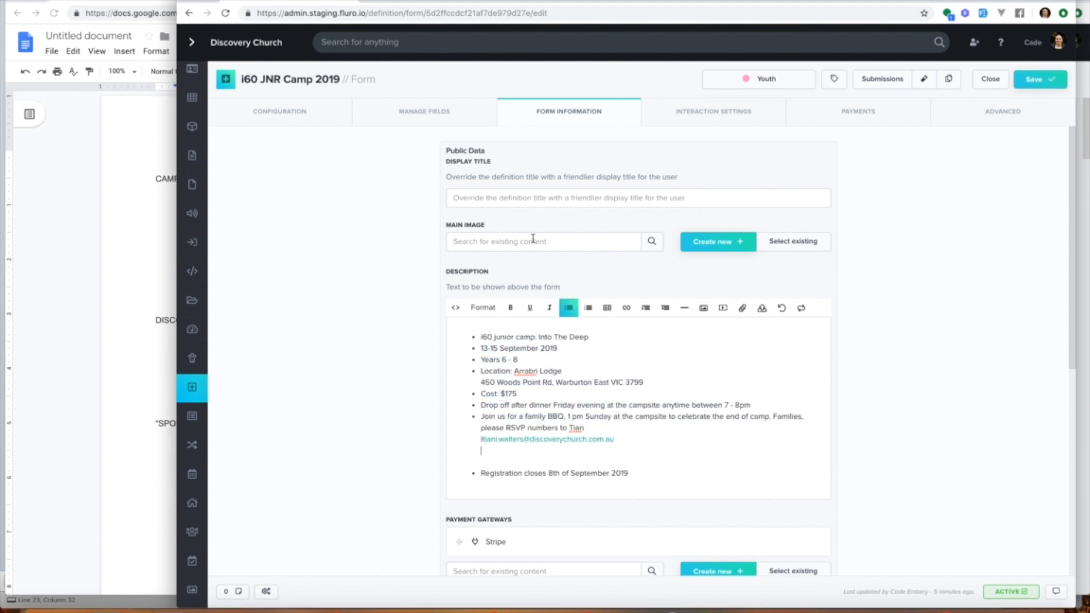
scroll(414, 246, down, 3)
scroll(494, 445, up, 2)
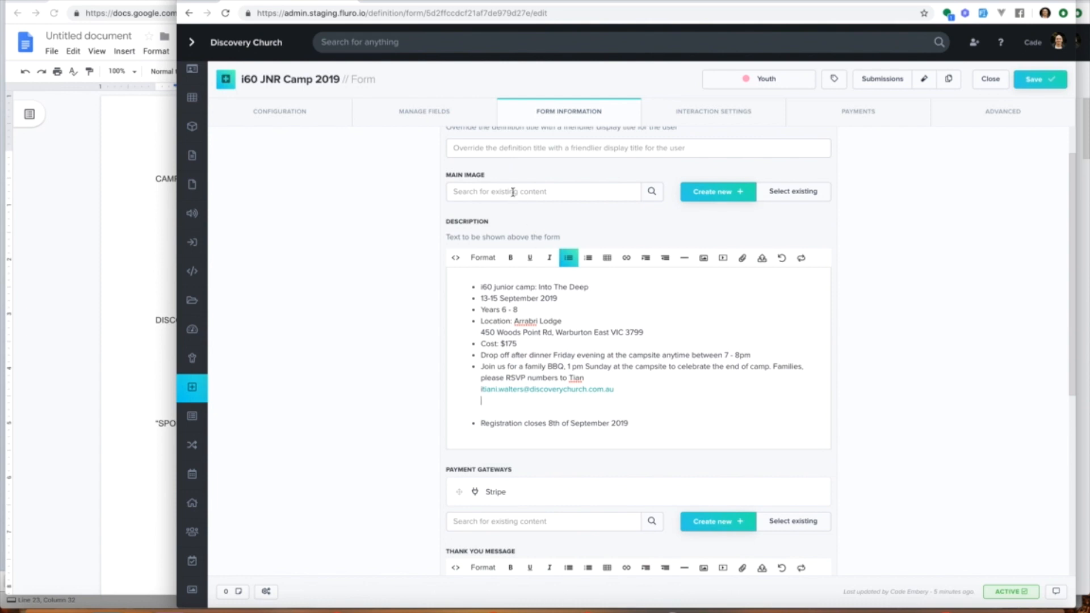
scroll(512, 191, down, 4)
scroll(688, 127, up, 2)
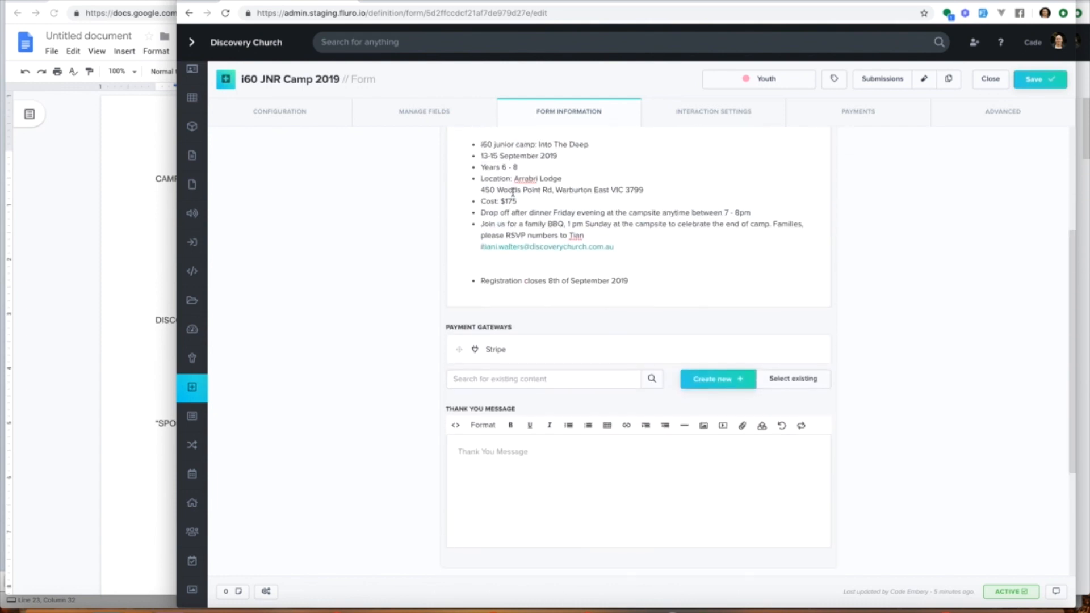
click(687, 126)
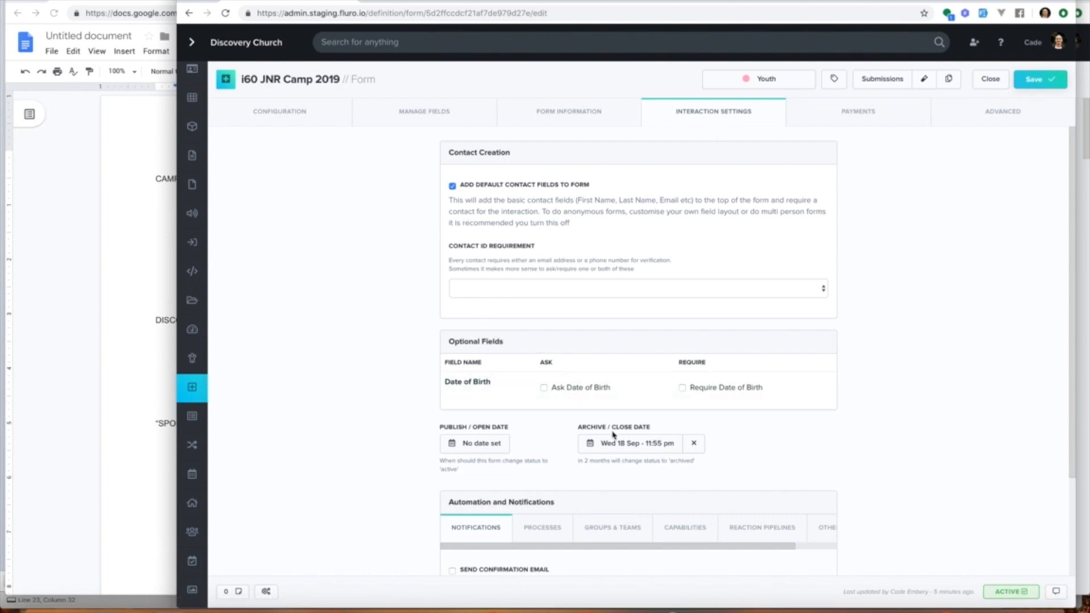
click(423, 114)
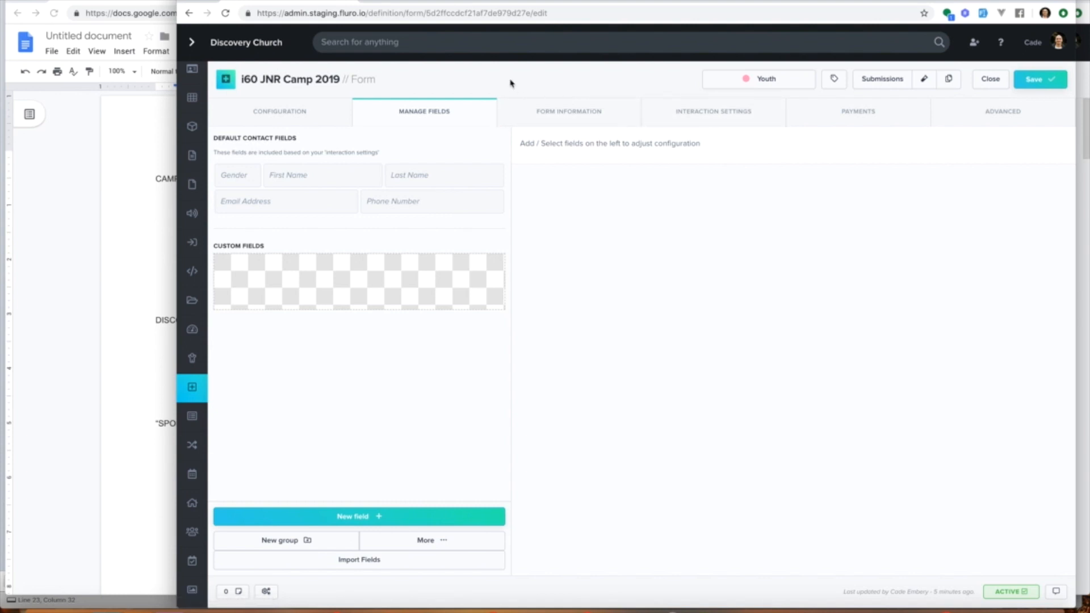
Step: Turn off adding default contact fields to the form in the interaction settings
click(687, 114)
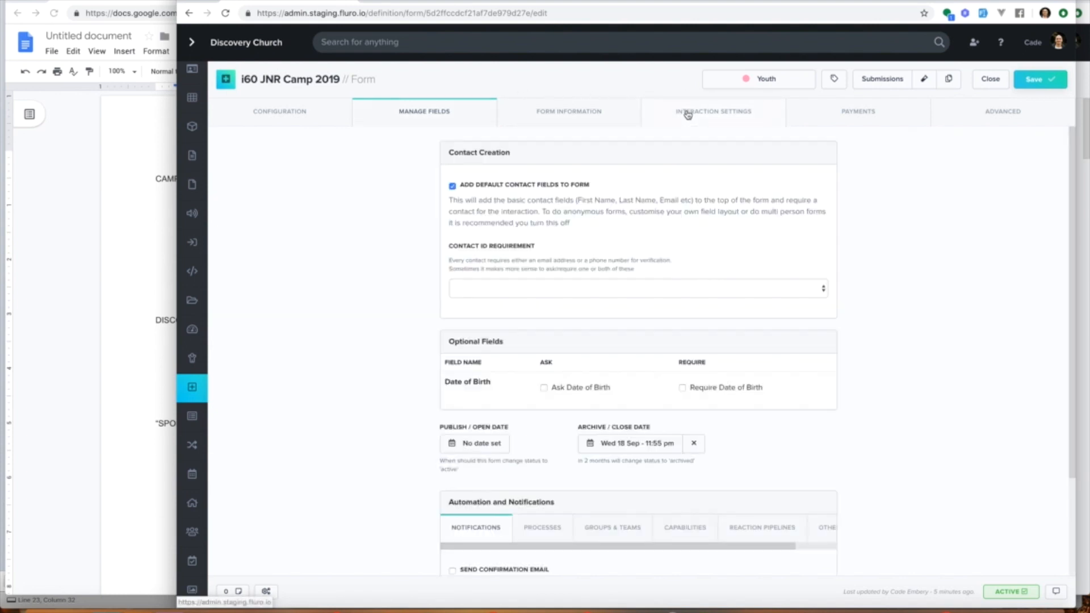
click(501, 187)
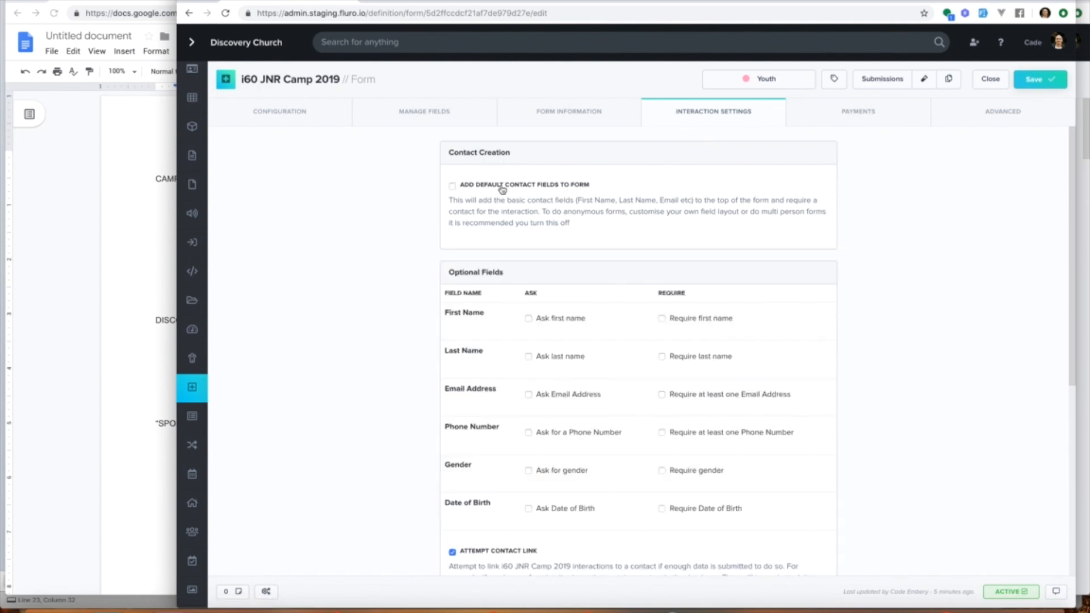
click(462, 112)
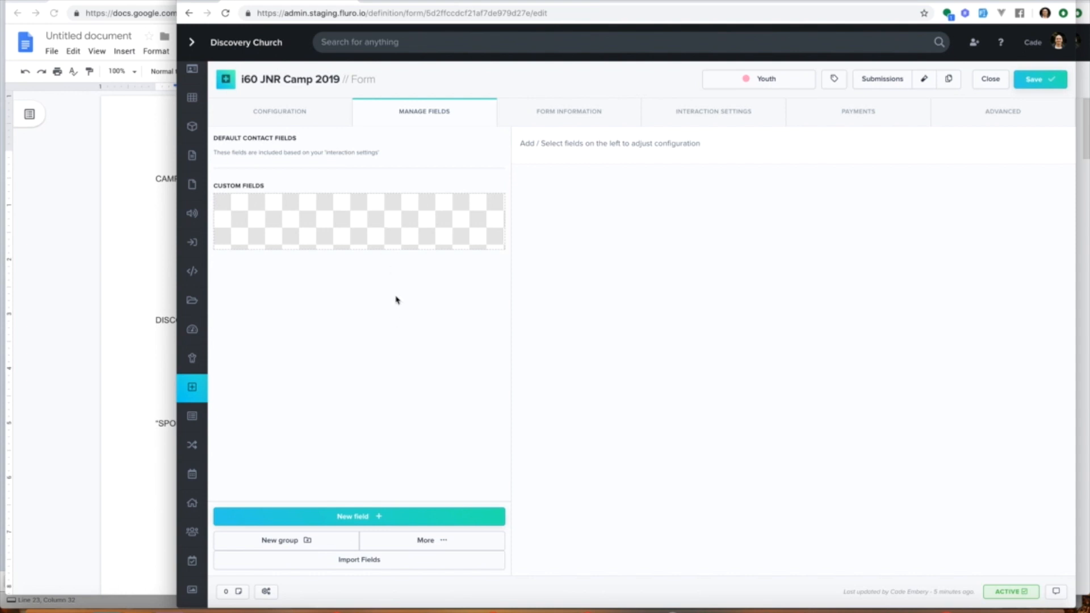
Step: Add a new contact field to the form and title it Camper
click(435, 546)
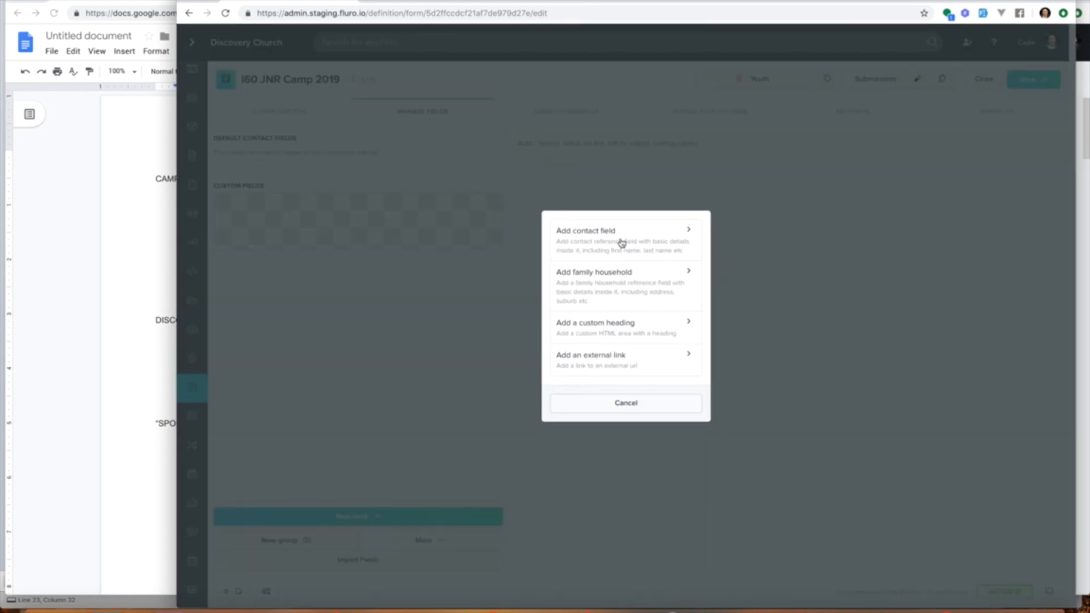
click(622, 239)
click(535, 221)
text(Conta)
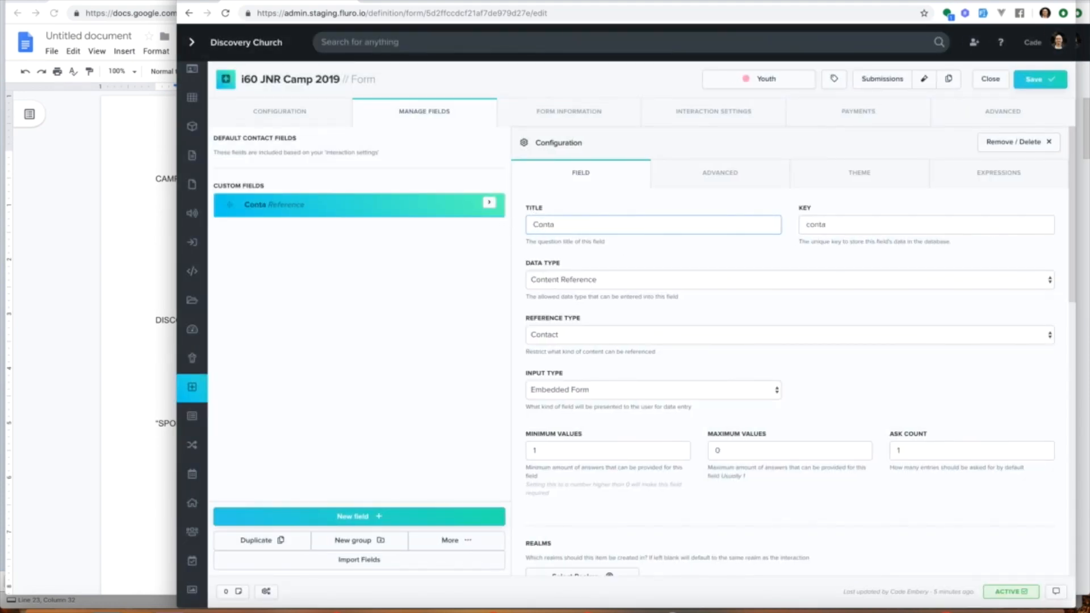
key(ctrl+a)
text(Camper)
Step: Set the Camper field's minimum values to 1 and its ask count to 1
scroll(640, 251, down, 2)
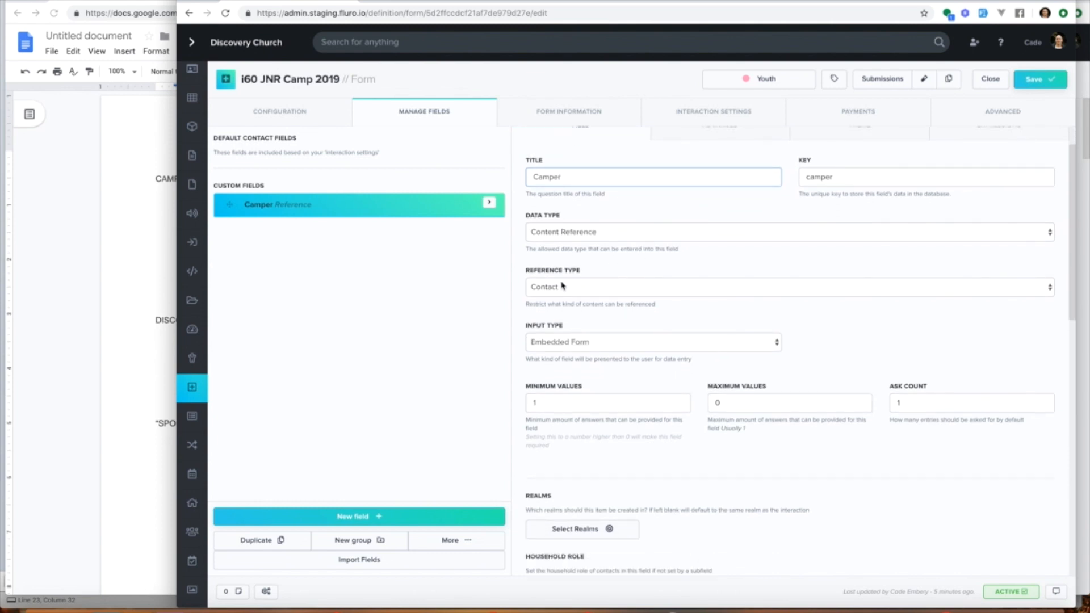
scroll(580, 314, down, 3)
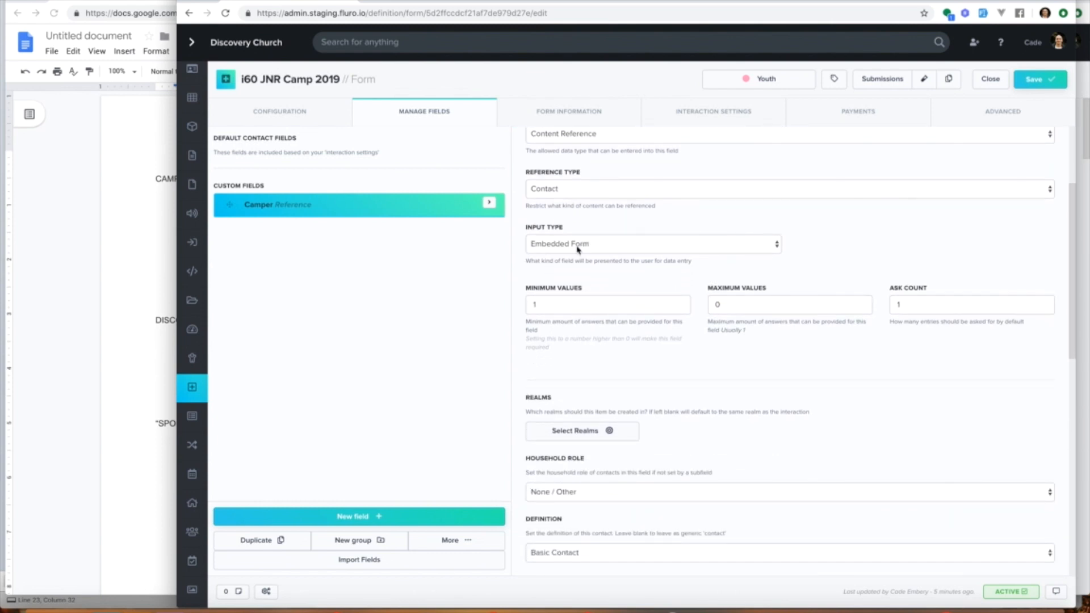
drag(556, 303, 528, 299)
click(557, 304)
drag(720, 301, 709, 302)
drag(925, 305, 879, 310)
click(534, 304)
text(1)
click(926, 304)
double_click(936, 304)
text(5)
key(BackSpace)
text(1)
click(702, 352)
Step: Set the Camper field's realm to Youth
scroll(658, 340, down, 3)
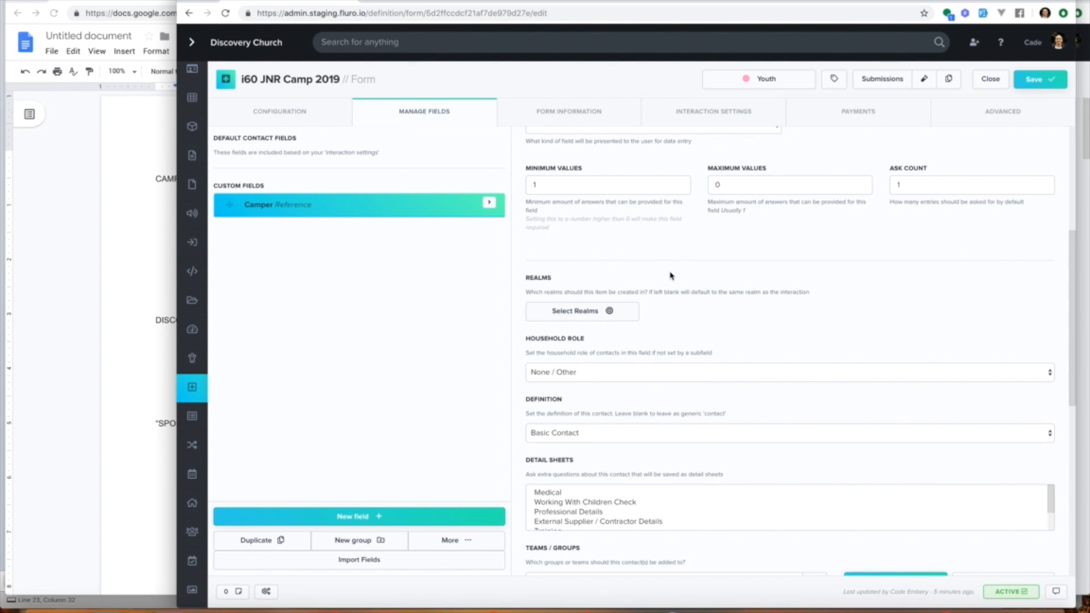
scroll(673, 300, down, 2)
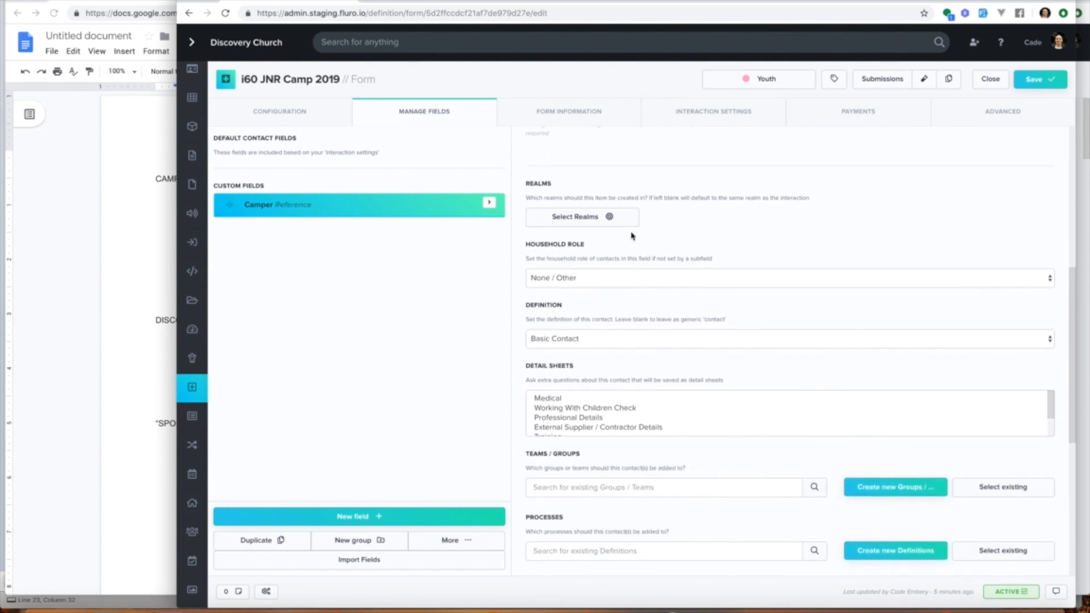
click(612, 217)
scroll(618, 364, down, 1)
click(577, 416)
click(611, 217)
Step: Set the Camper field's household role to Child
scroll(684, 233, down, 1)
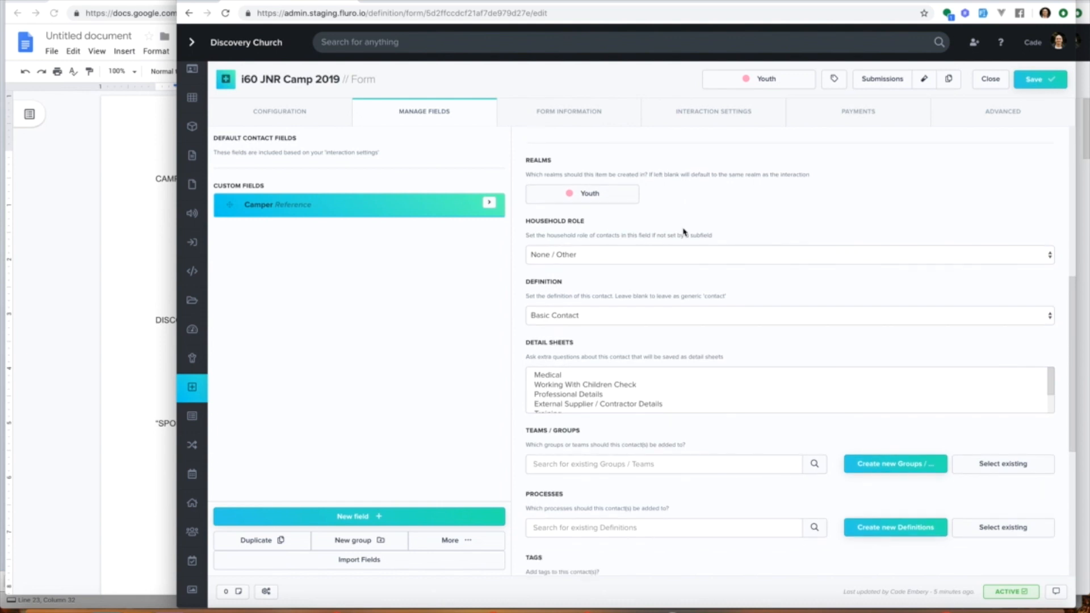
click(631, 251)
click(627, 273)
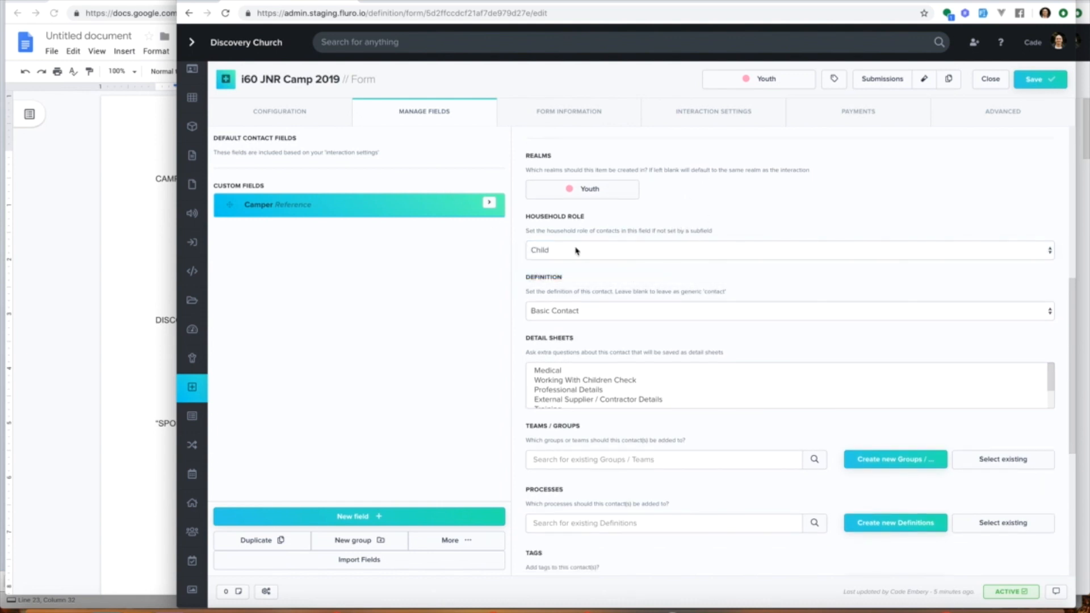
Step: Select the Medical detail sheet for the Camper contact
scroll(624, 284, down, 4)
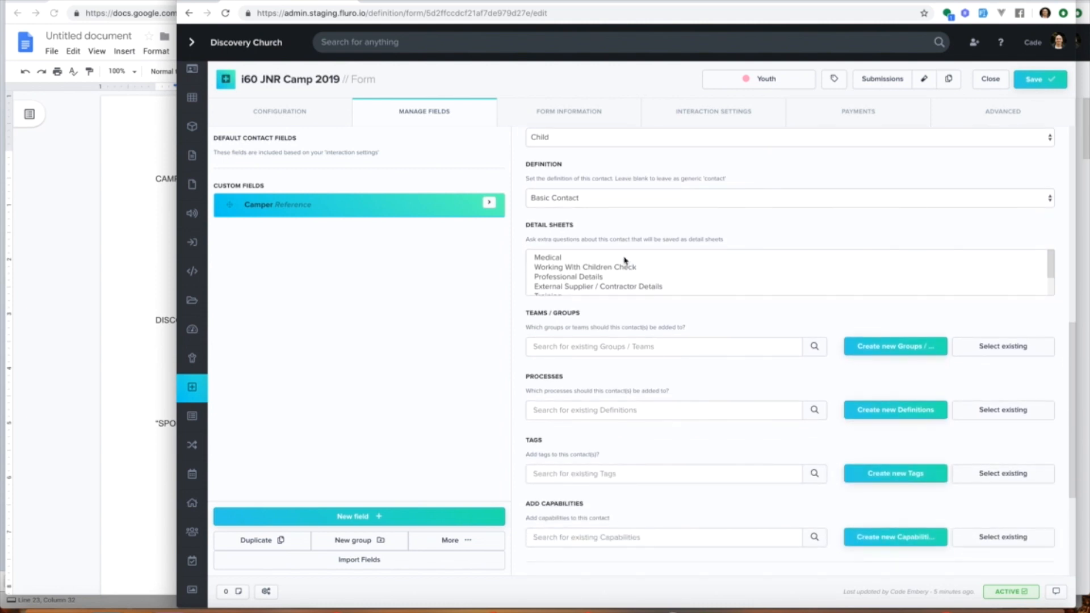
scroll(625, 260, down, 3)
scroll(625, 260, up, 1)
scroll(625, 261, up, 2)
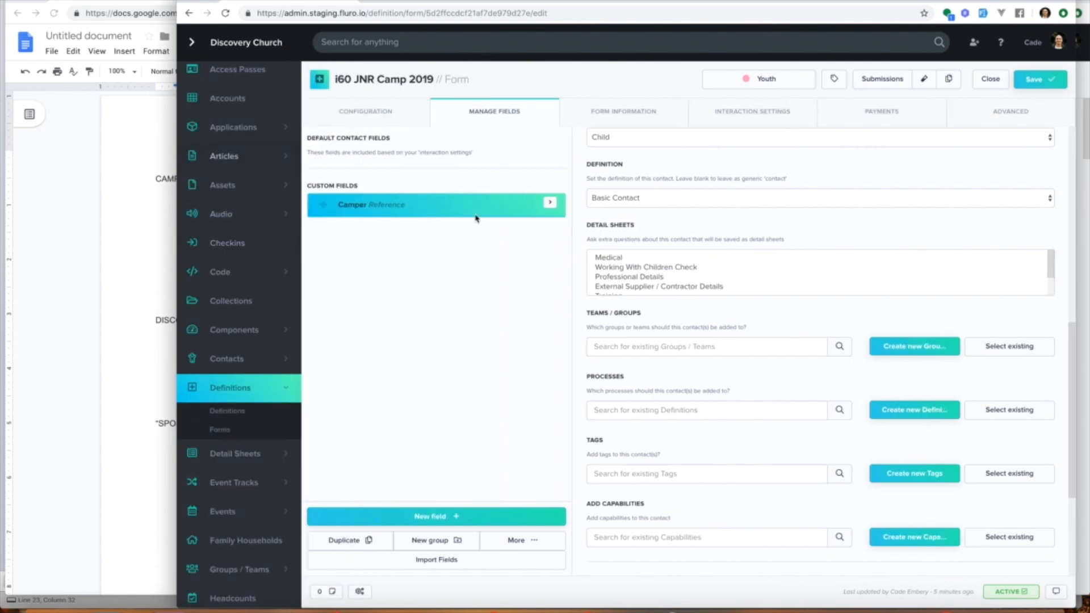
click(568, 260)
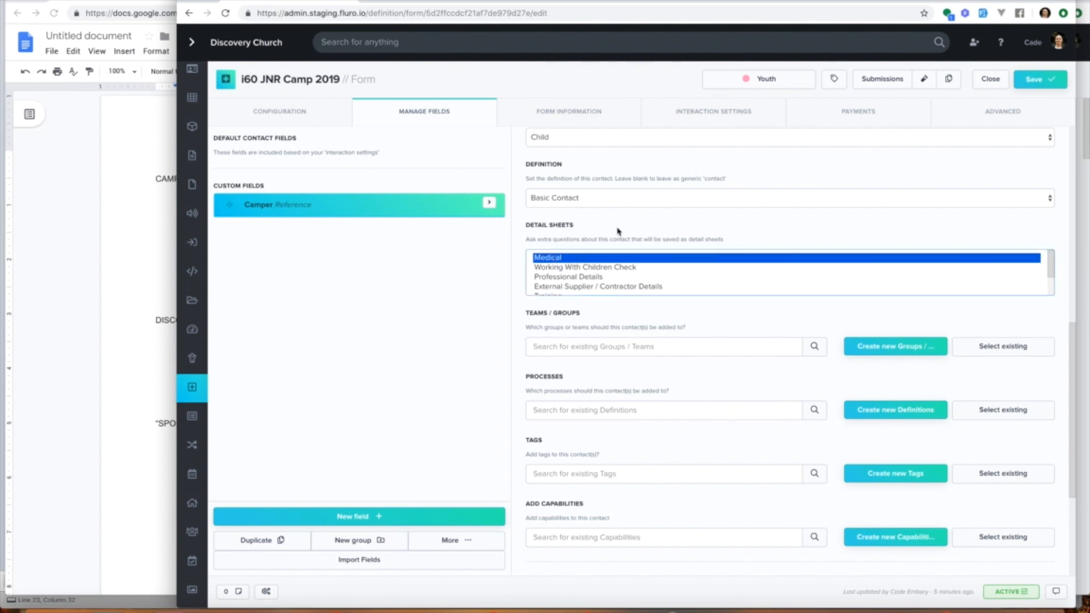
Step: Start creating a new team for the Camper contact, titled i60 Camp 2019
scroll(618, 221, down, 3)
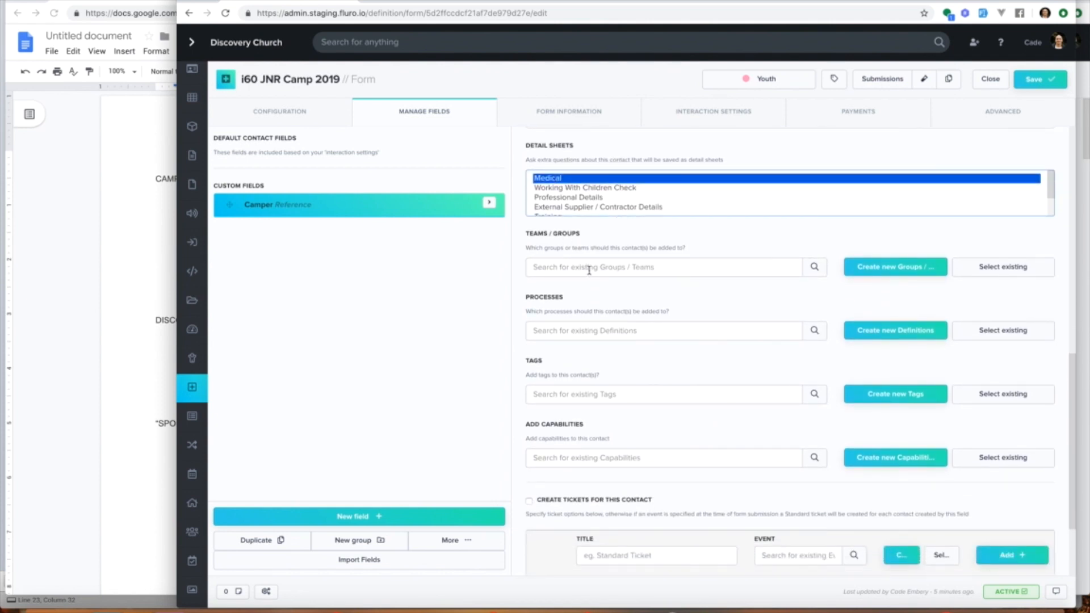
click(894, 273)
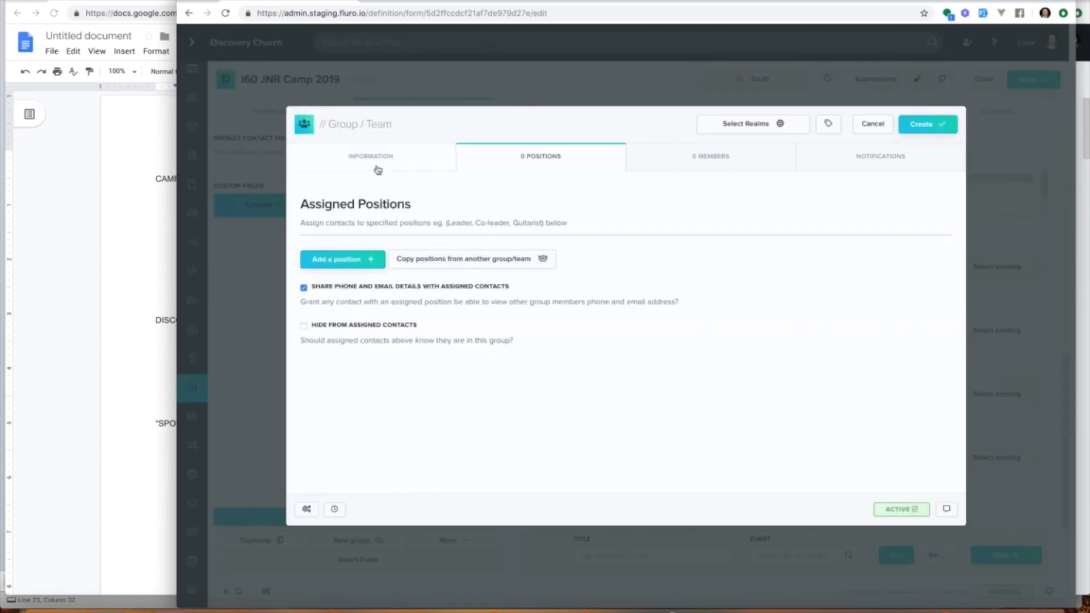
click(377, 165)
click(451, 206)
text(i)
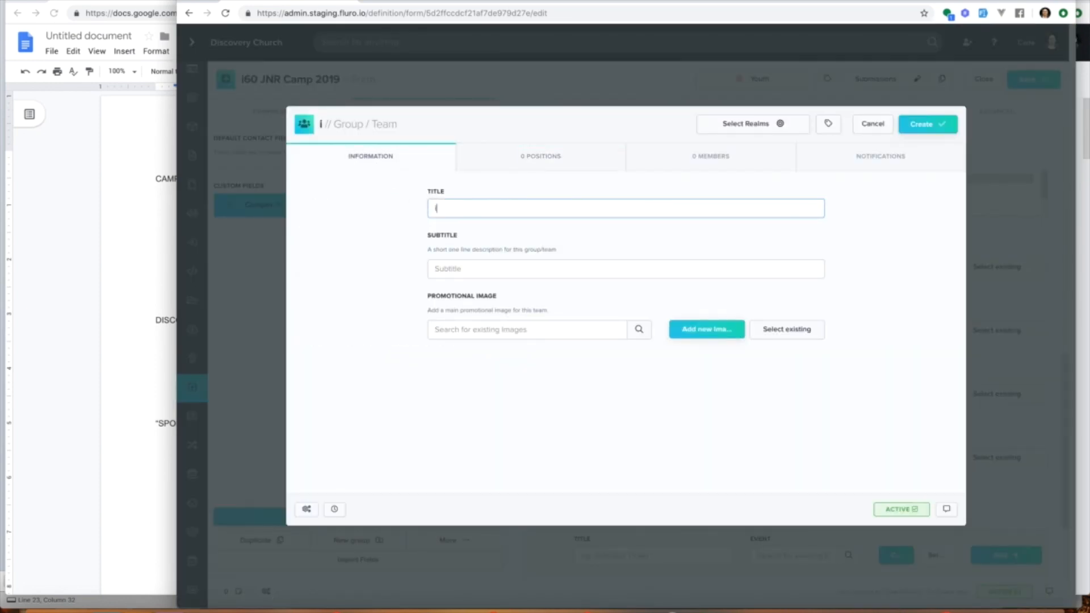
text(60 Camp 2019)
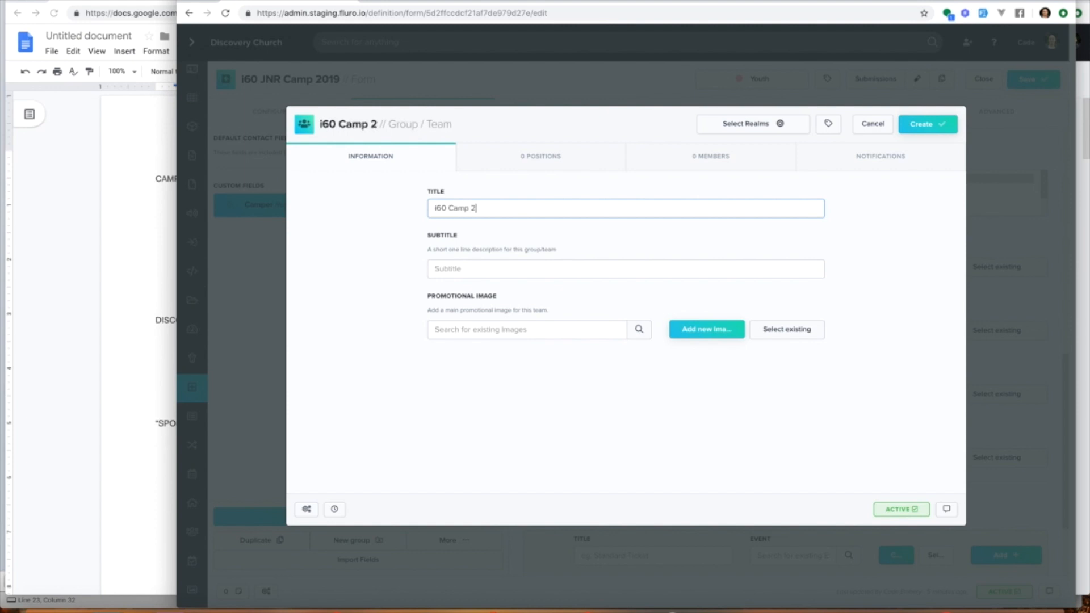
Step: Enter the group subtitle People attending i60 JNR Camp 2019 and copy its i60 JNR Camp 2019 part
click(522, 268)
text(People attending i60 JNR)
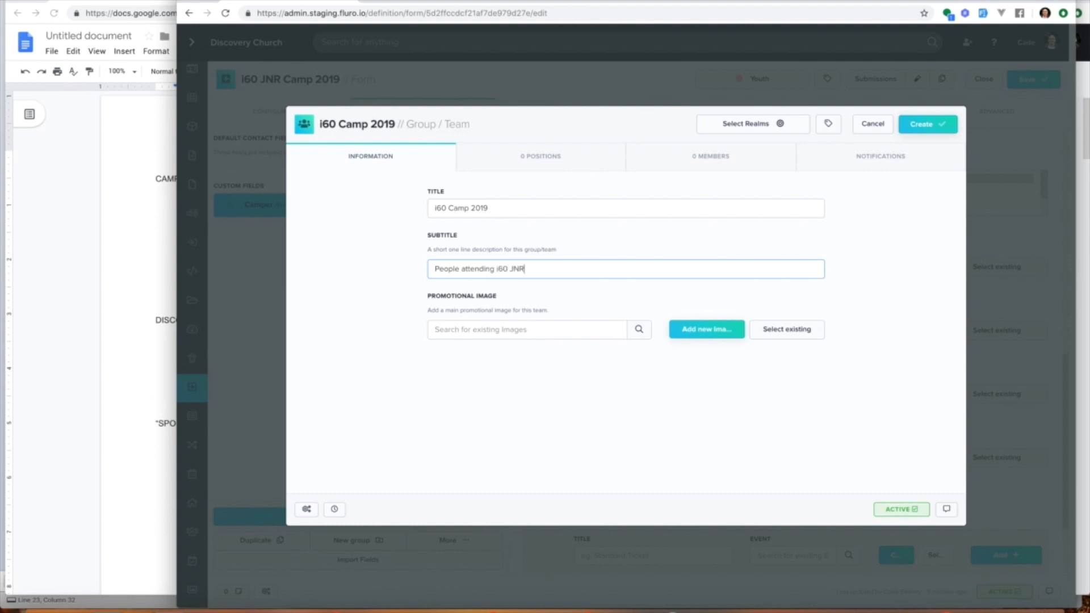
text(2019)
key(ctrl+a)
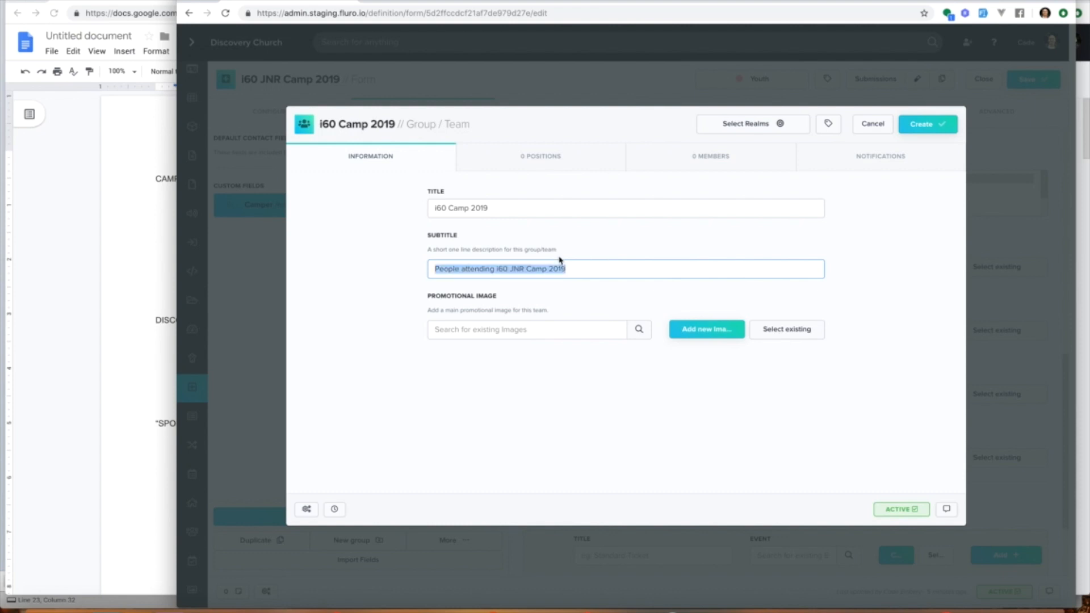
drag(497, 269, 713, 270)
key(ctrl+c)
Step: Replace the group title with i60 JNR Camp 2019
click(518, 212)
key(ctrl+a)
key(ctrl+v)
Step: Set the new group's realm and create the group
click(756, 124)
scroll(763, 290, down, 1)
scroll(760, 288, down, 1)
click(730, 309)
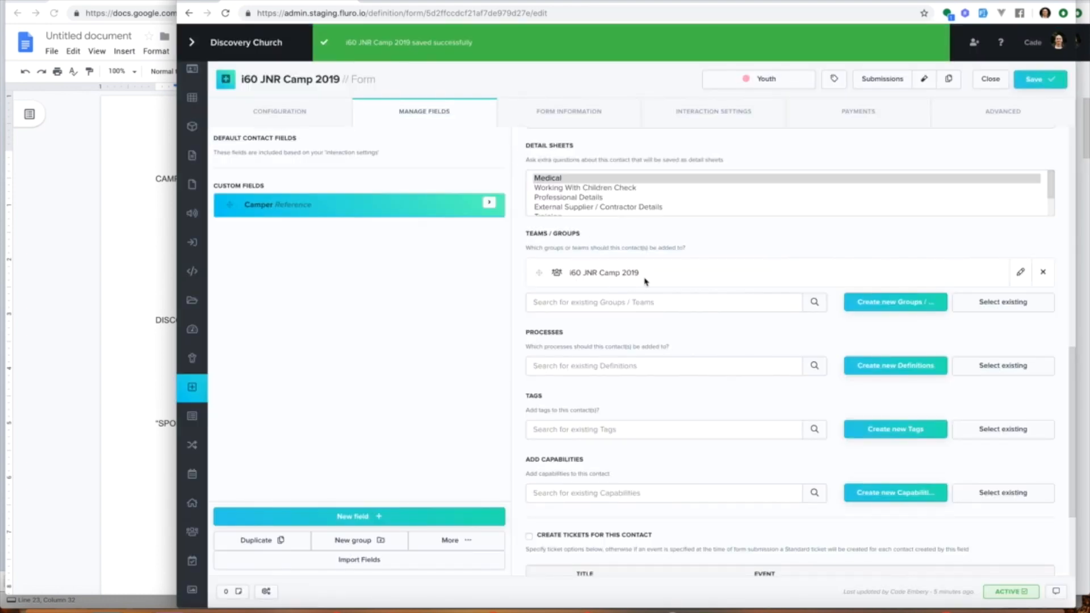
Step: Enable ticket creation for the contact and add a Standard ticket linked to the i60 Junior Camp: Into The Deep event
scroll(670, 313, down, 3)
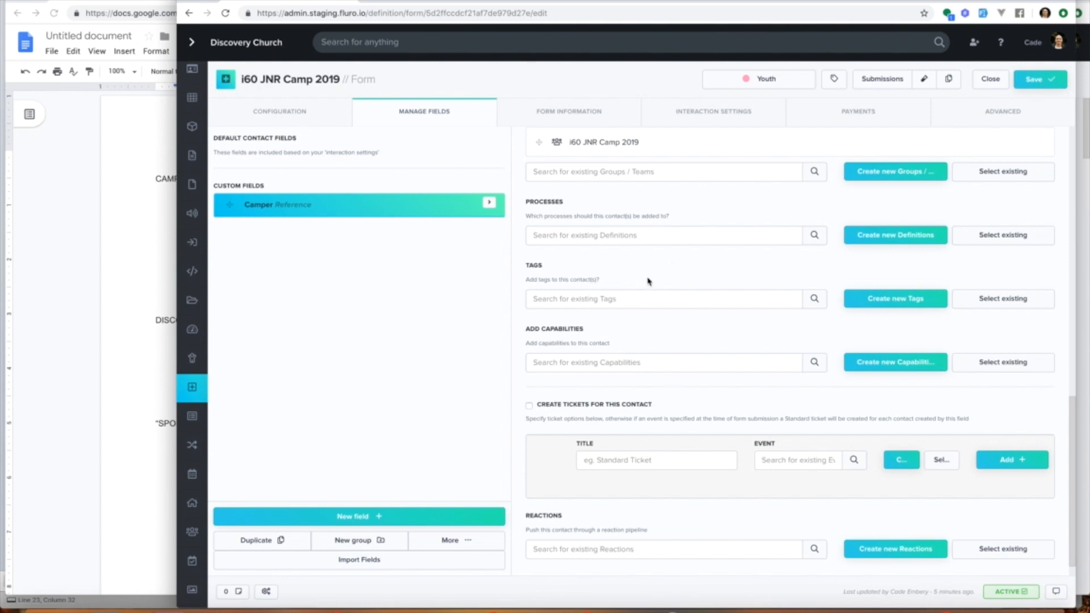
click(604, 407)
click(660, 459)
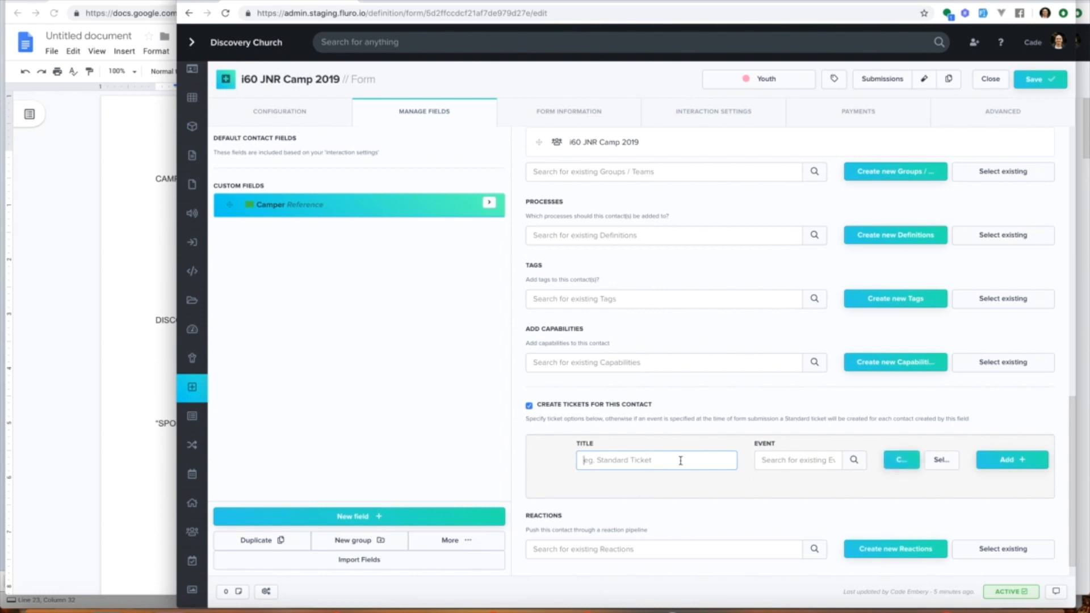
text(Standard)
click(940, 461)
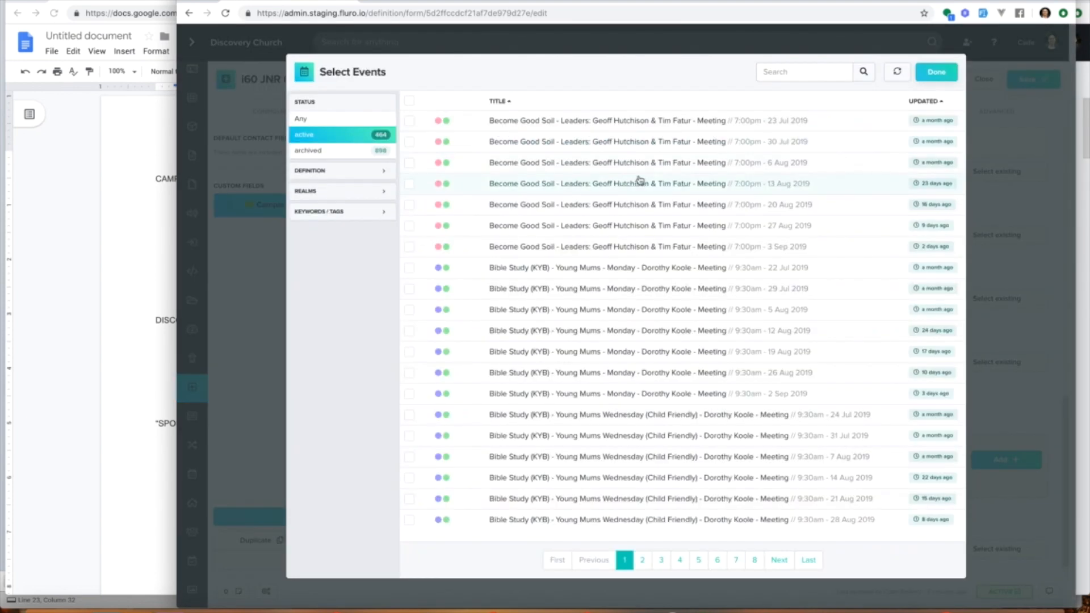
click(773, 73)
text(camp)
click(584, 177)
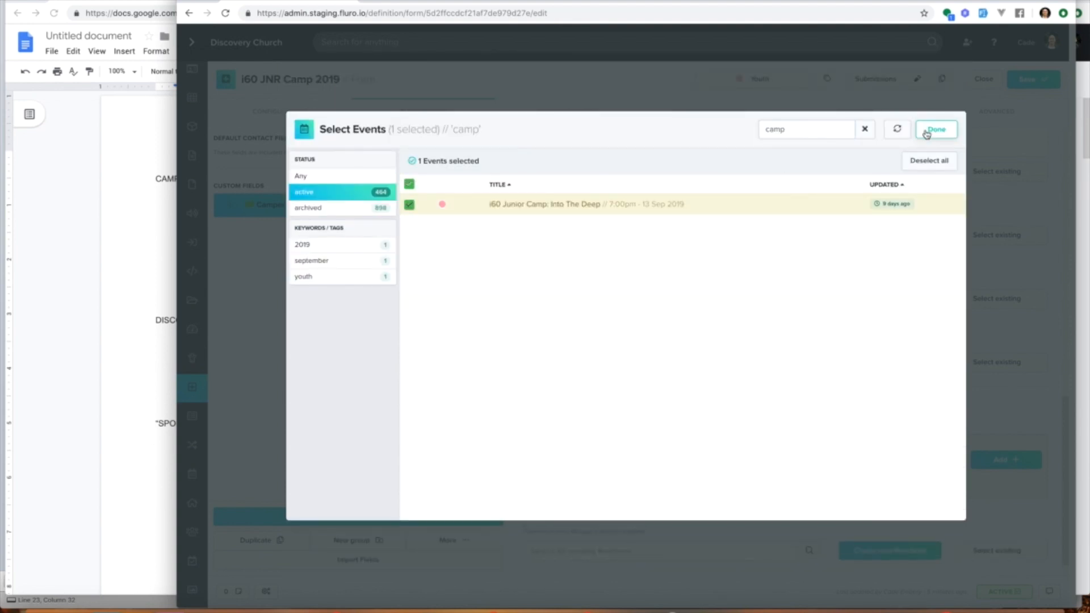
click(926, 132)
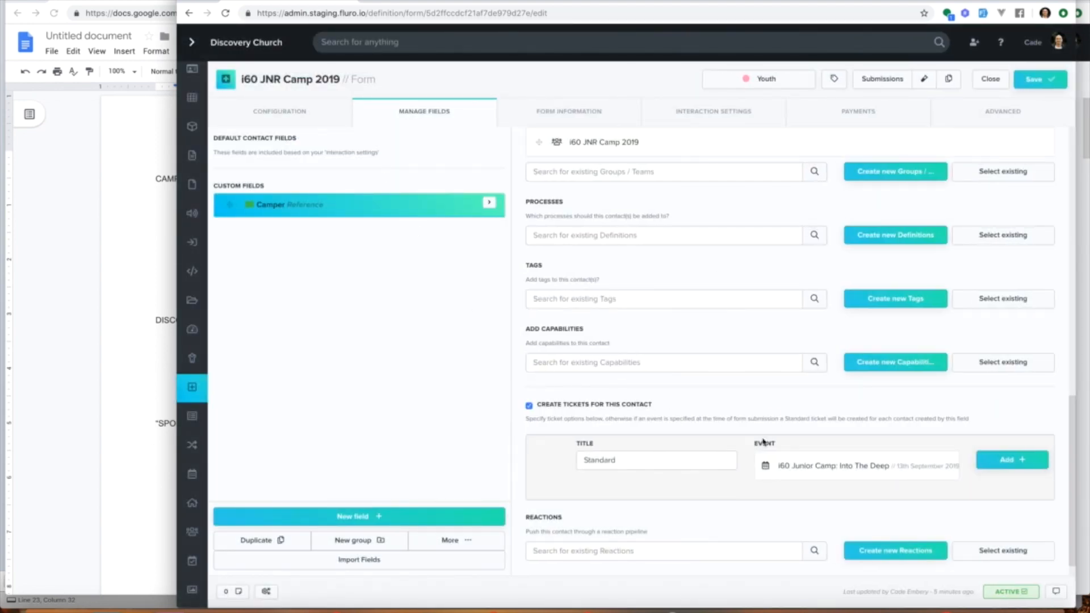
click(1004, 460)
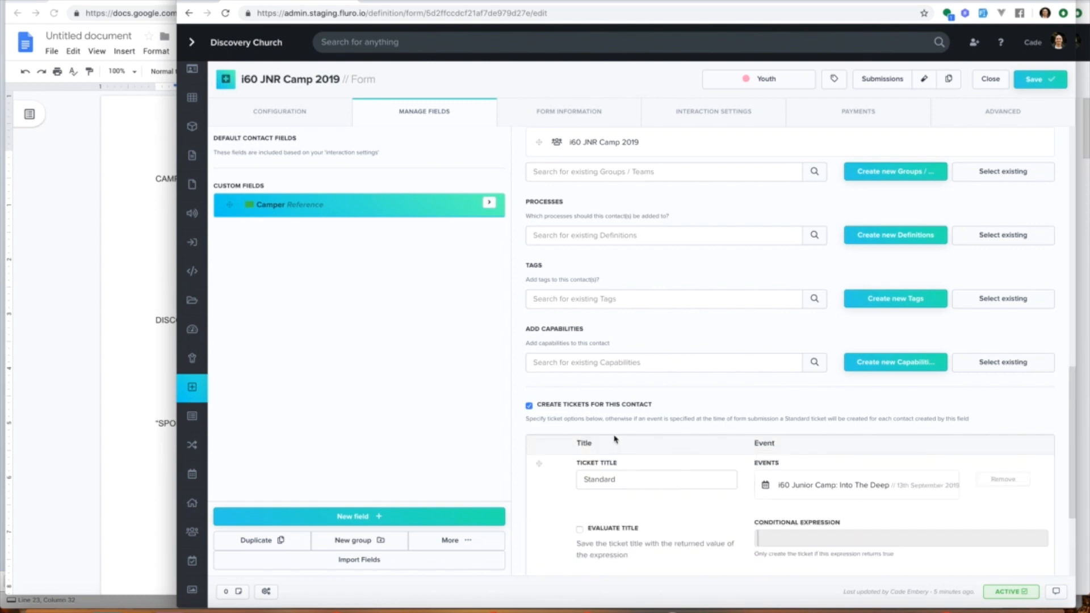
Step: Enter VIP as the title for a second ticket
scroll(860, 477, down, 2)
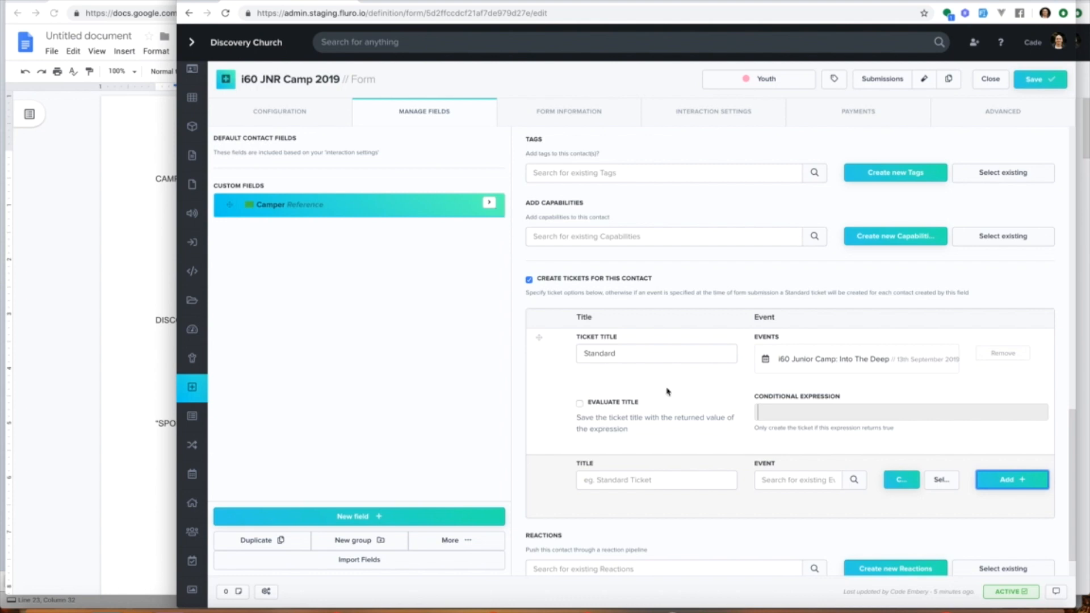
click(623, 482)
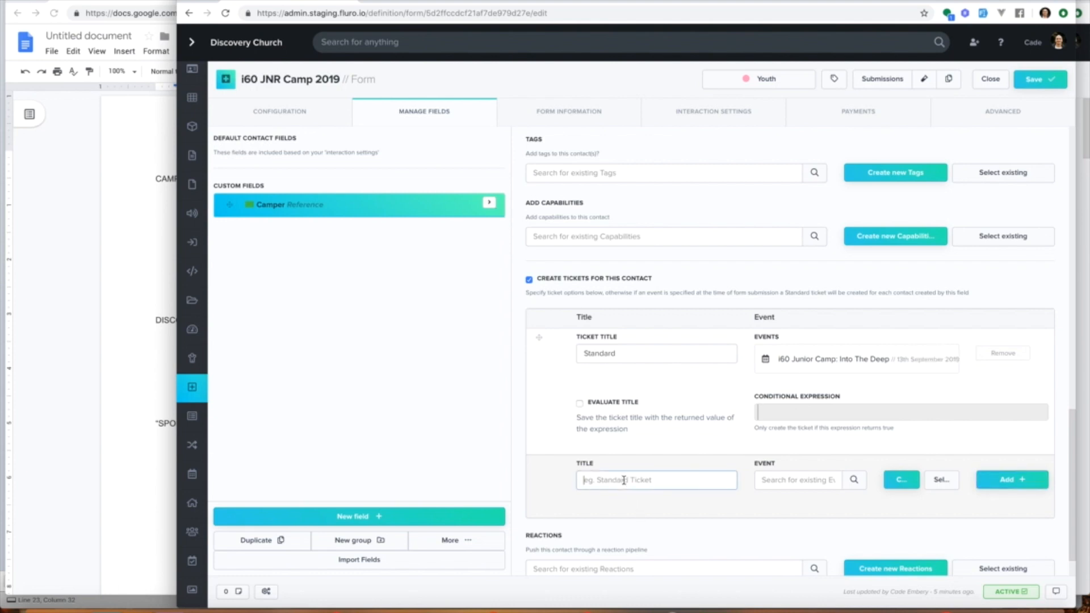
text(VIP)
click(580, 403)
click(580, 403)
click(796, 414)
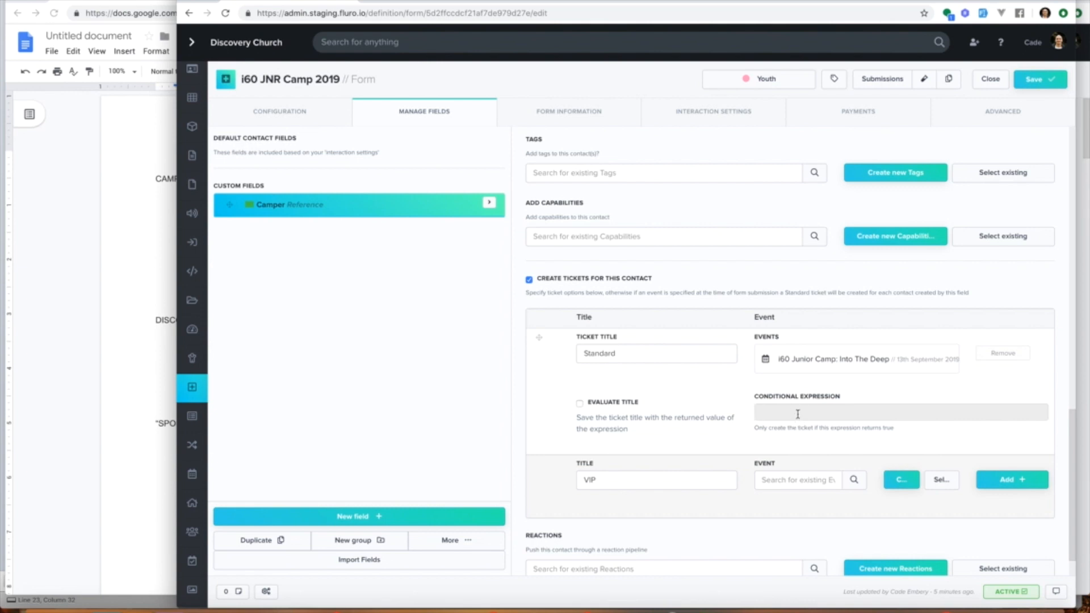
text(model.age < 5)
key(ctrl+a)
key(BackSpace)
Step: Add a new field titled Do you want to do horse riding? inside the Camper's embedded form
click(490, 205)
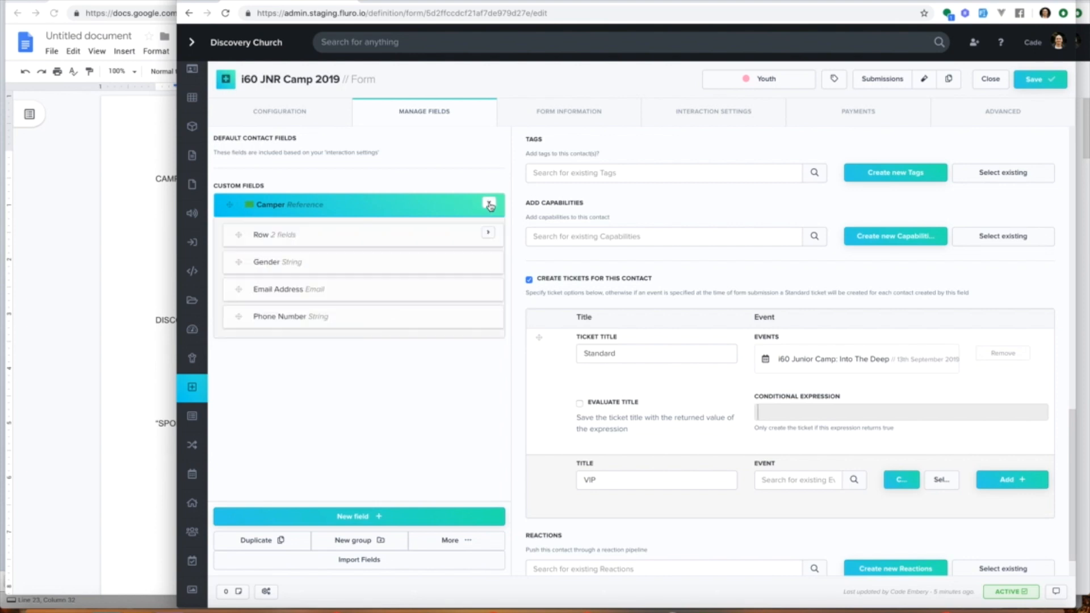
click(488, 234)
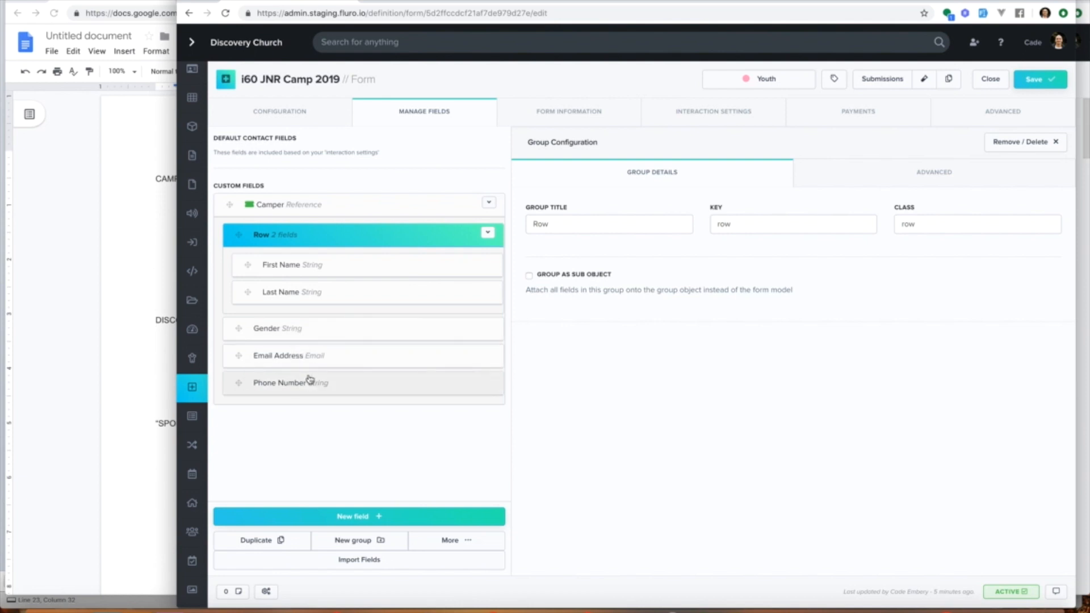
click(312, 205)
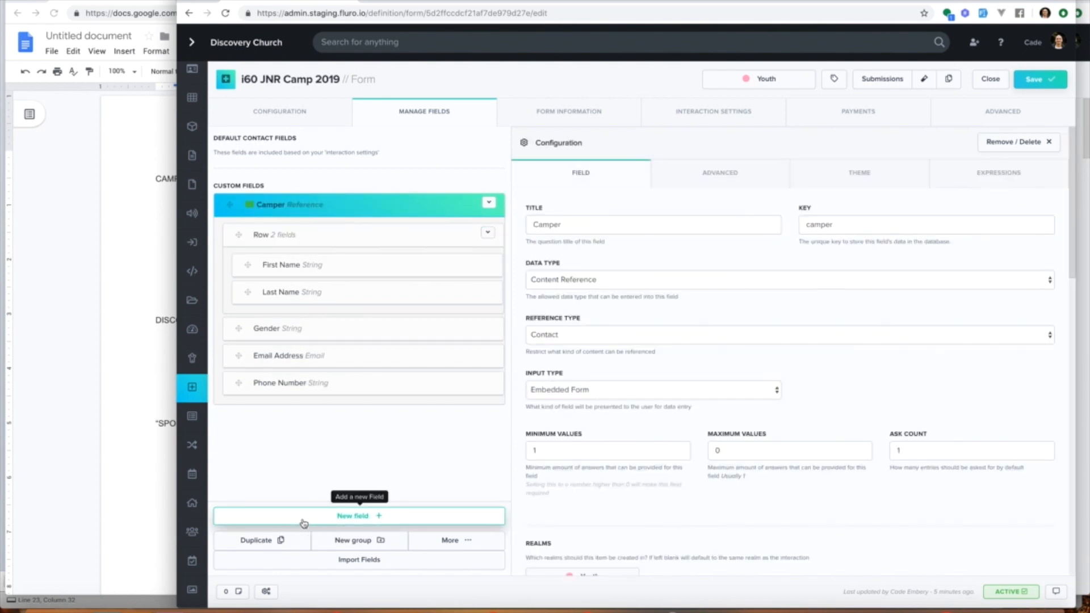
click(303, 523)
click(629, 229)
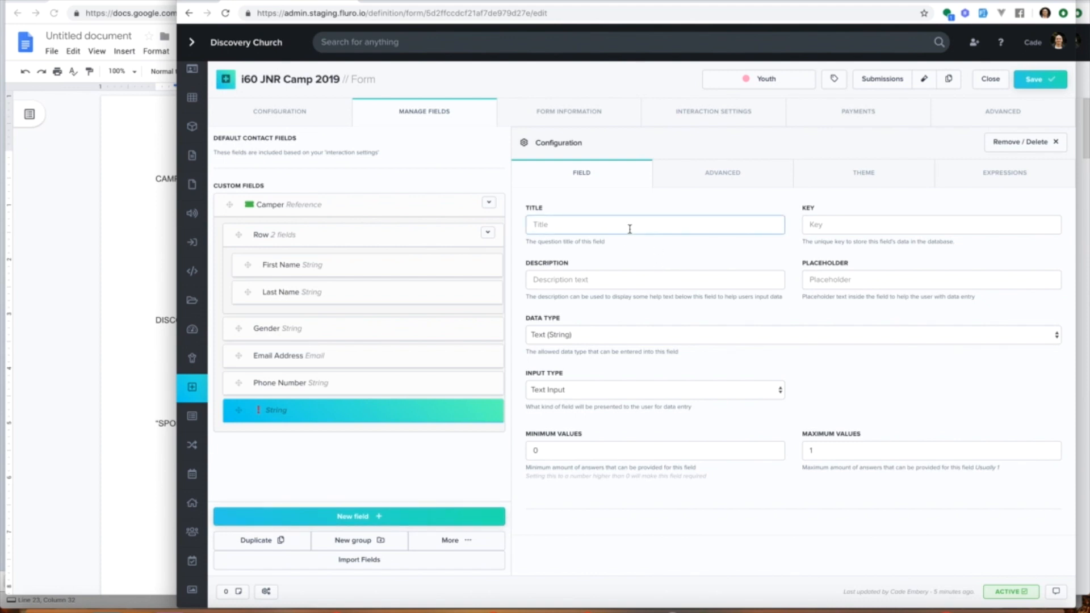
text(Do you want to do h)
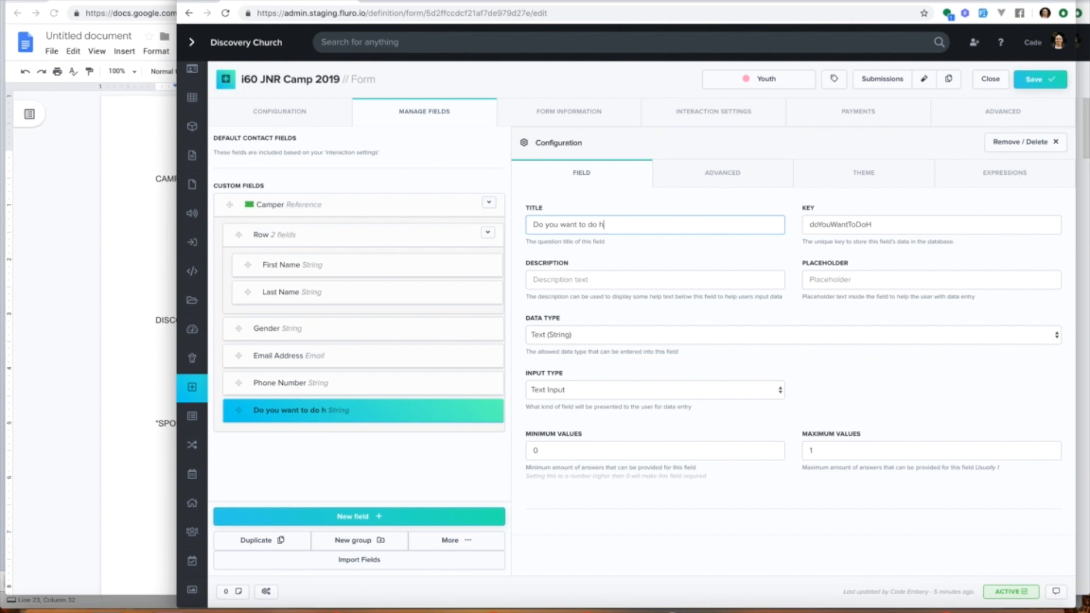
text(orse riding?)
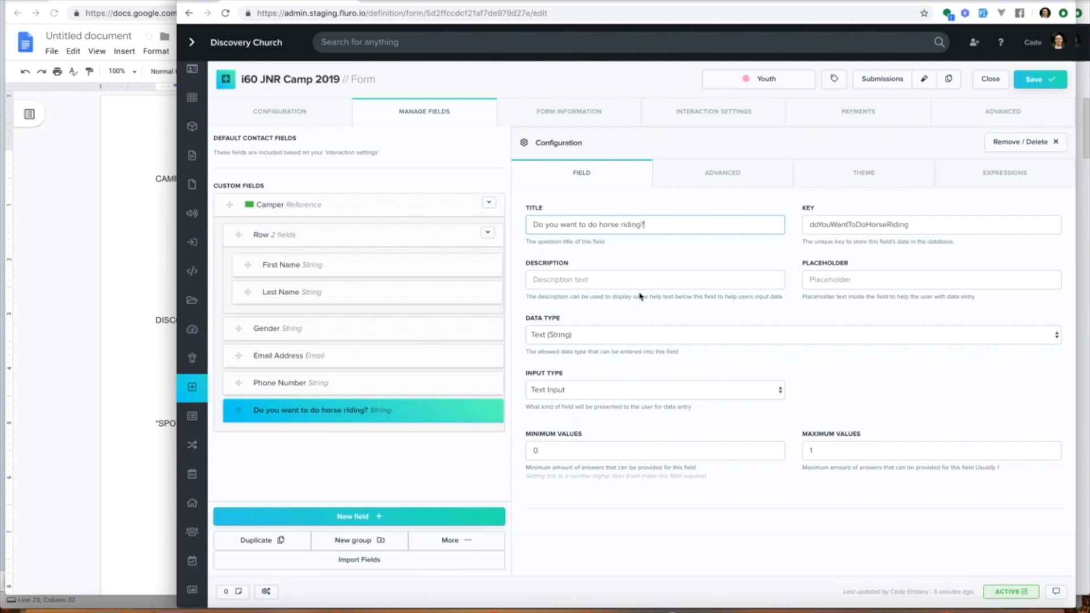
Step: Set the horse riding field's input type to Multiple button Select with a minimum of 1 value
click(588, 334)
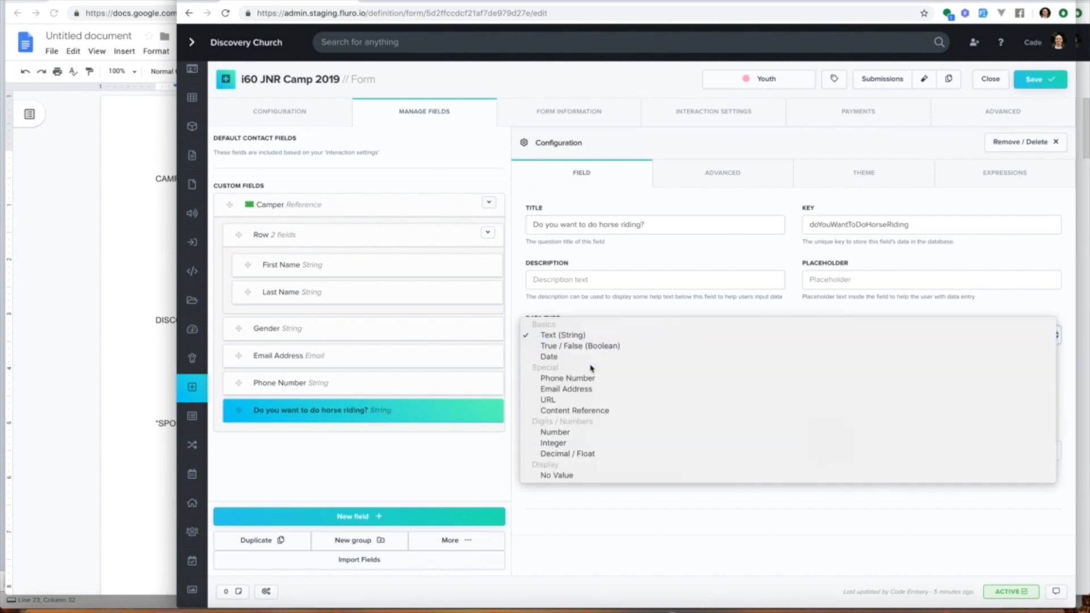
click(583, 334)
click(590, 389)
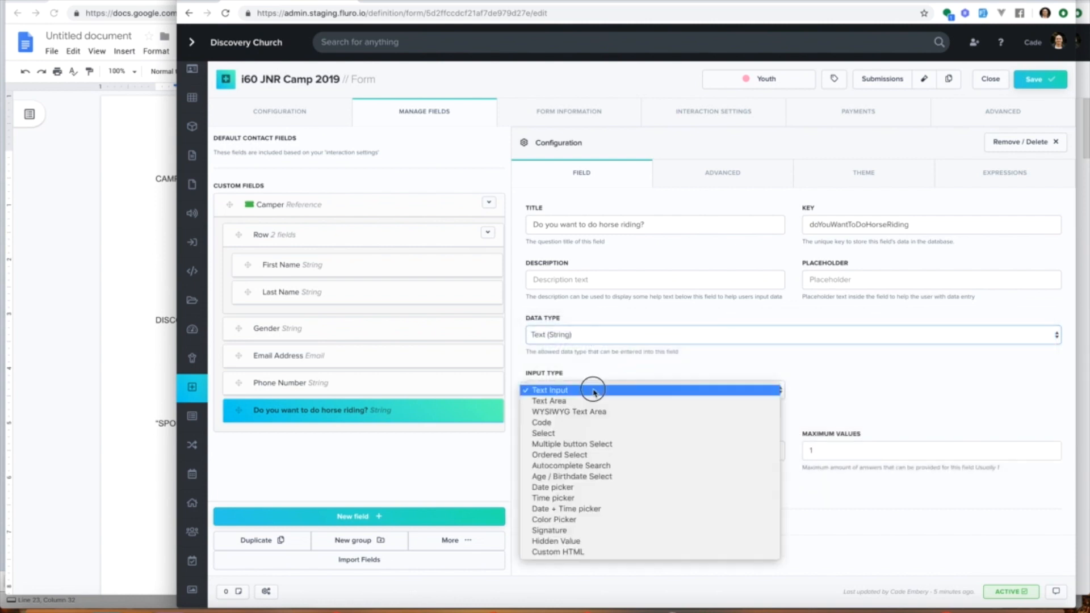
click(589, 444)
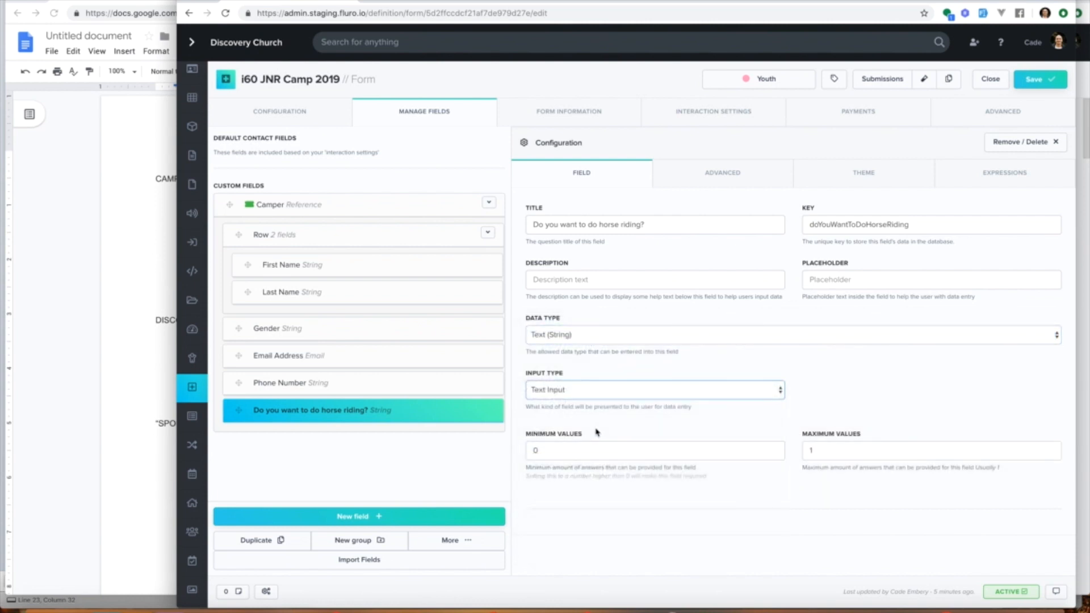
click(579, 456)
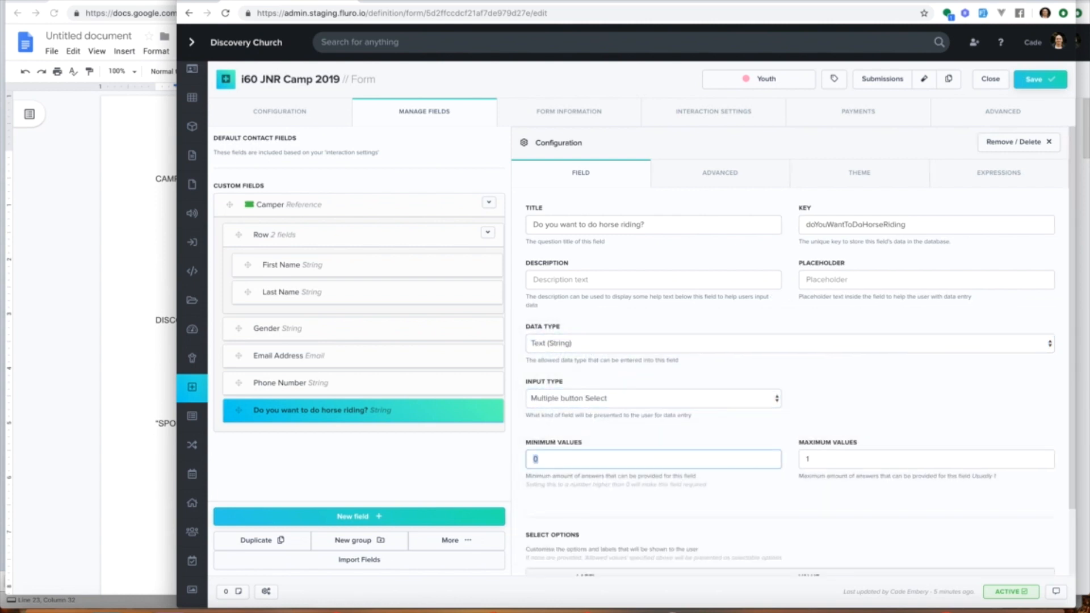
key(BackSpace)
text(1)
Step: Add Yes and No as the horse riding field's select options
scroll(665, 414, down, 2)
click(619, 513)
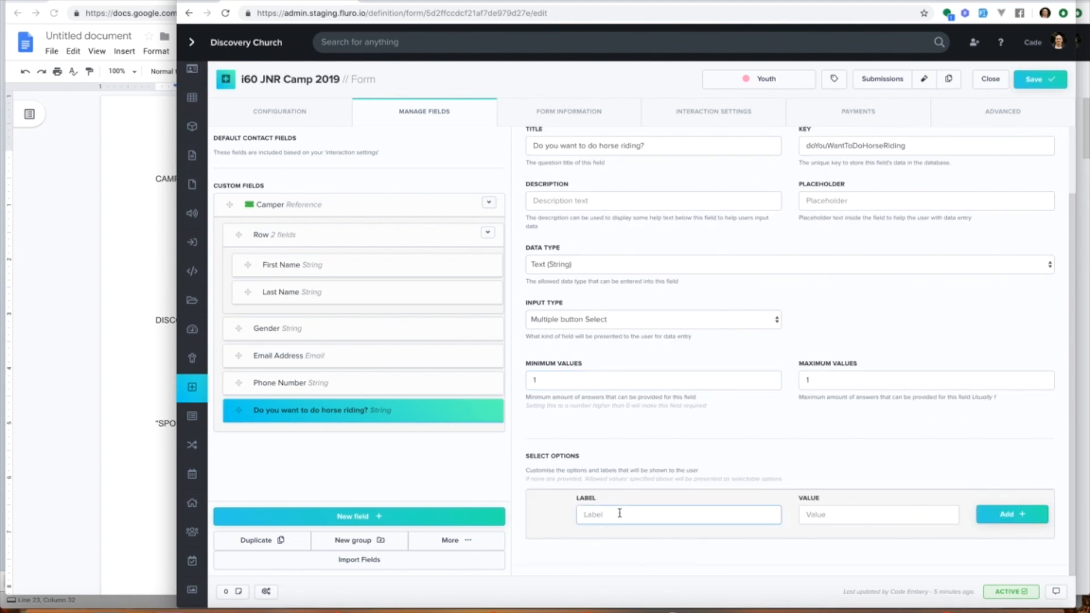
text(Yes)
key(Return)
text(N)
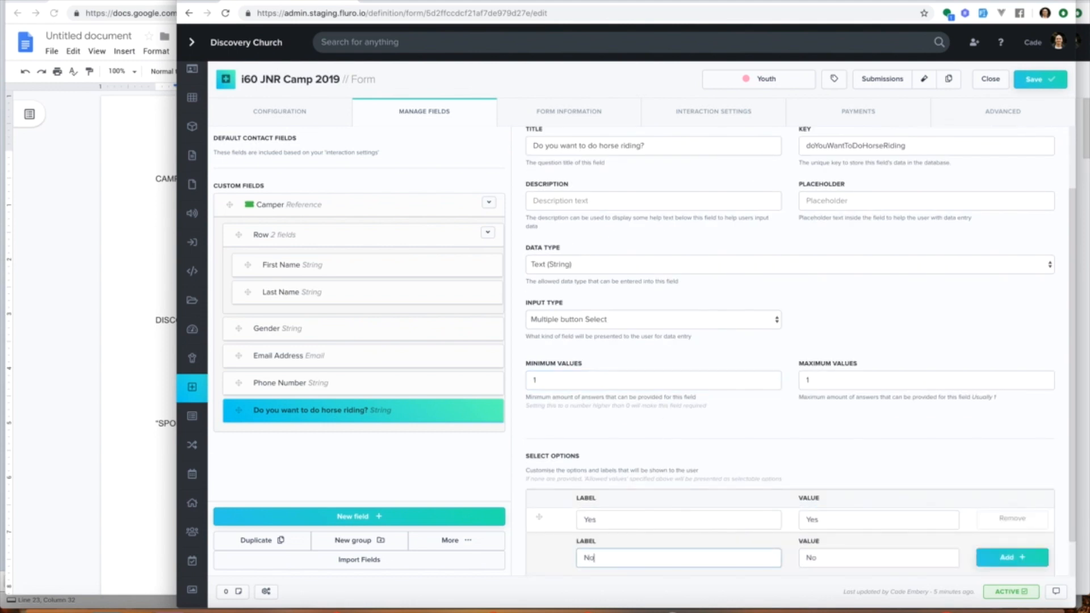
text(o)
key(Return)
click(674, 273)
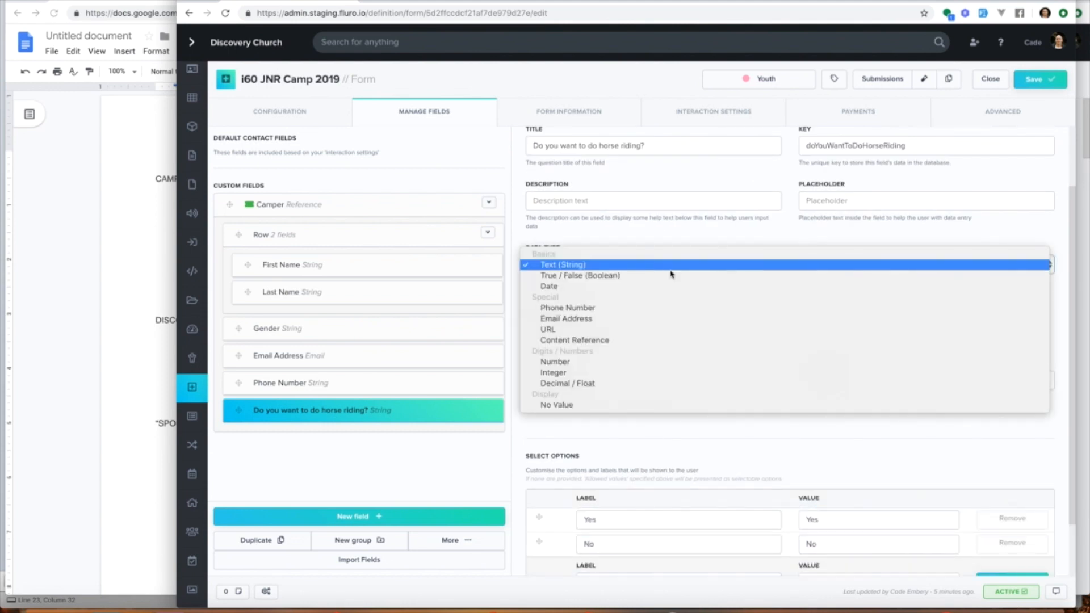
click(668, 230)
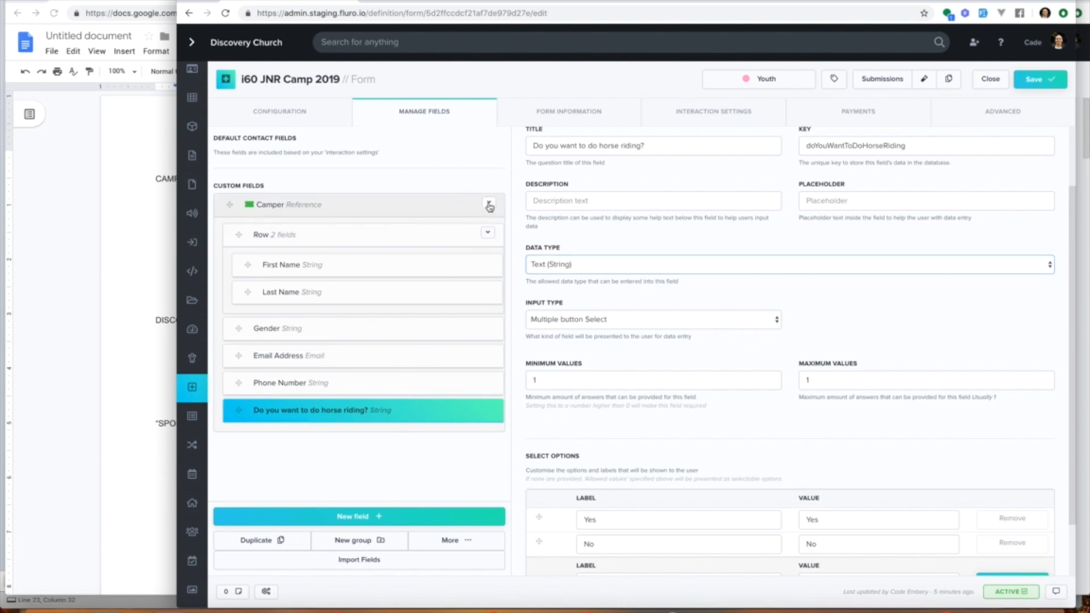
Step: Collapse the Camper field and add a new top-level field titled Discount Code
click(284, 207)
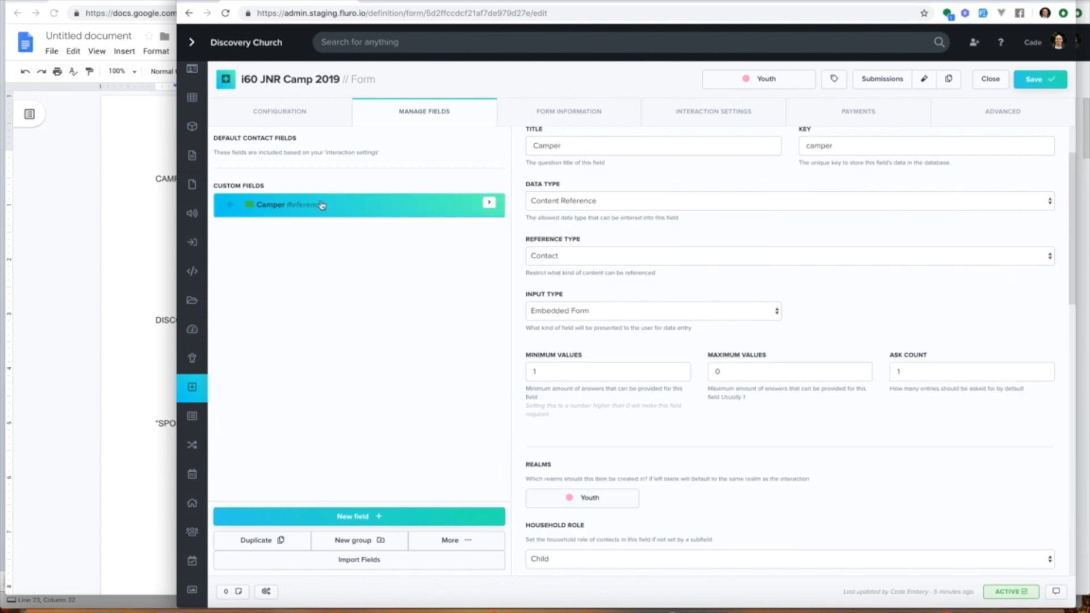
click(490, 203)
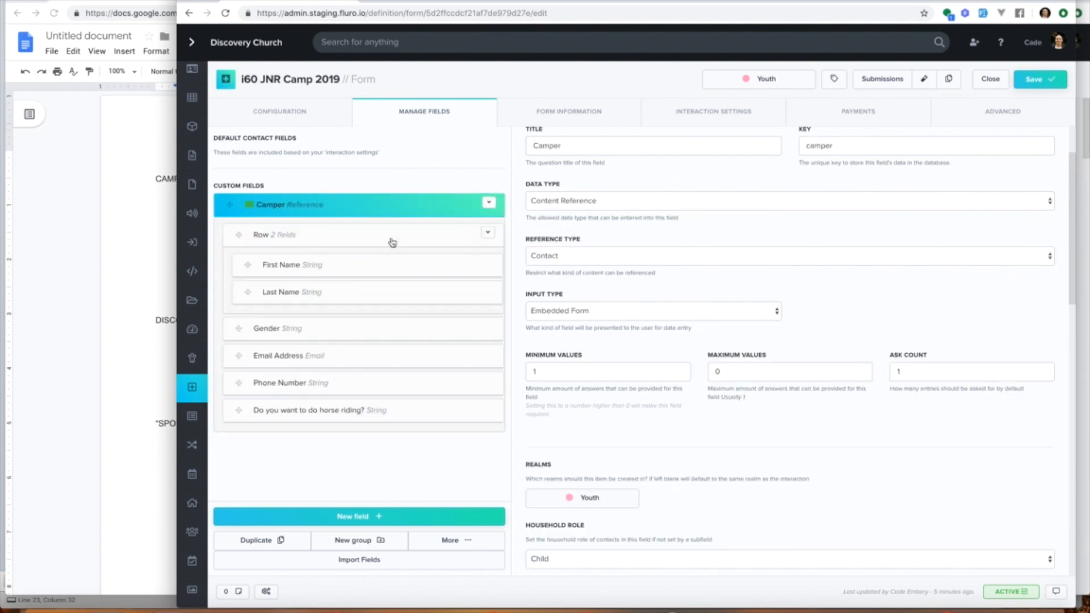
click(490, 202)
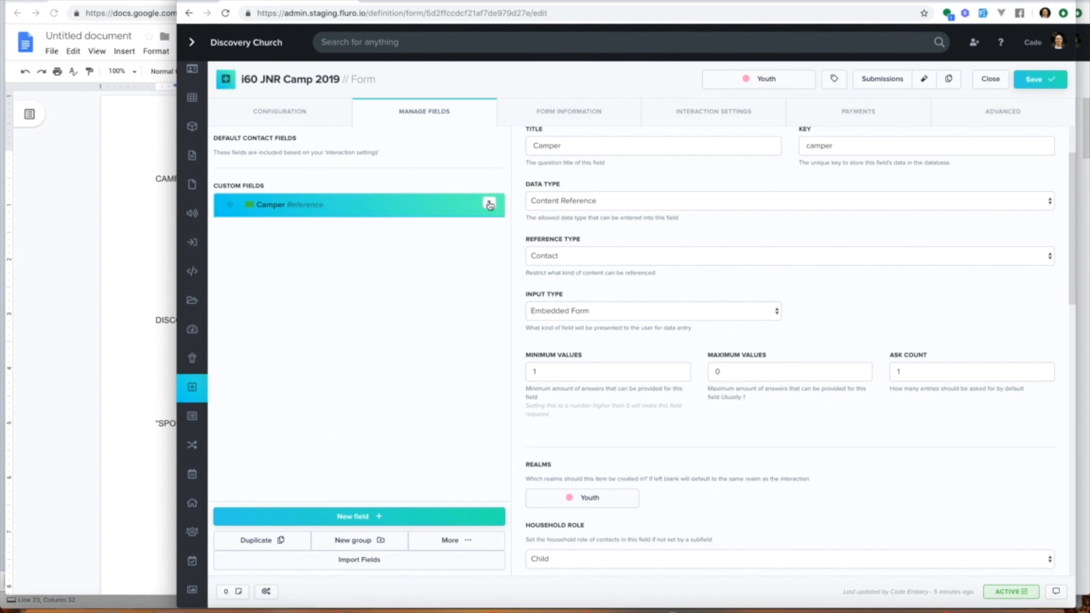
click(360, 516)
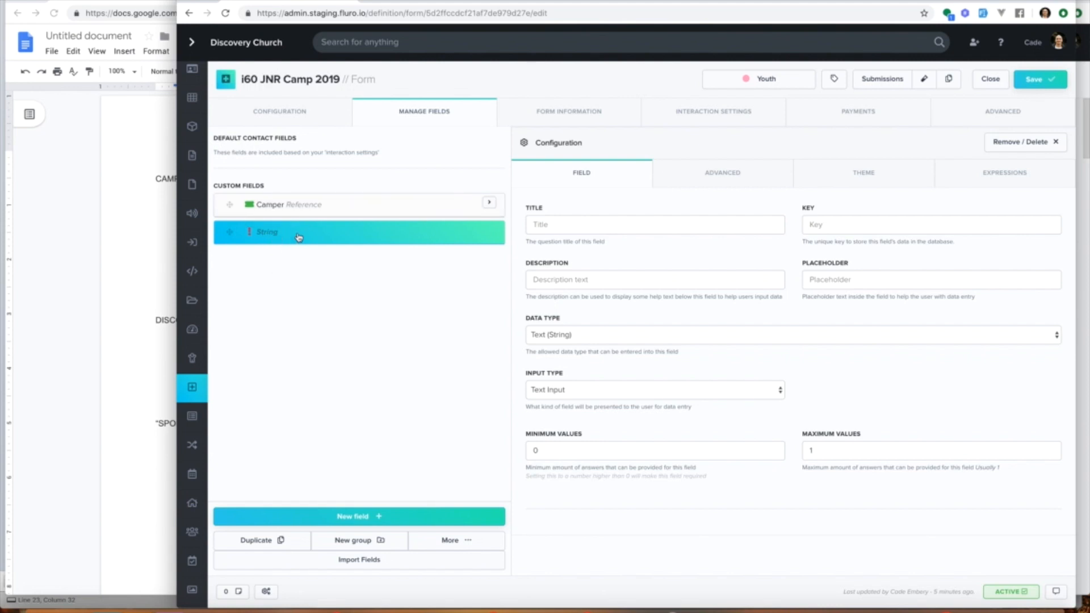
click(101, 247)
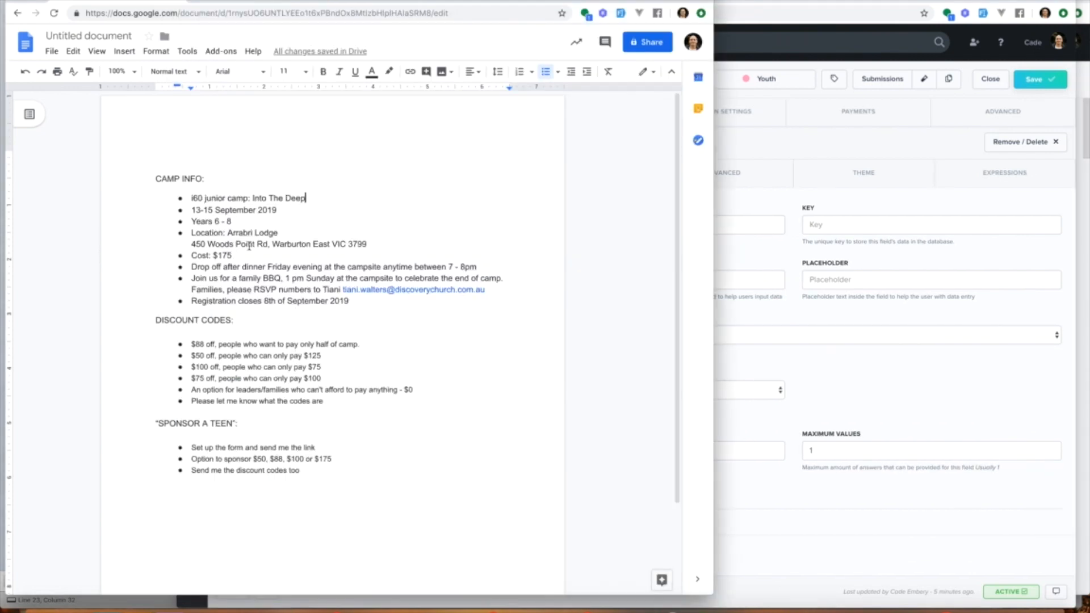
click(812, 195)
click(642, 226)
text(Discou)
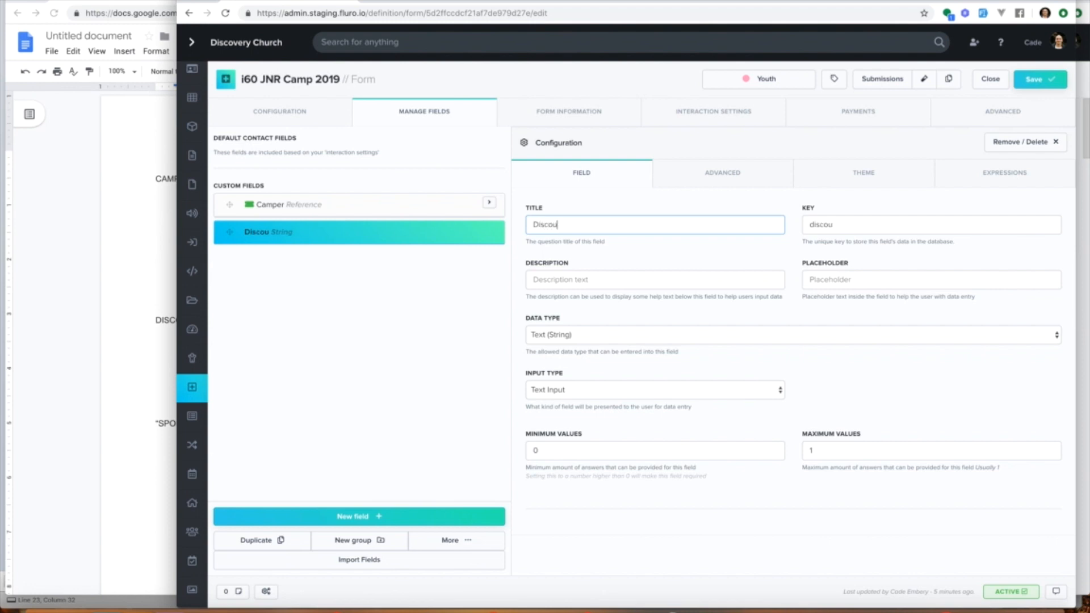
text(nt Code)
drag(543, 450, 519, 448)
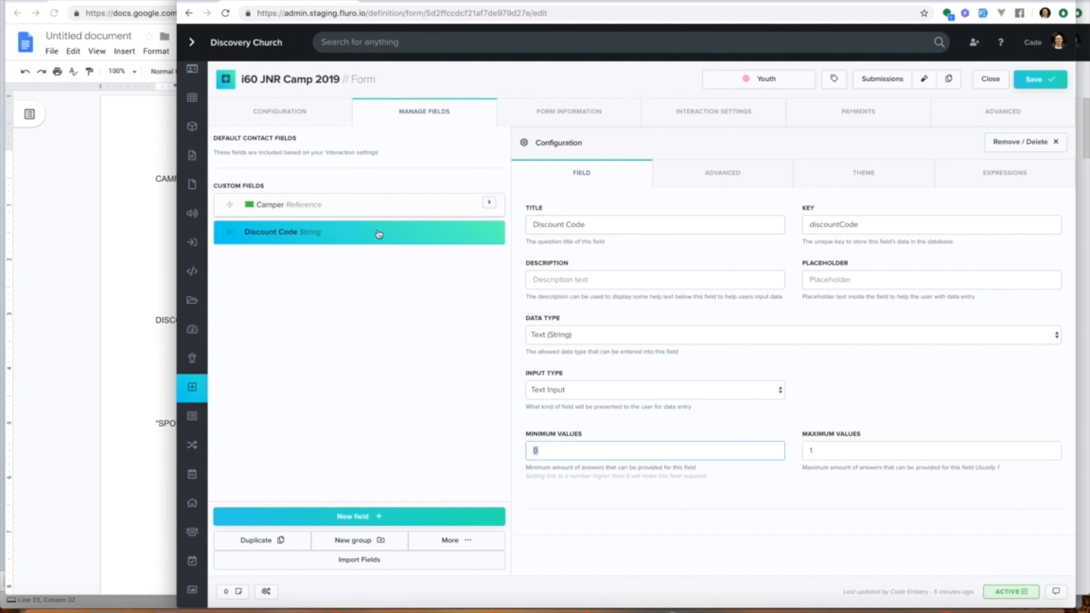
click(550, 452)
click(114, 407)
click(793, 458)
Step: Add another top-level field titled Indemnity Agreement
click(409, 518)
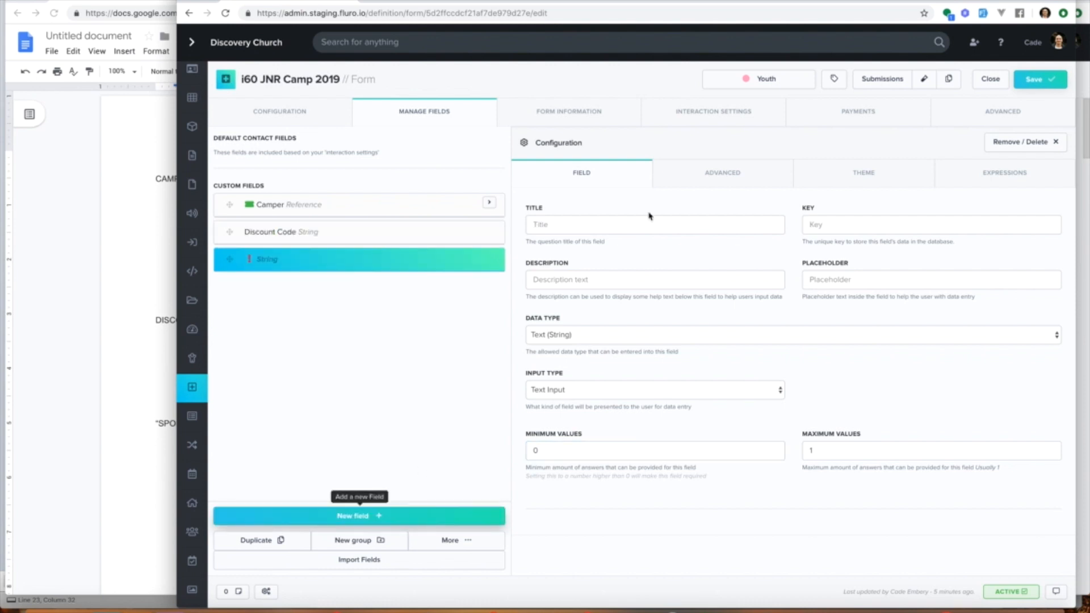
click(630, 221)
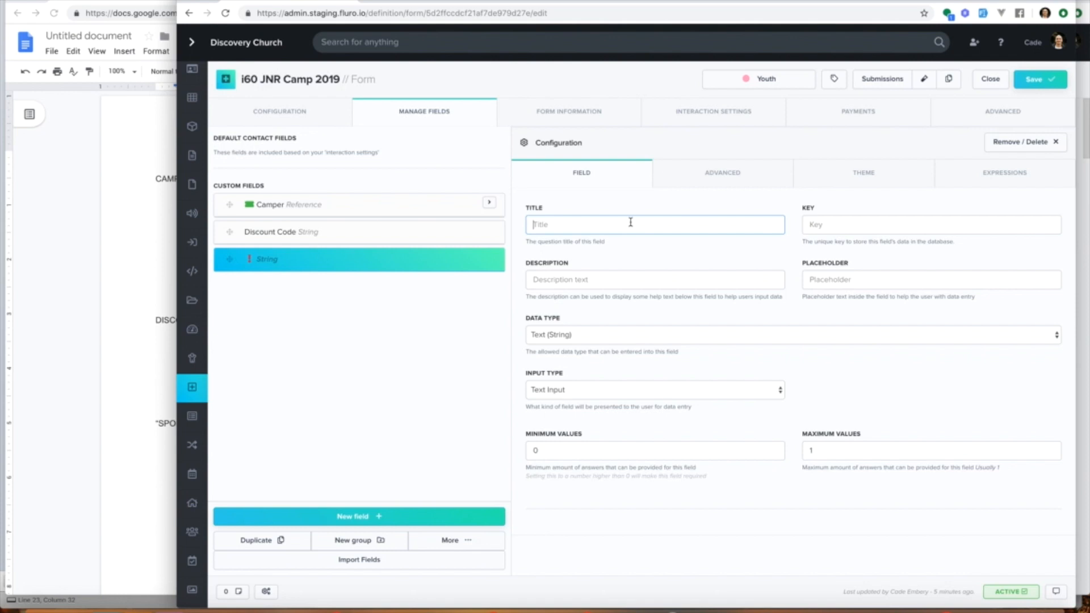
text(Indemnity Agreement)
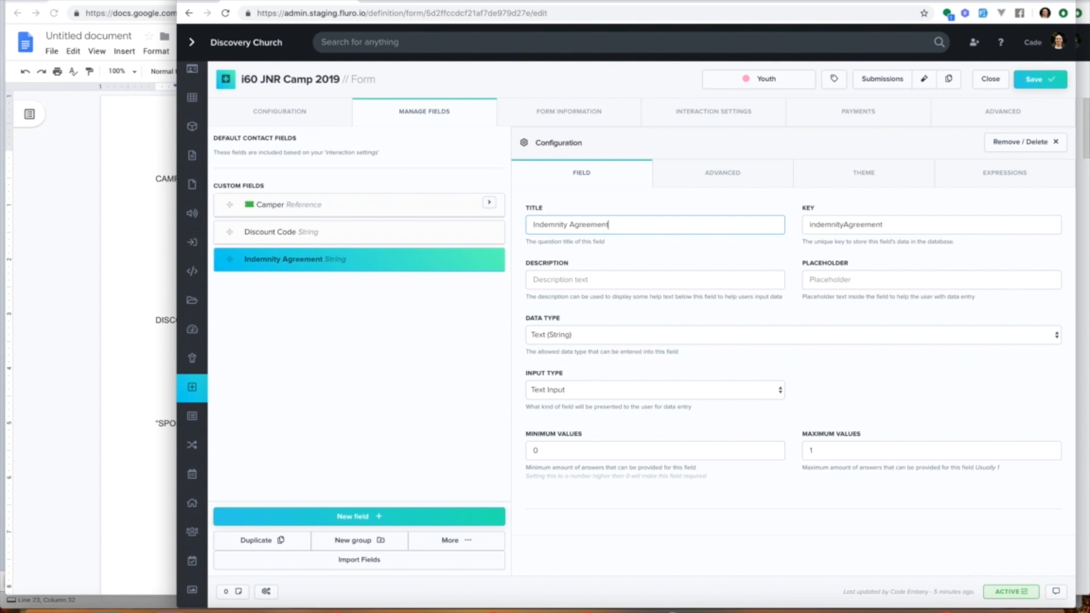
Step: Make Indemnity Agreement a True / False field with terms and conditions You agree to abide by the conditions of the camp
click(590, 337)
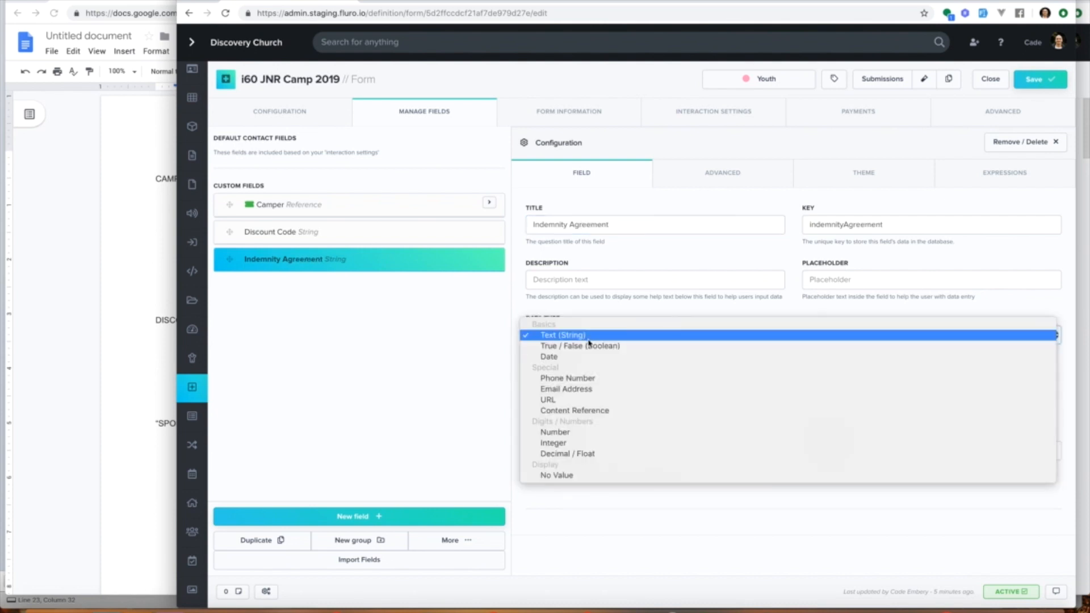
click(590, 346)
click(582, 382)
click(612, 453)
text(You agree to abide by the conditions of the camp)
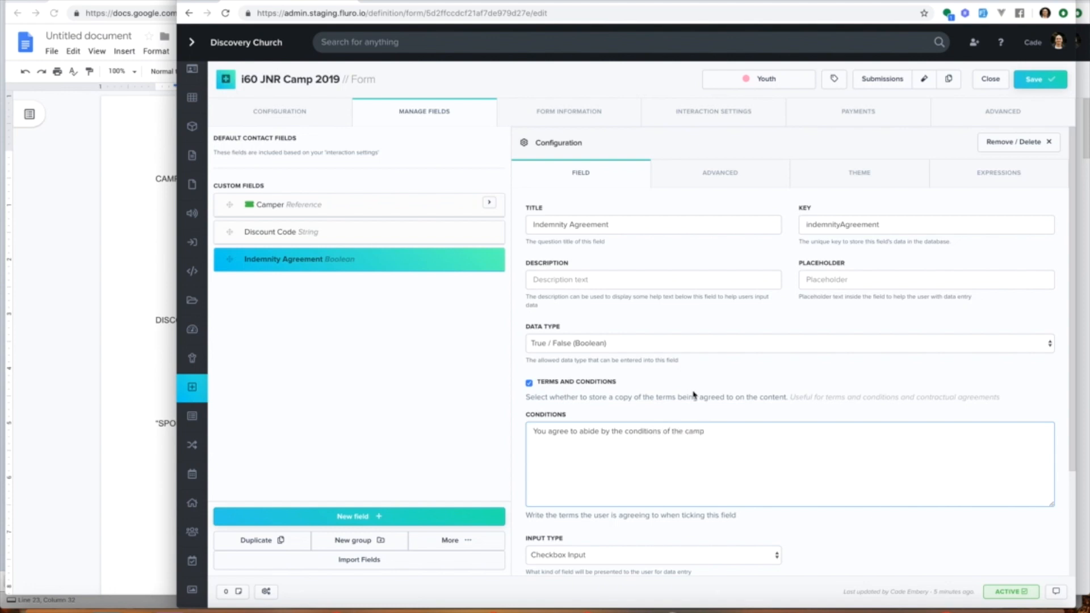
Step: Set the Indemnity Agreement field's minimum values to 1
scroll(694, 395, down, 3)
click(608, 482)
key(BackSpace)
text(1)
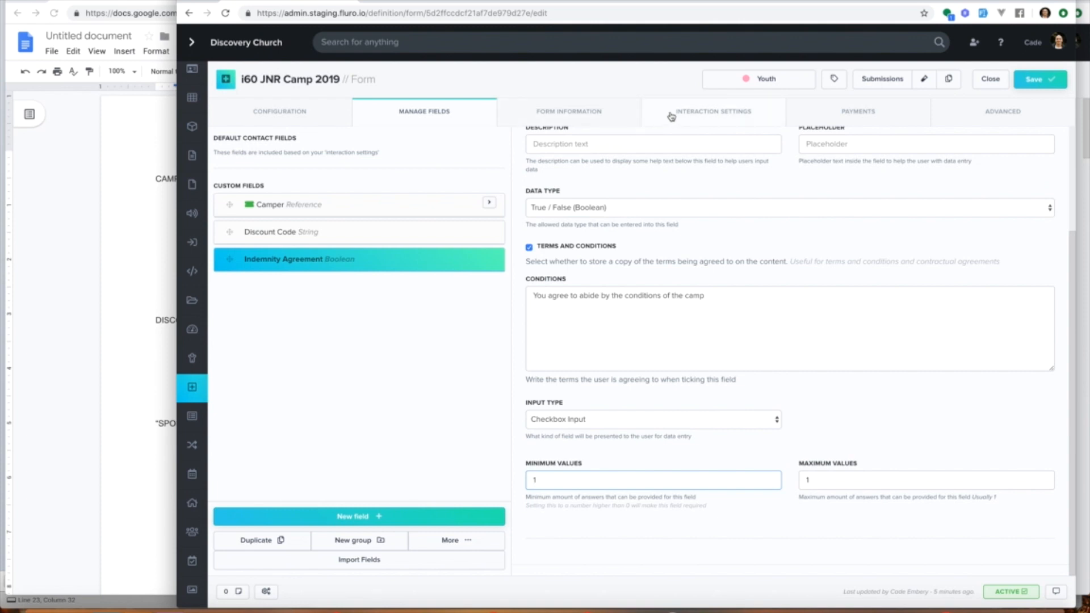
Step: Require payment for the form with a base amount of 17500 cents in AUD currency
click(813, 117)
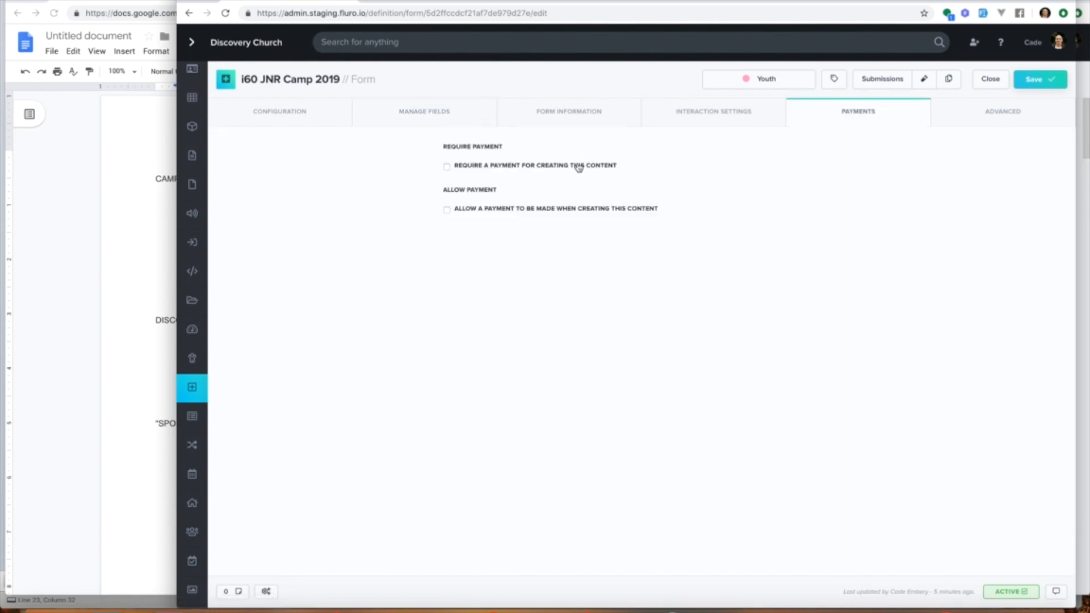
click(579, 168)
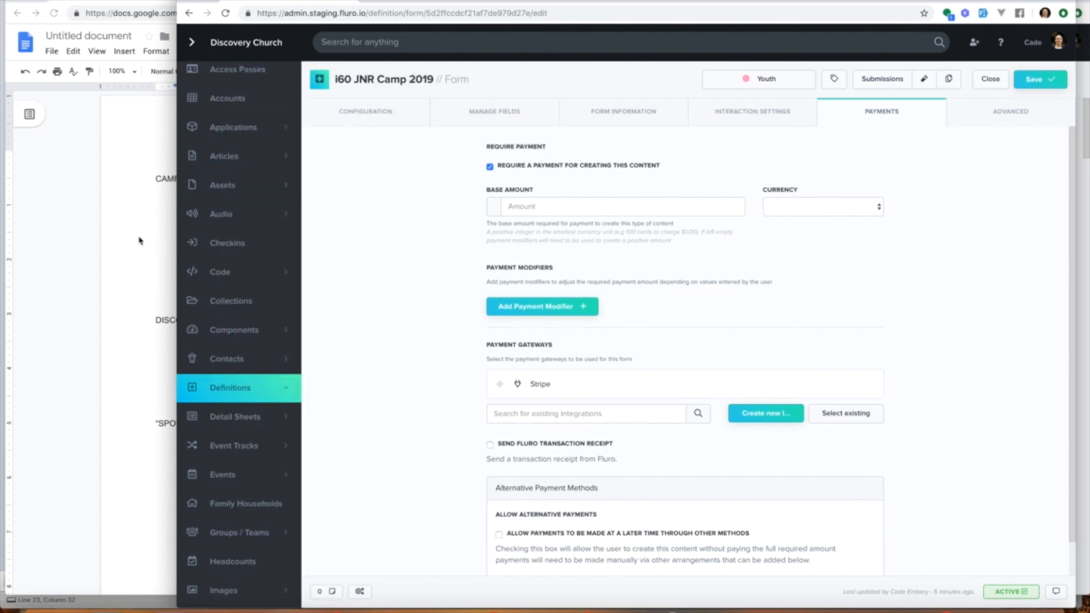
click(139, 239)
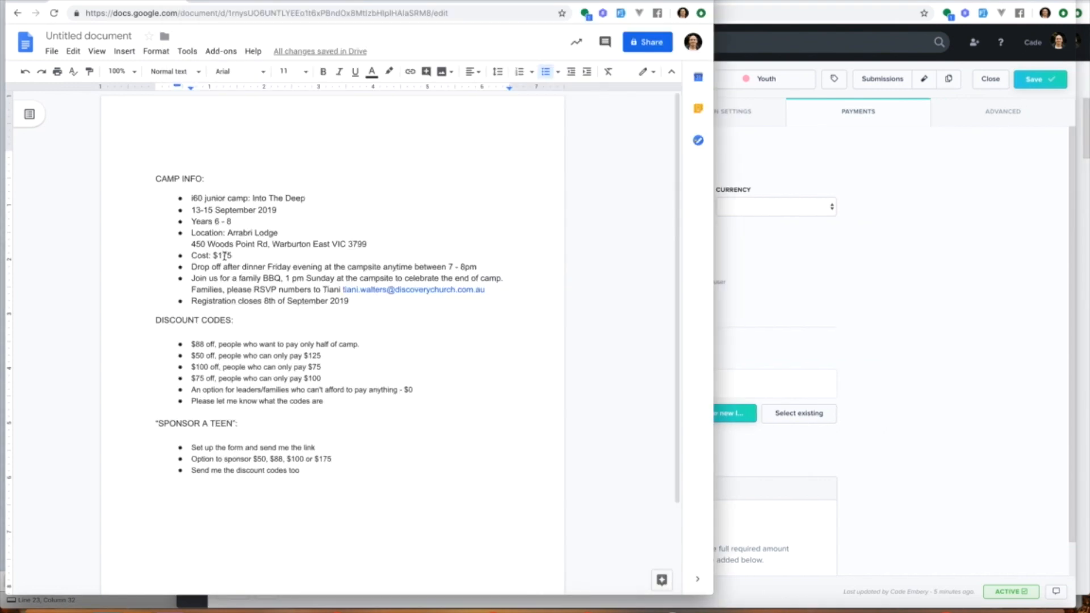
click(915, 306)
click(603, 206)
text(17500)
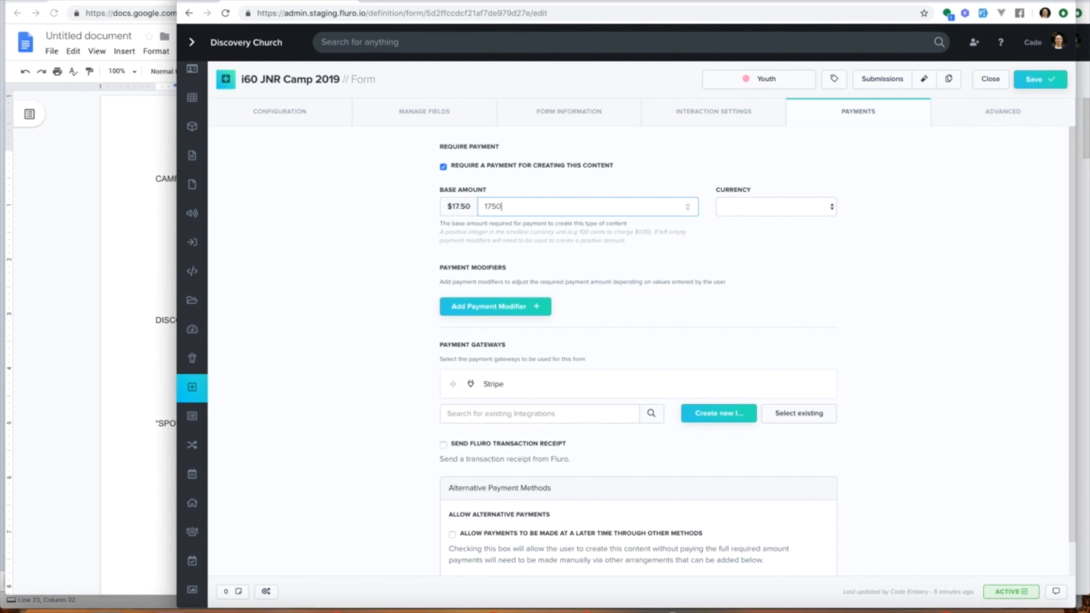
click(729, 217)
click(740, 219)
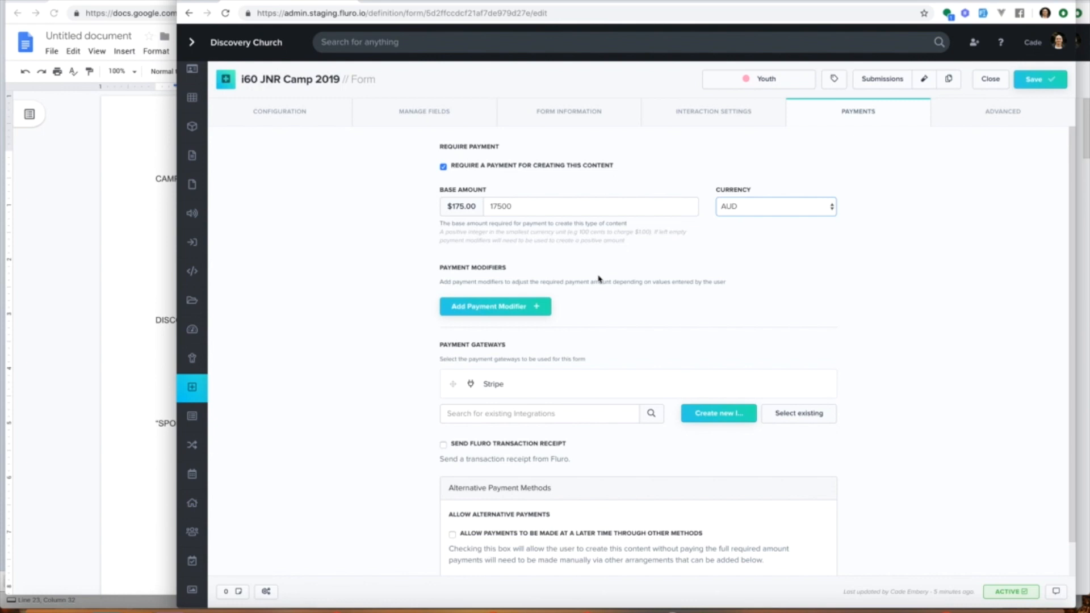
mouse_move(528, 385)
scroll(620, 336, down, 1)
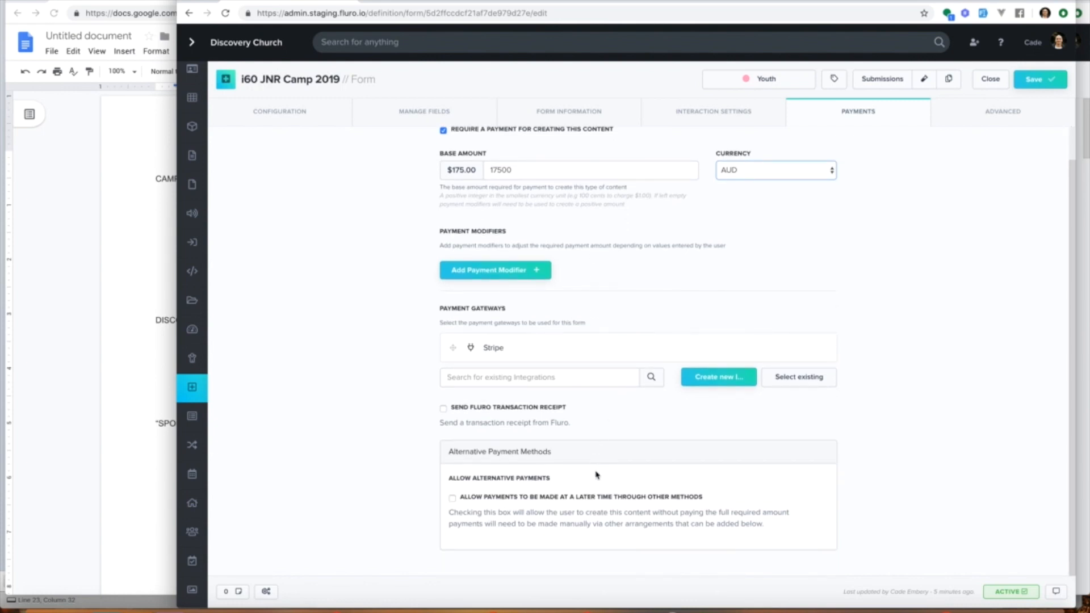
click(593, 503)
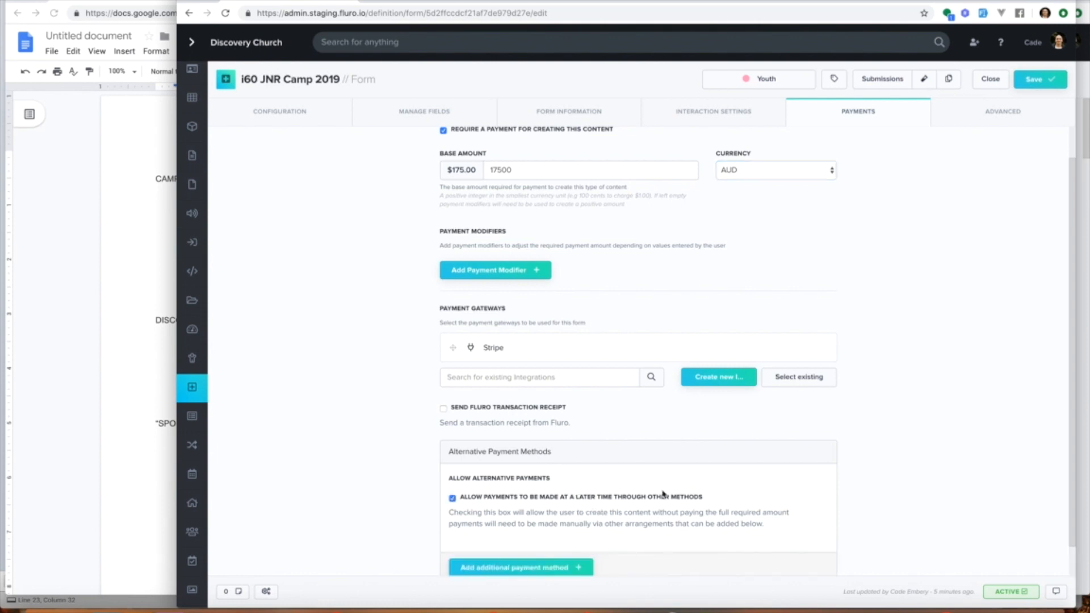
scroll(670, 492, down, 1)
click(556, 466)
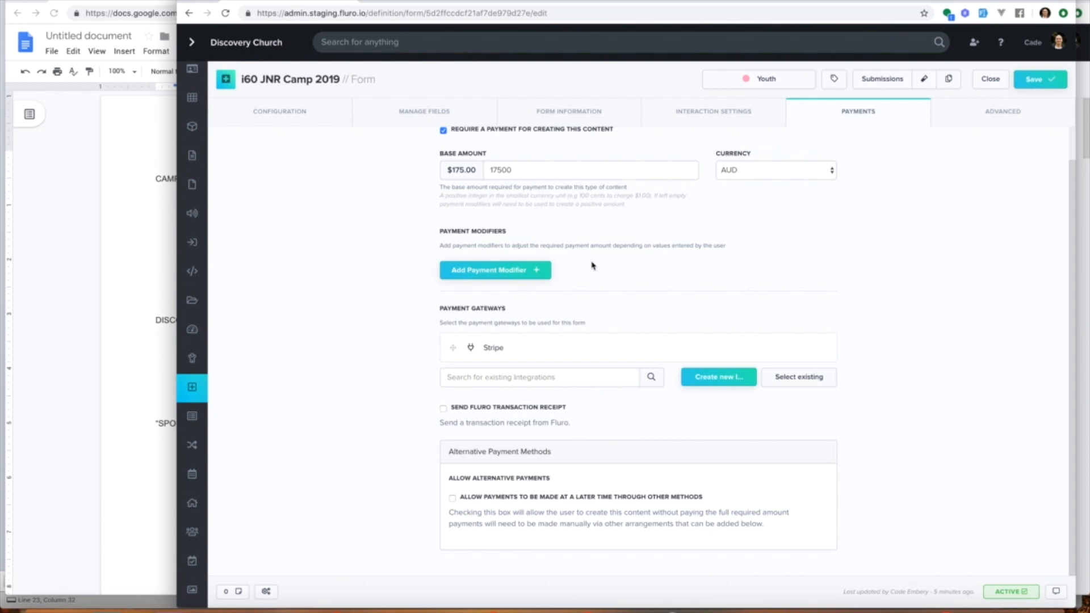
Step: Add a payment modifier titled Camper using the Set to modifier
scroll(592, 266, up, 1)
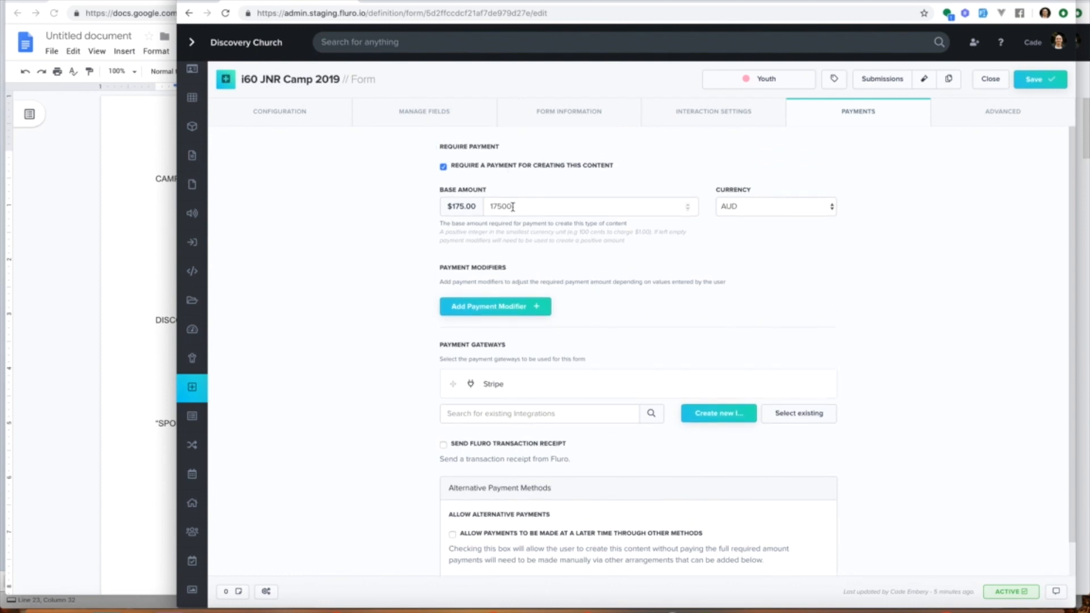
click(514, 307)
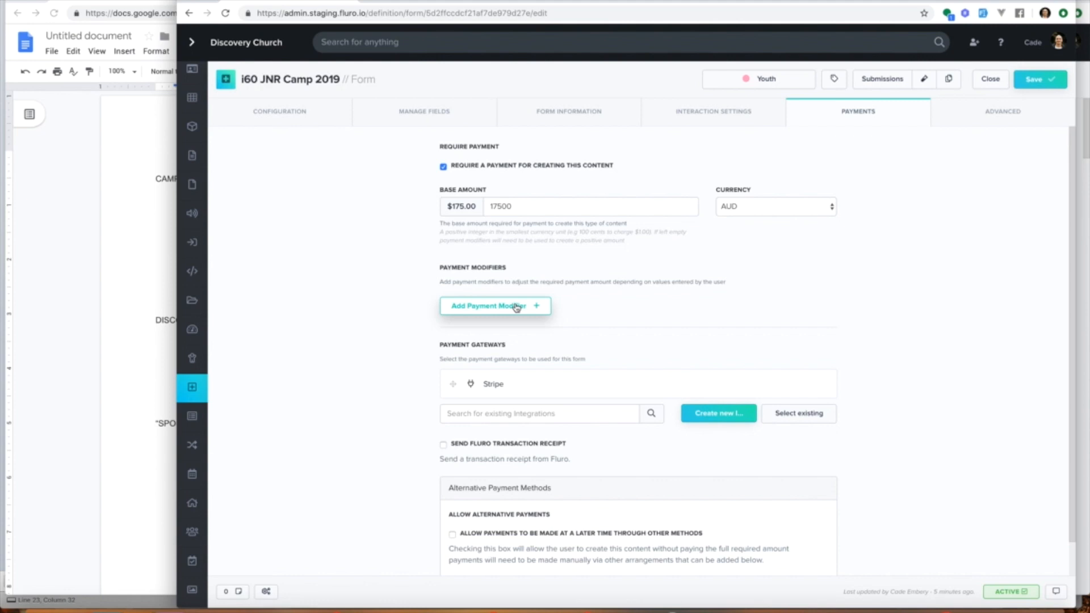
click(513, 311)
click(486, 249)
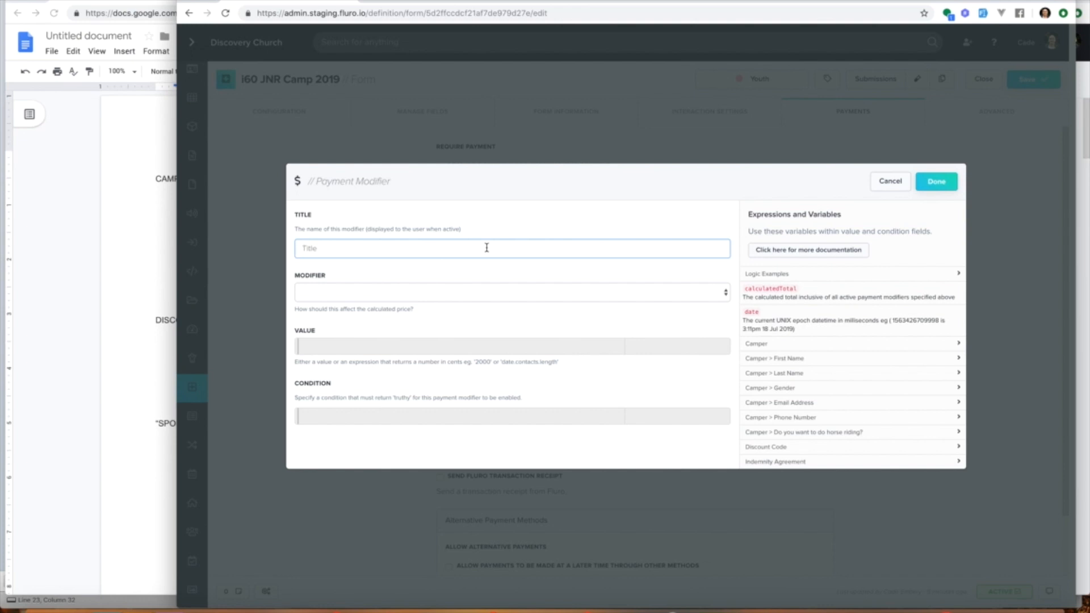
text(Ticket)
key(ctrl+a)
text(Camper)
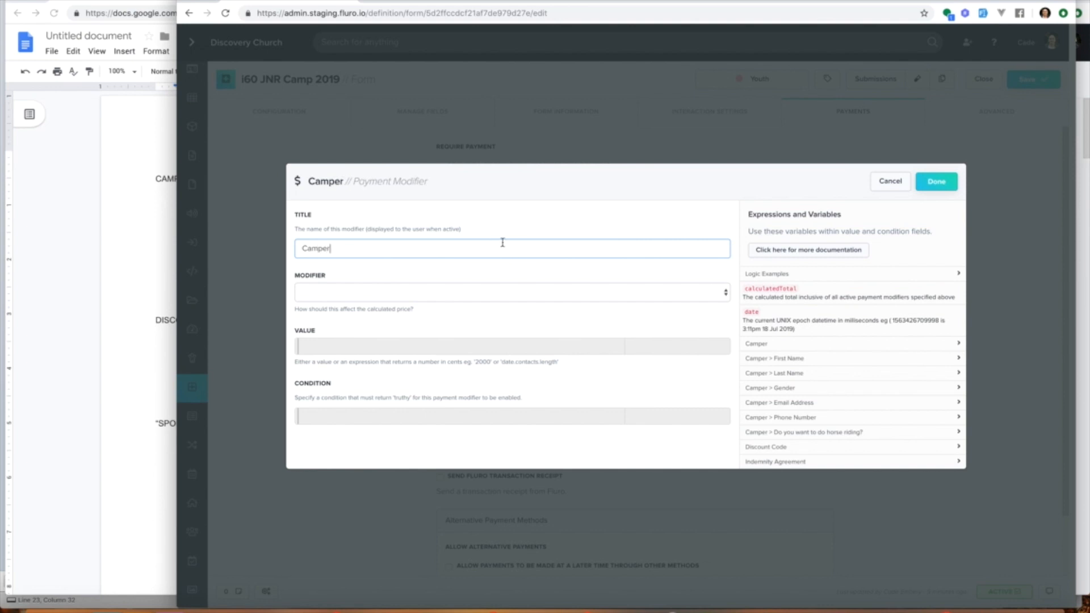
click(474, 294)
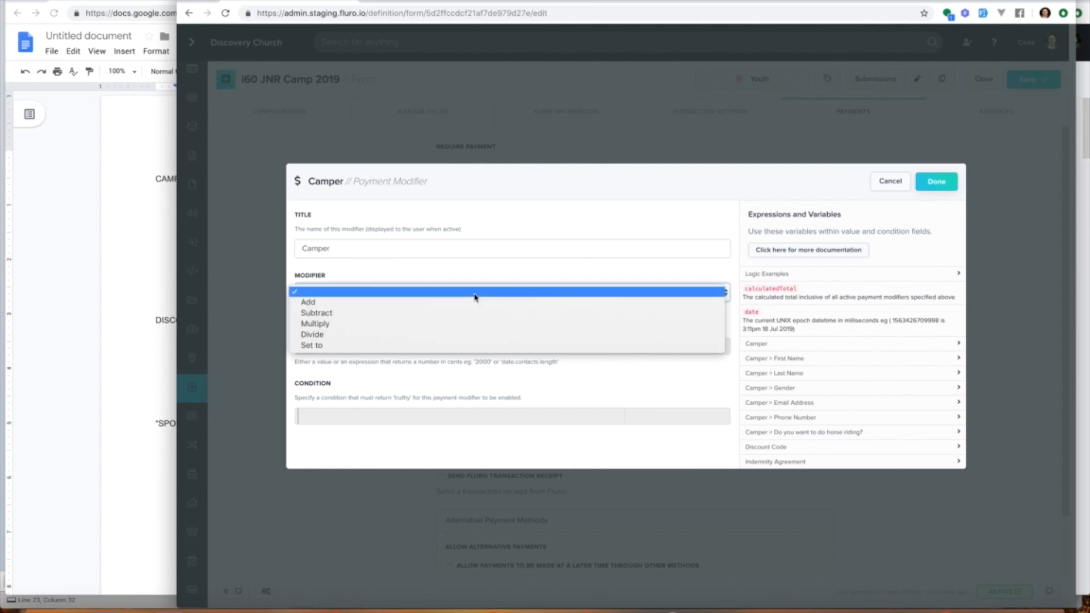
click(446, 346)
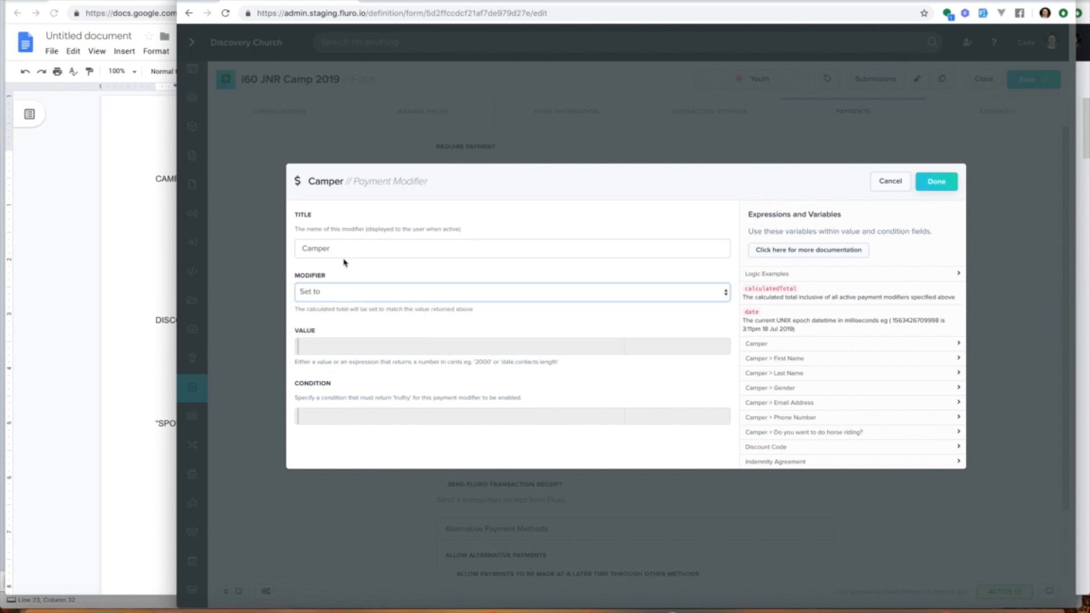
Step: Set the payment modifier's value to 17500 * data.camper.length
click(336, 349)
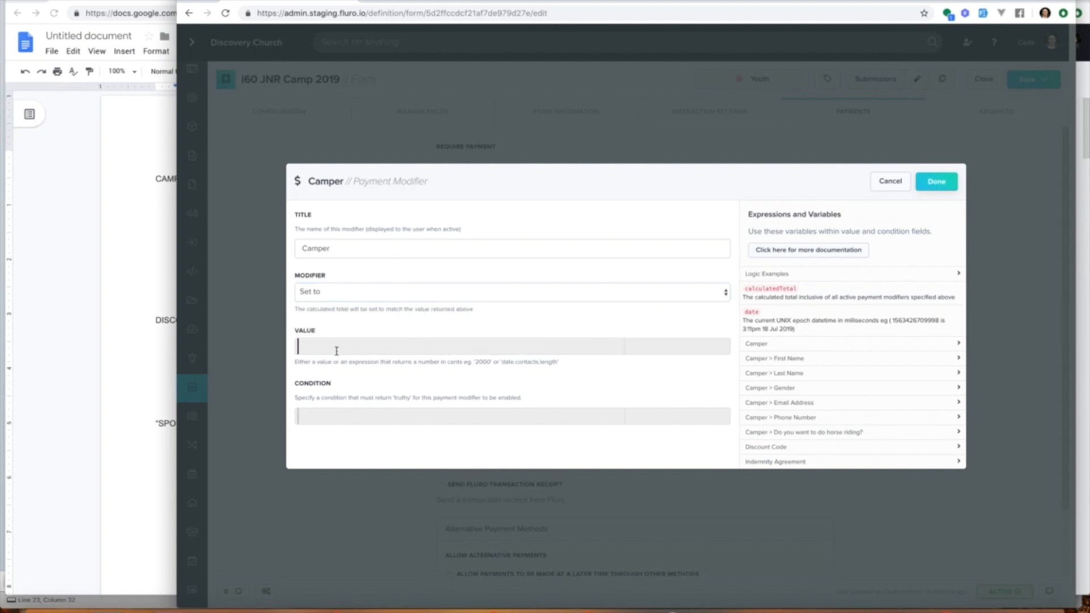
text(17500)
text(*)
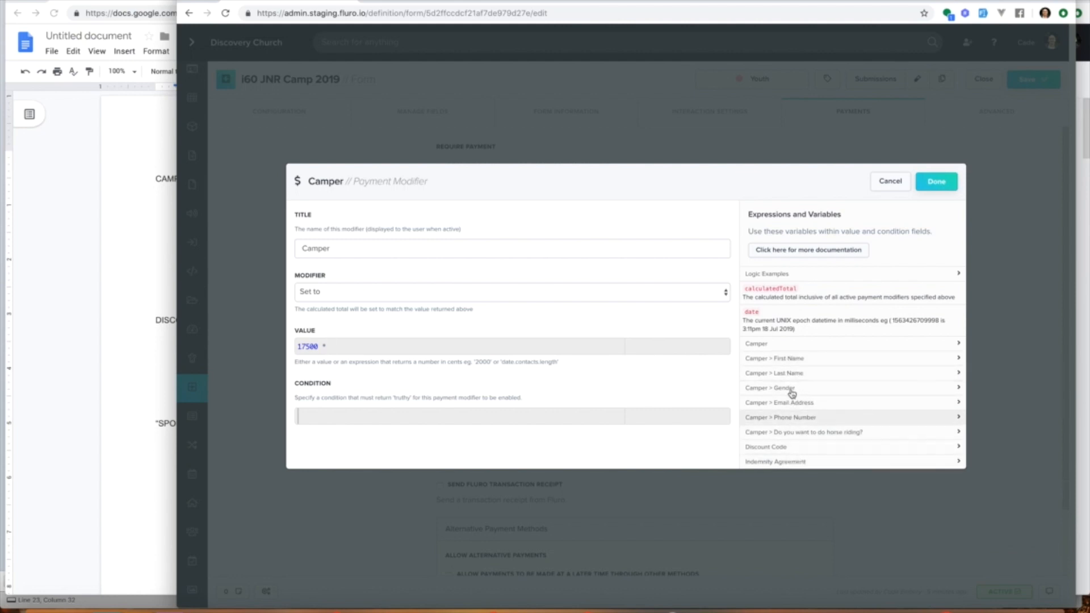
click(781, 344)
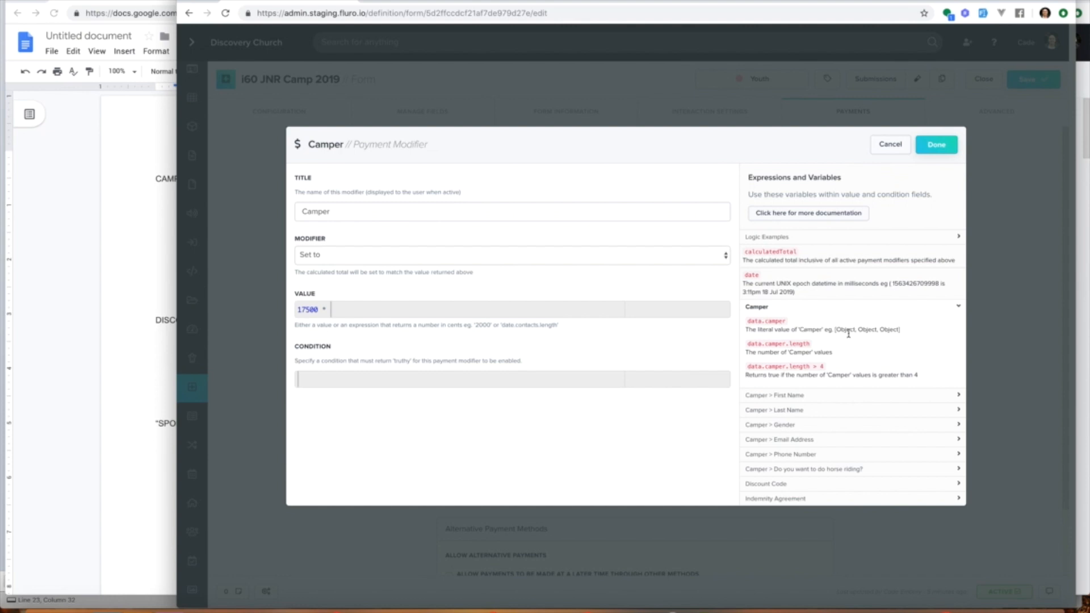
drag(749, 343, 811, 343)
key(ctrl+c)
click(470, 311)
key(ctrl+v)
drag(298, 310, 421, 309)
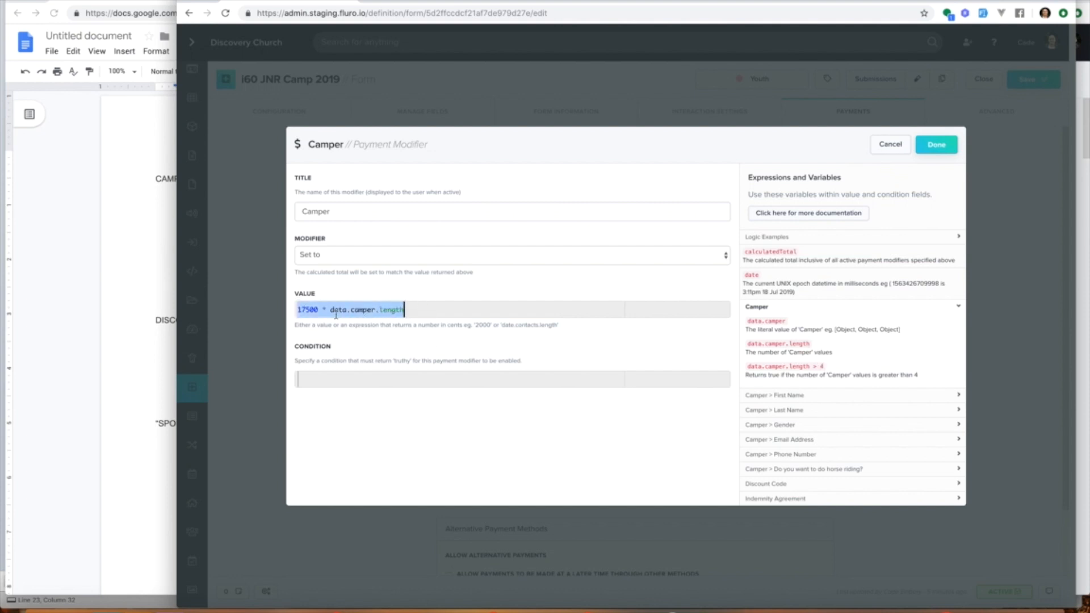
click(414, 310)
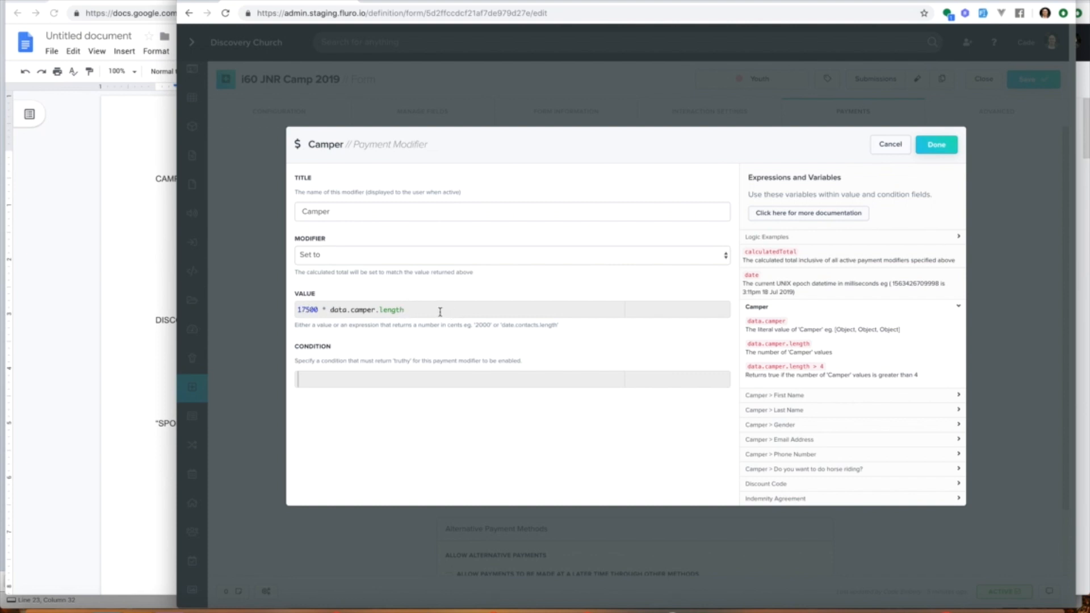
Step: Set the payment modifier's condition to data.camper.length > 1
click(369, 383)
drag(747, 366, 839, 368)
key(ctrl+c)
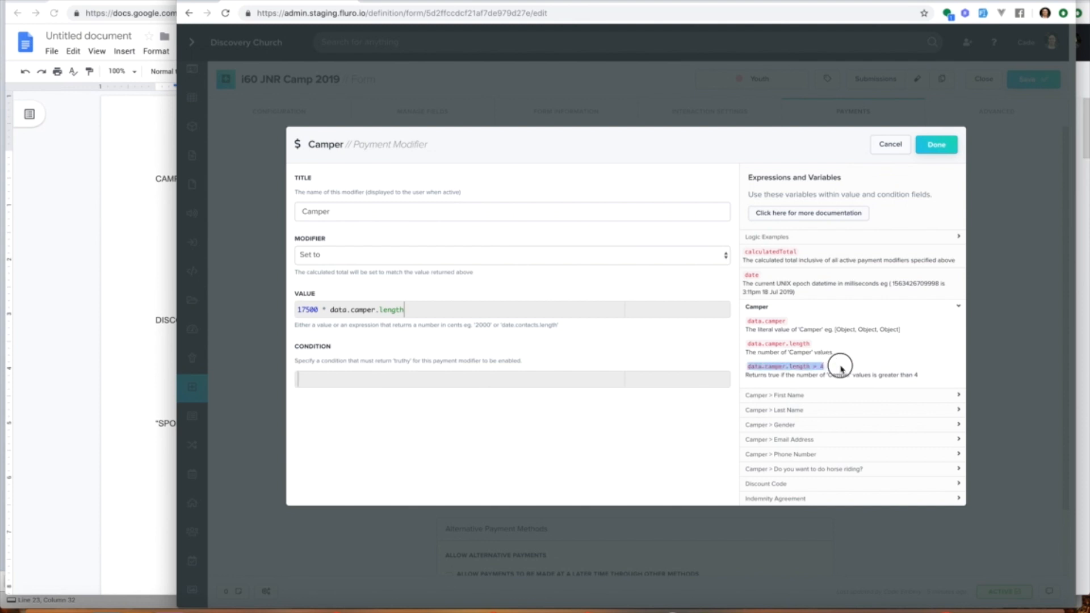
click(562, 383)
key(ctrl+v)
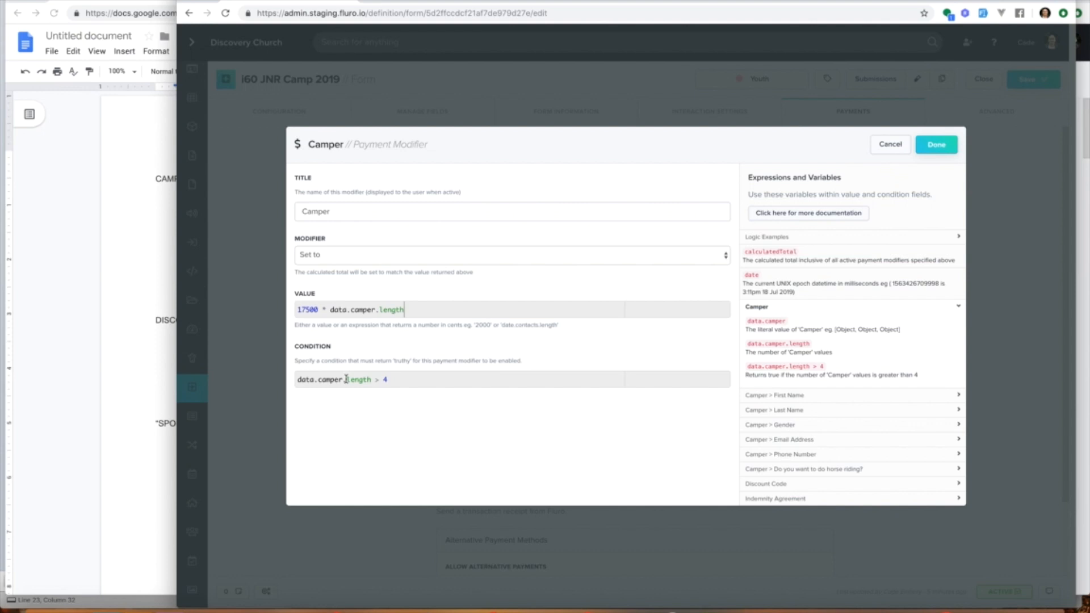
key(BackSpace)
text(1)
Step: Rename the payment modifier to Multiple Campers, confirm it, and save the form
double_click(321, 212)
text(Mu)
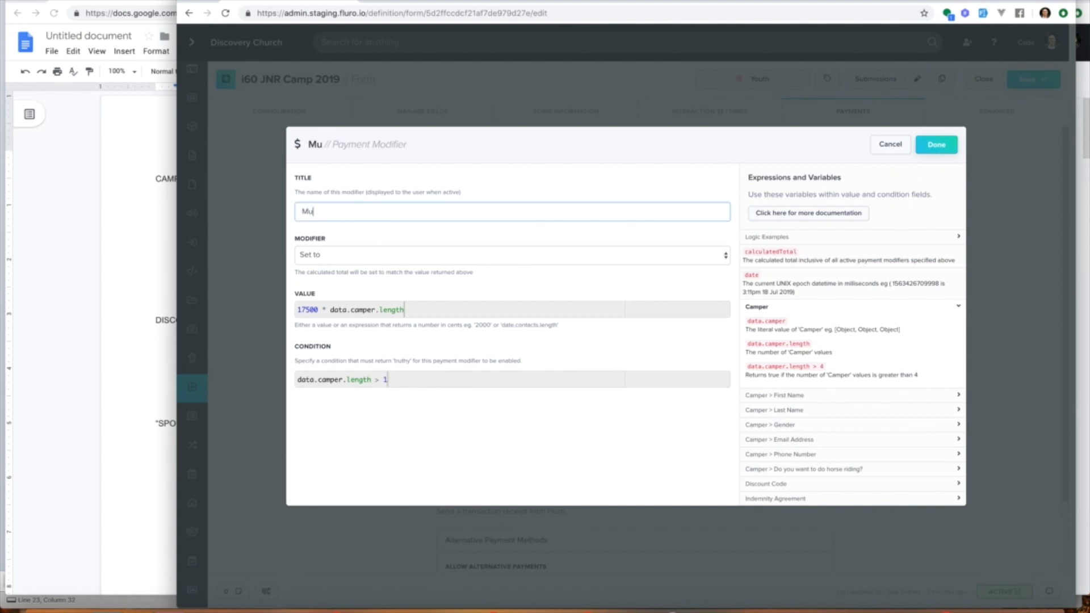
text(ltiple Camp)
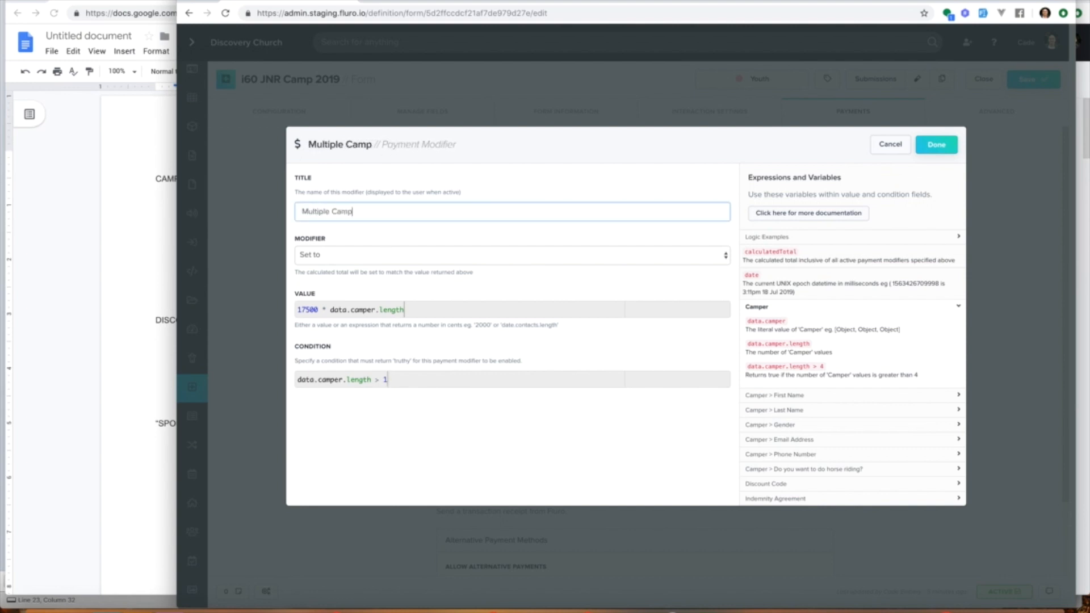
text(ers)
click(933, 143)
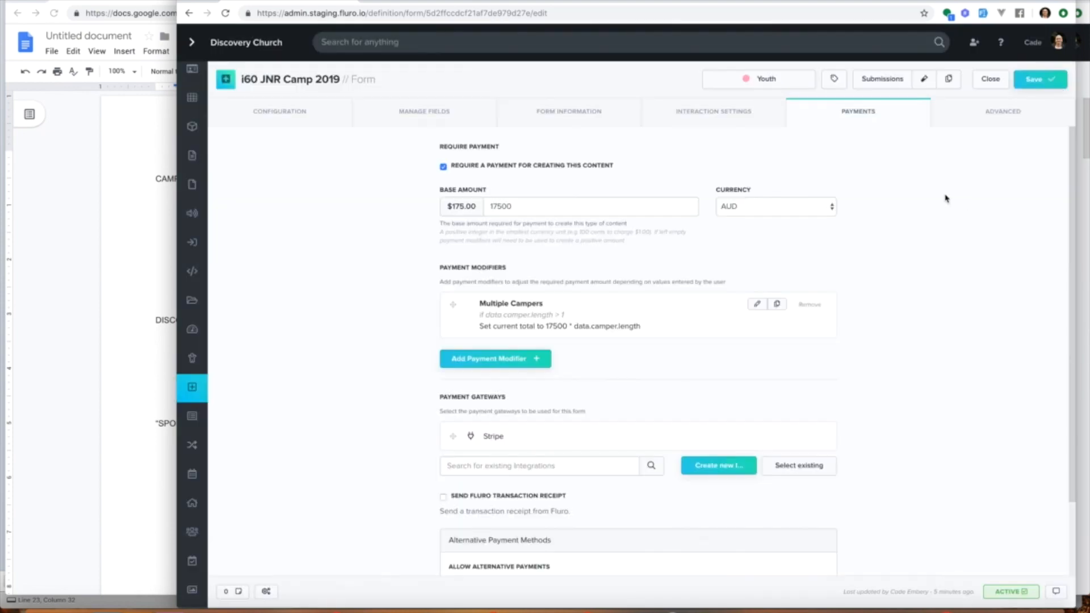
click(1035, 79)
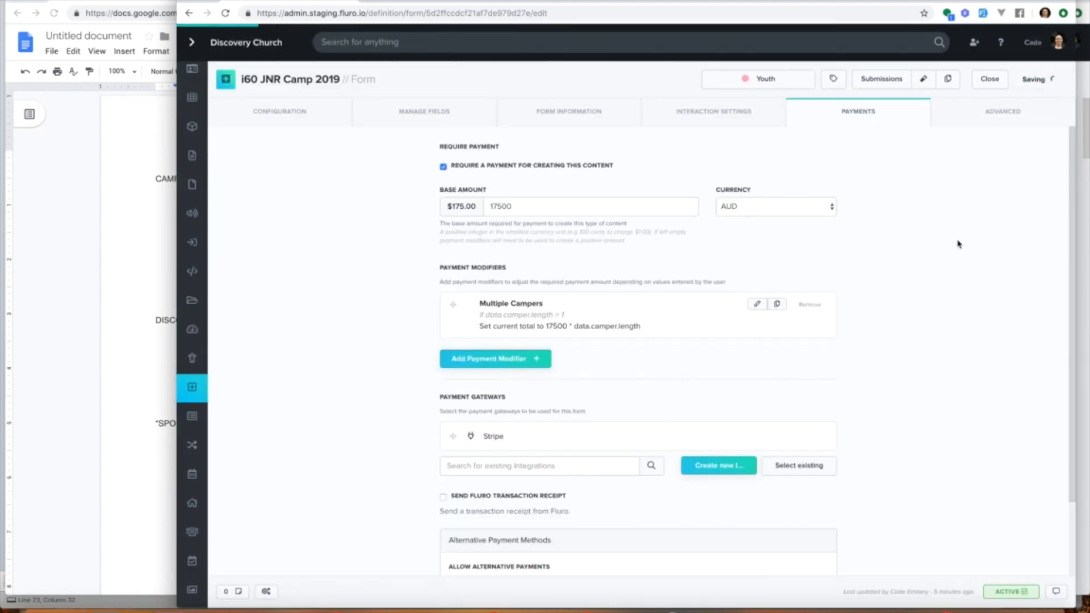
Step: Open the form's test link and add another camper to check the payment details total
click(925, 81)
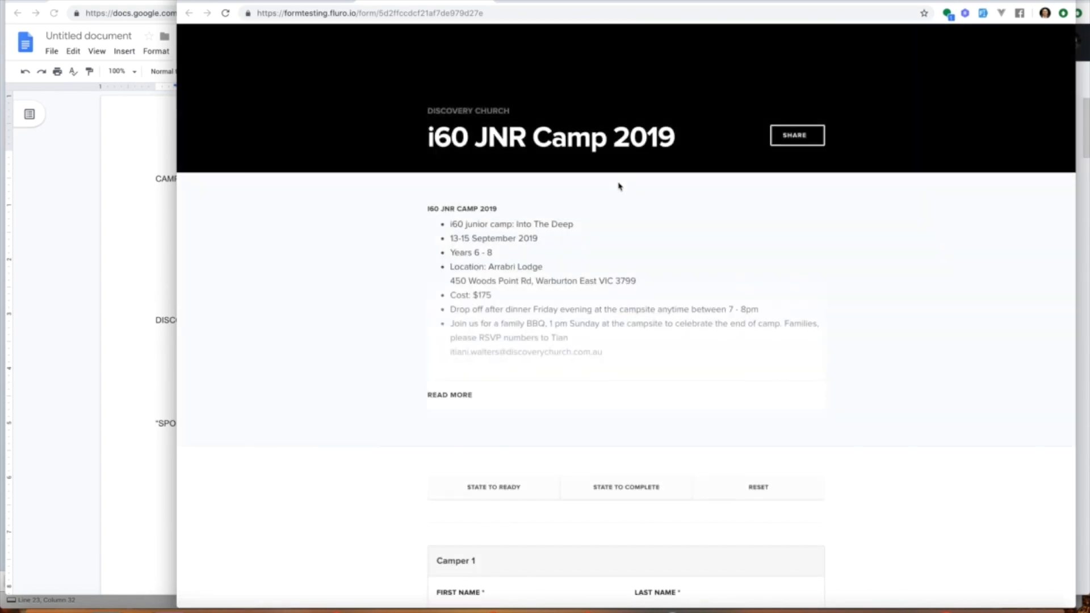
scroll(613, 271, down, 8)
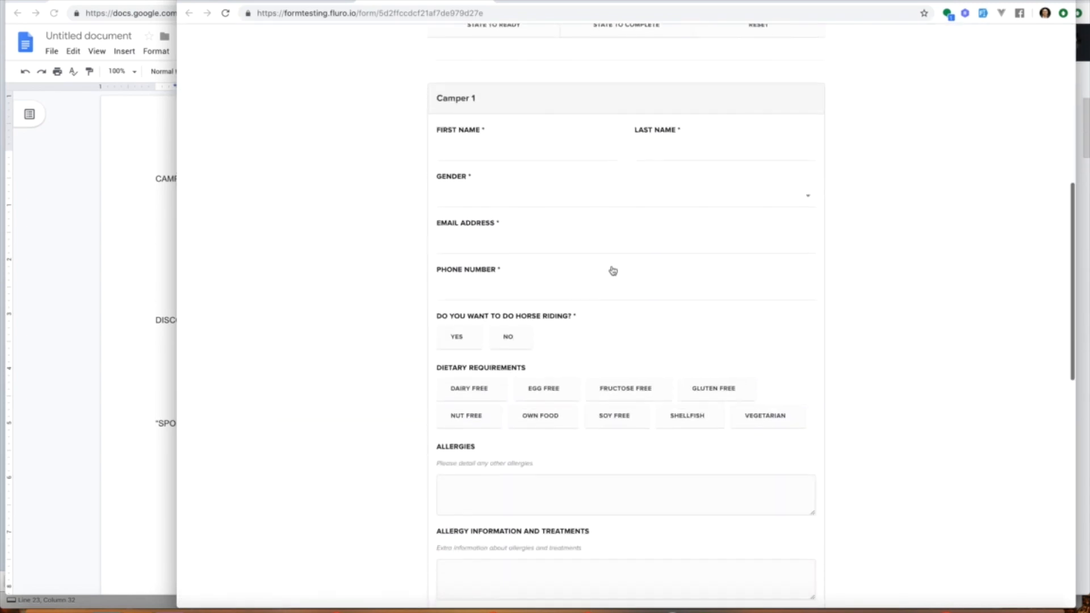
scroll(611, 434, down, 6)
scroll(611, 435, down, 3)
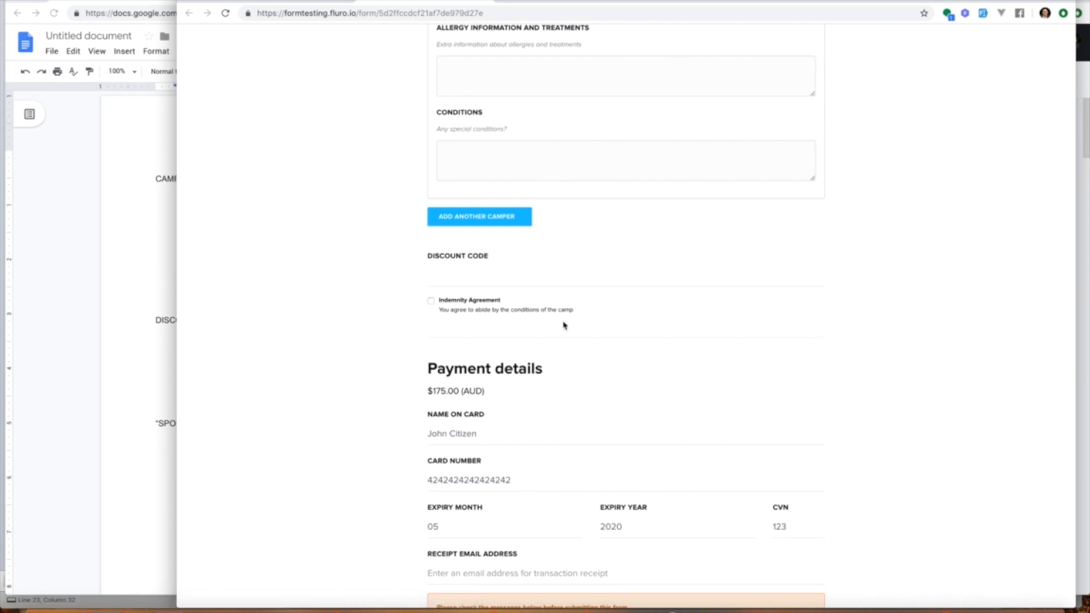
scroll(563, 325, up, 2)
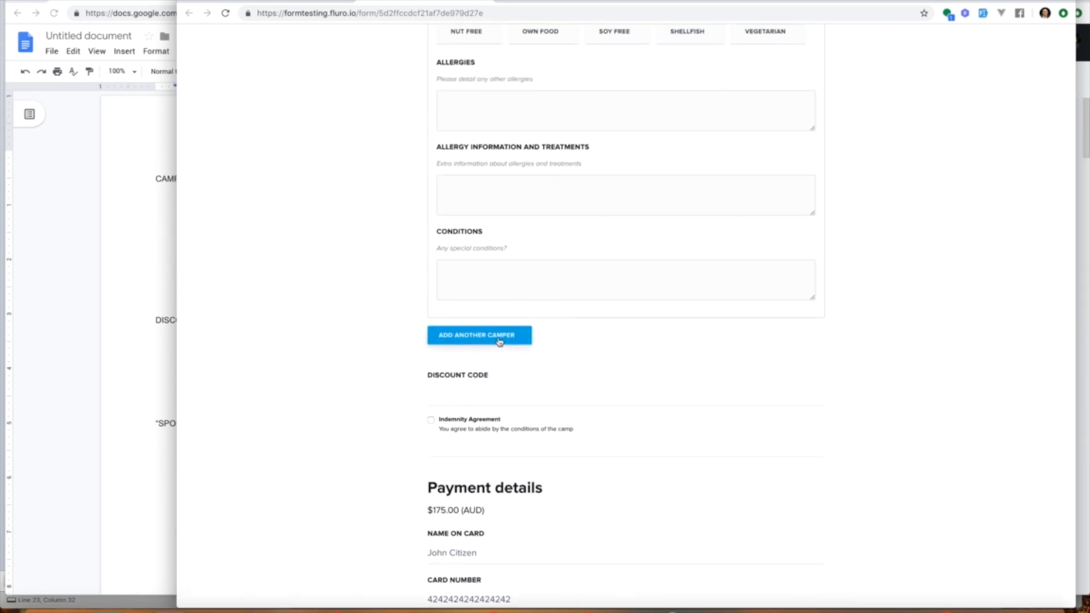
click(499, 338)
scroll(334, 355, down, 8)
scroll(333, 356, down, 4)
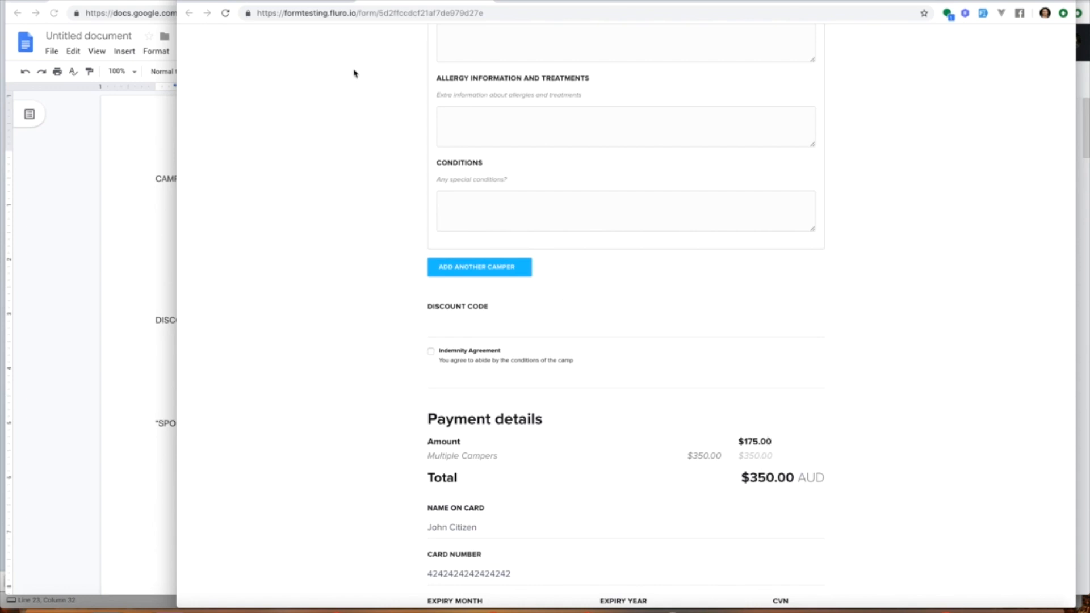
Step: Return to the form editor and change the Multiple Campers modifier to Multiply by data.camper.length
click(310, 2)
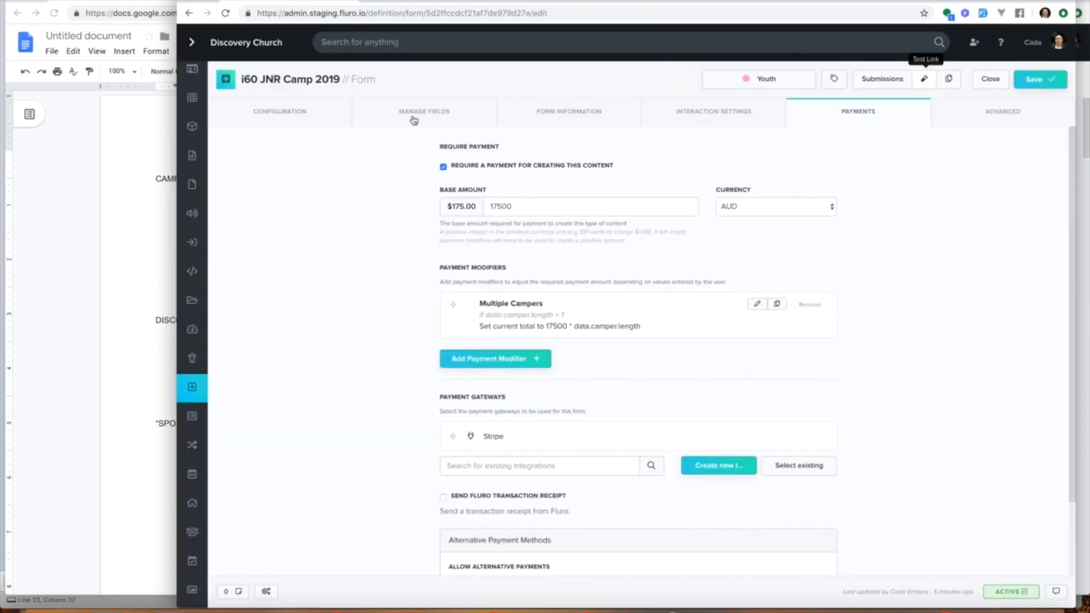
click(756, 304)
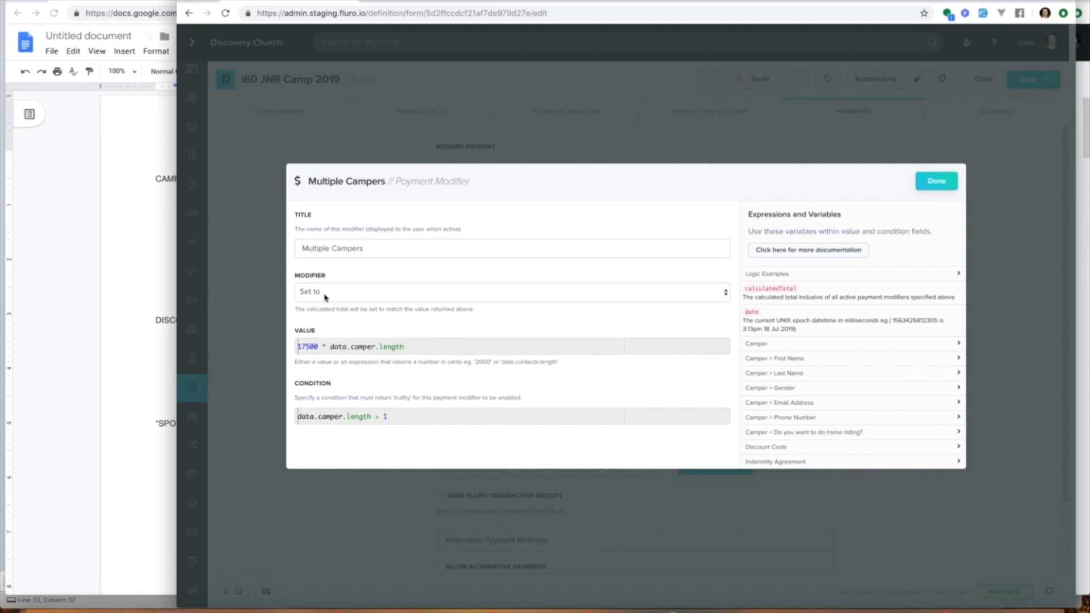
click(326, 293)
click(329, 271)
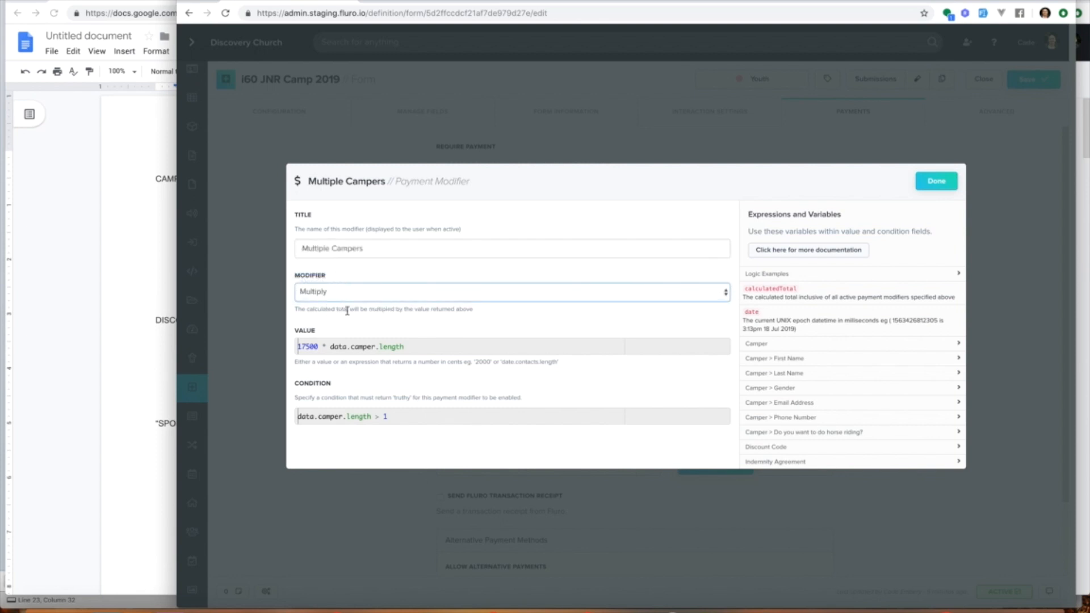
drag(327, 344, 282, 342)
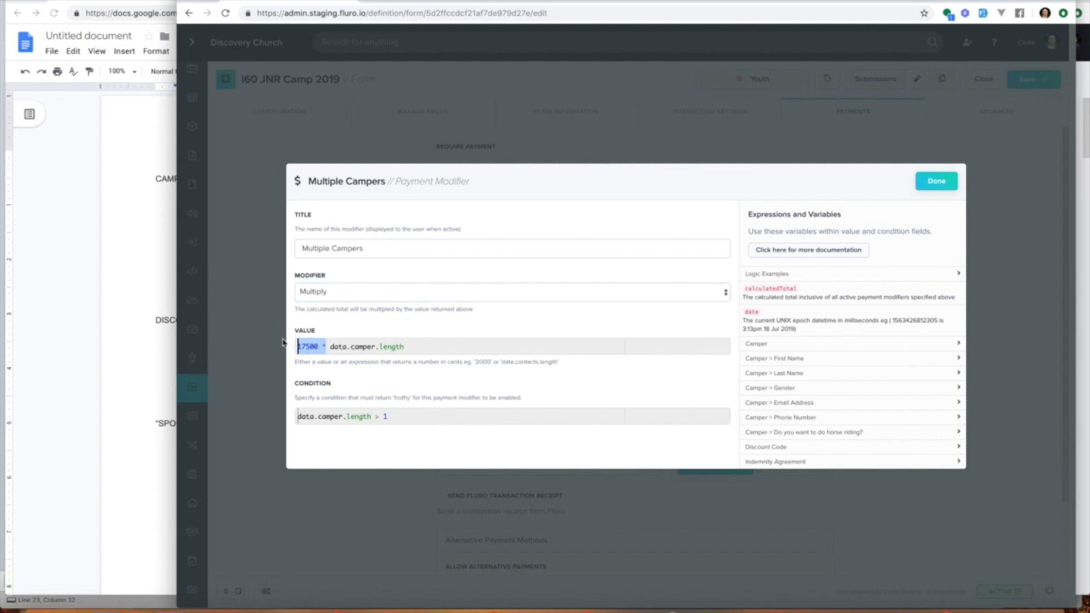
key(BackSpace)
drag(297, 347, 406, 347)
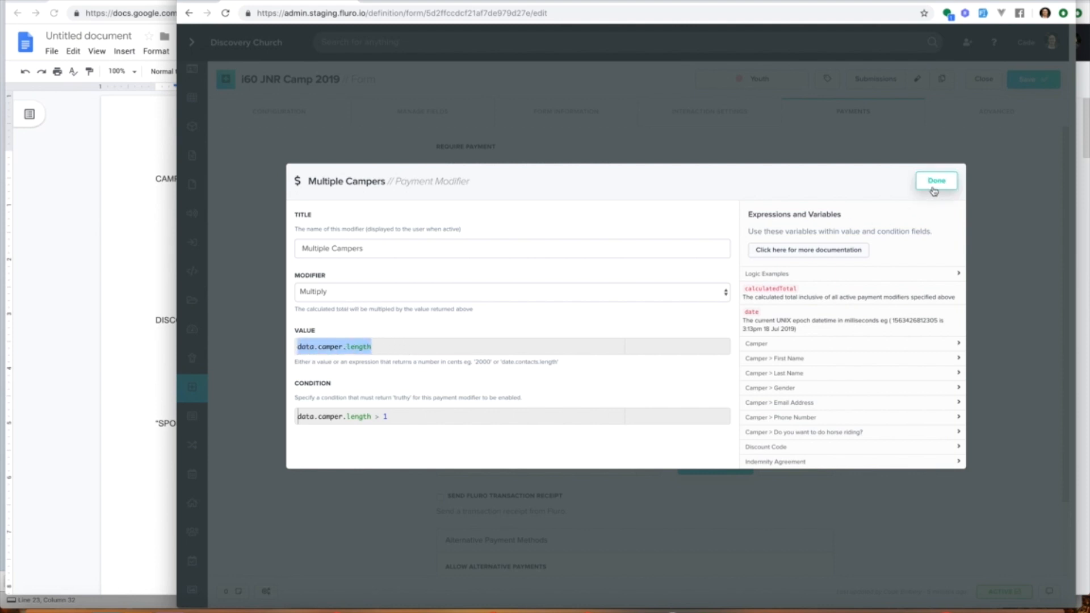
Step: Confirm the Multiple Campers modifier and save the form
click(382, 292)
click(382, 292)
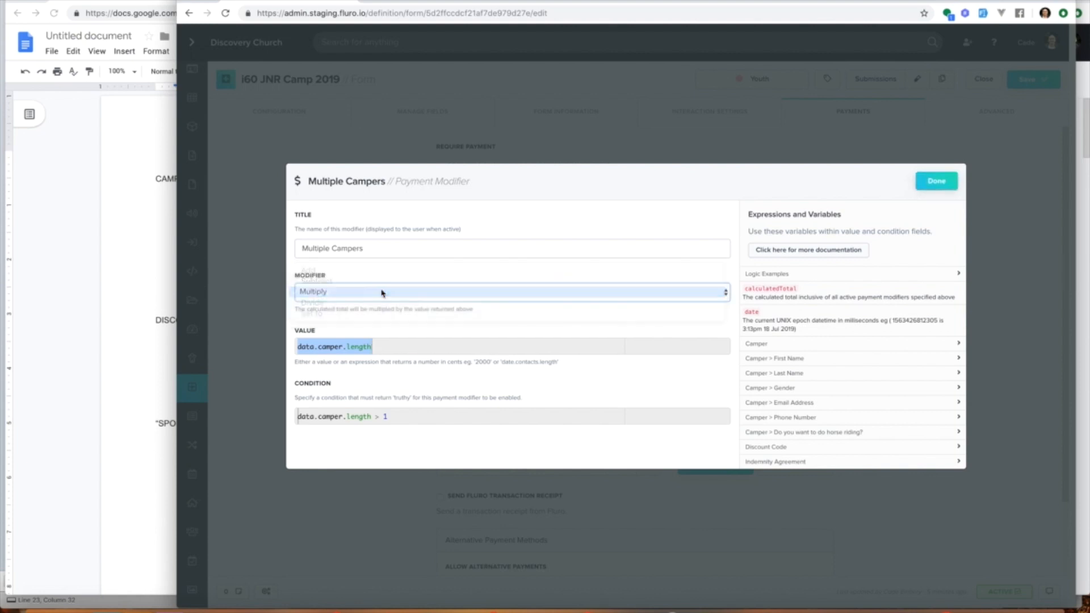
key(Tab)
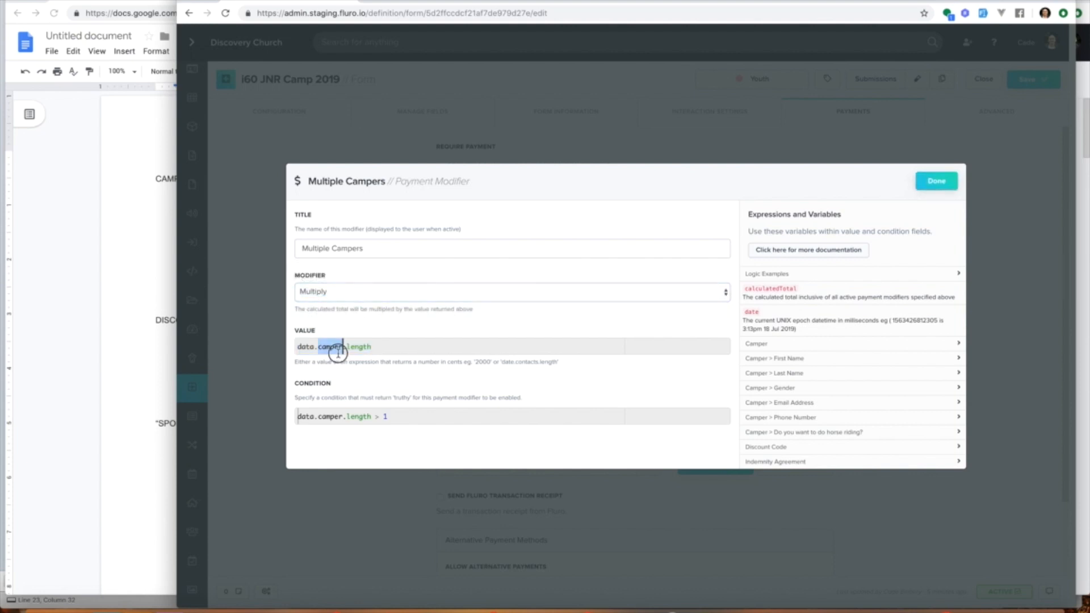
click(936, 182)
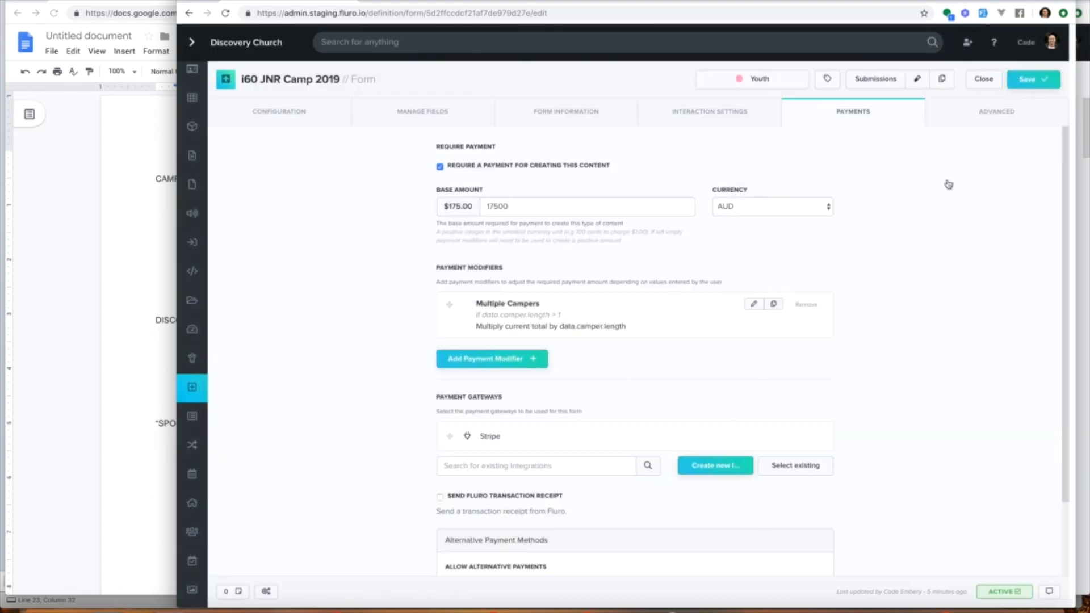
click(1036, 79)
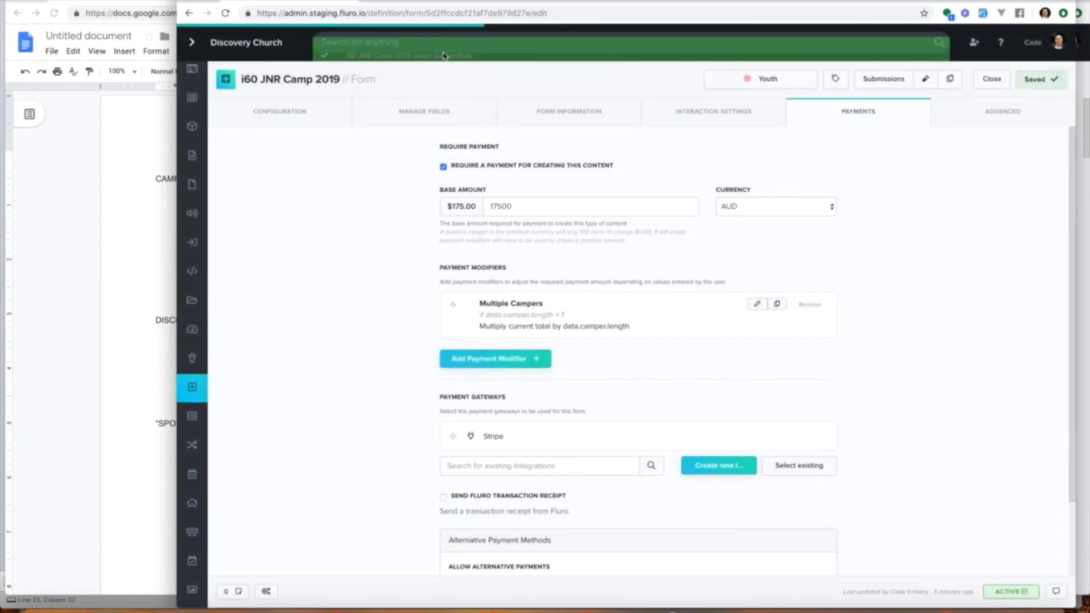
Step: Reload the form's test page and add two more campers to check the payment details total
click(424, 3)
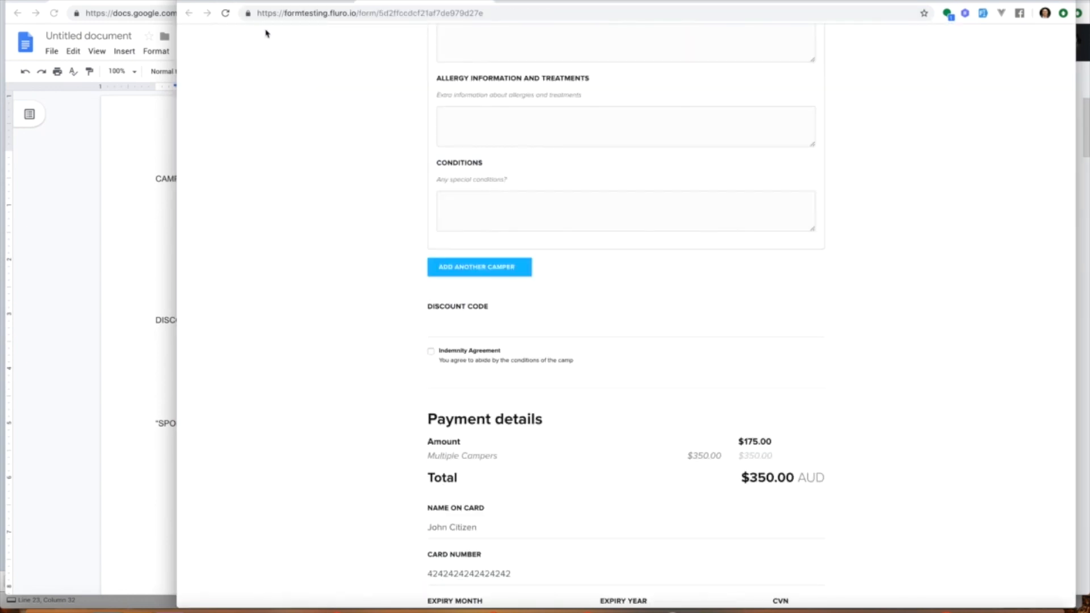
click(225, 13)
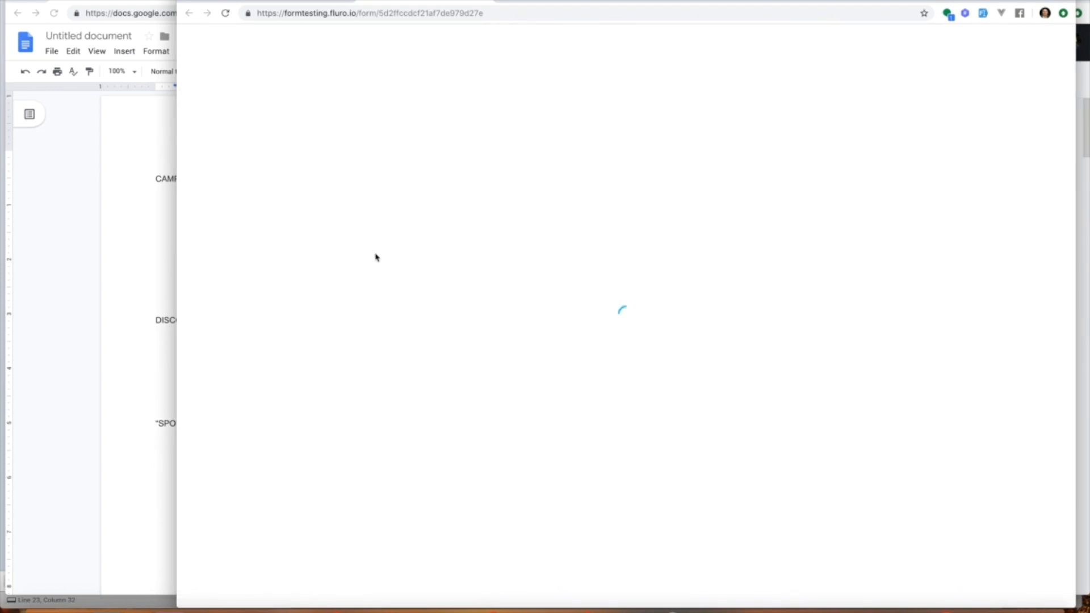
scroll(658, 275, down, 7)
scroll(661, 275, down, 11)
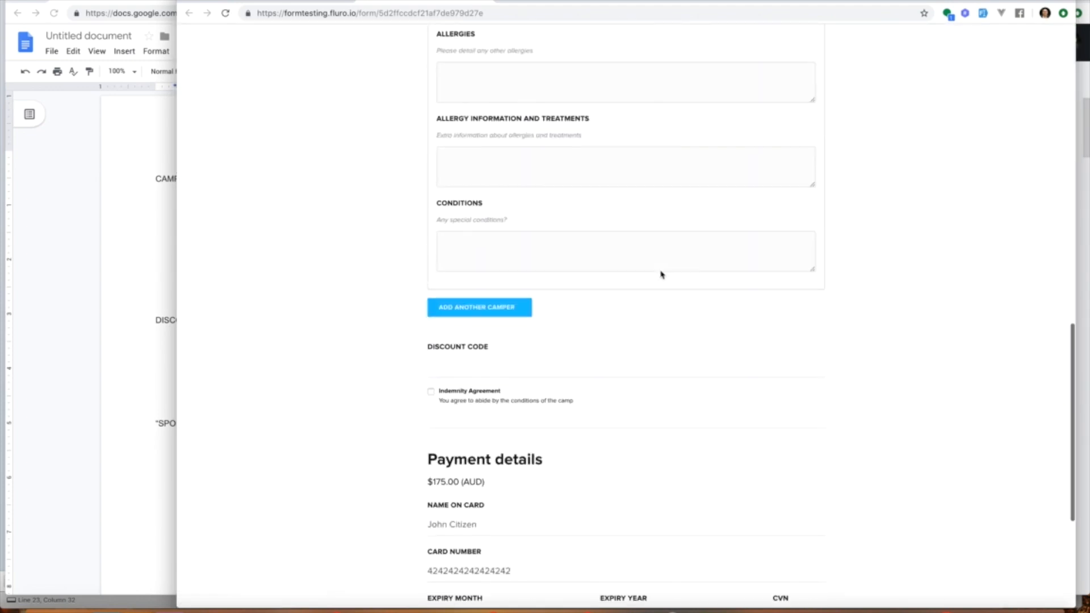
click(494, 155)
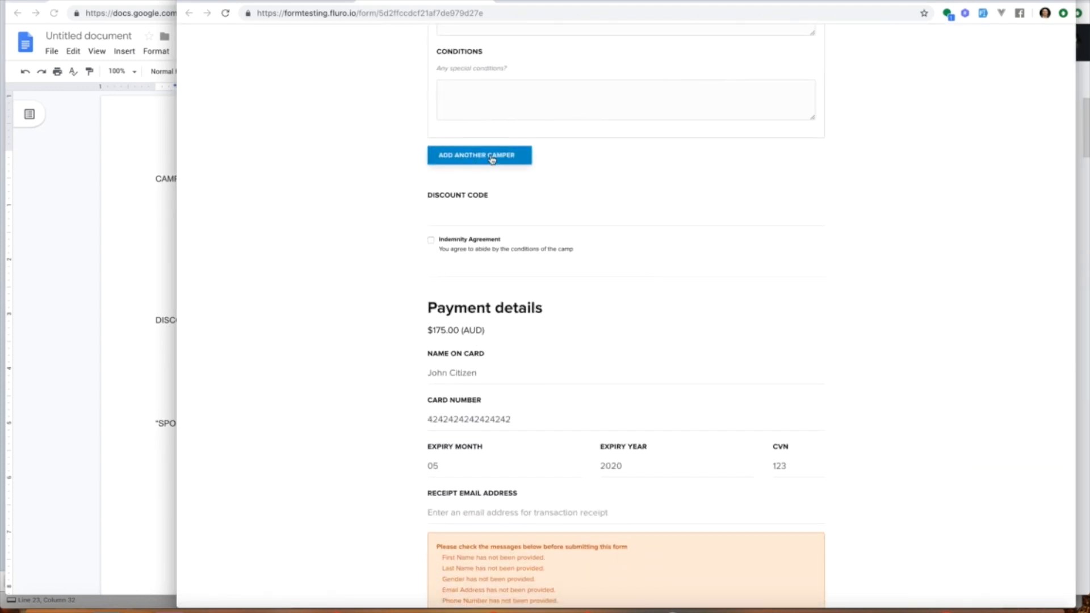
scroll(347, 244, down, 10)
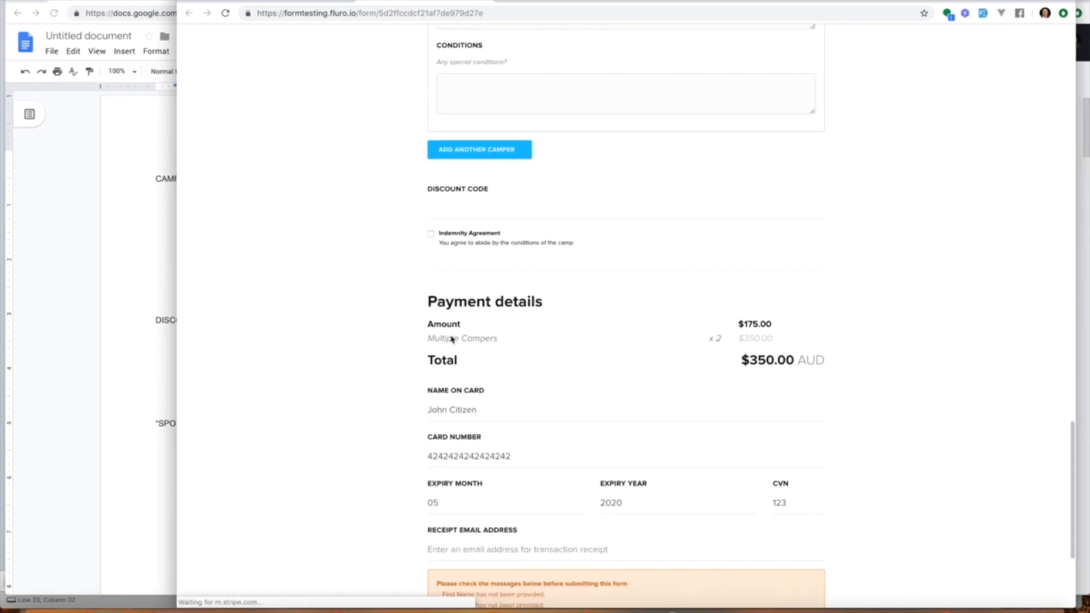
click(476, 153)
scroll(667, 255, down, 12)
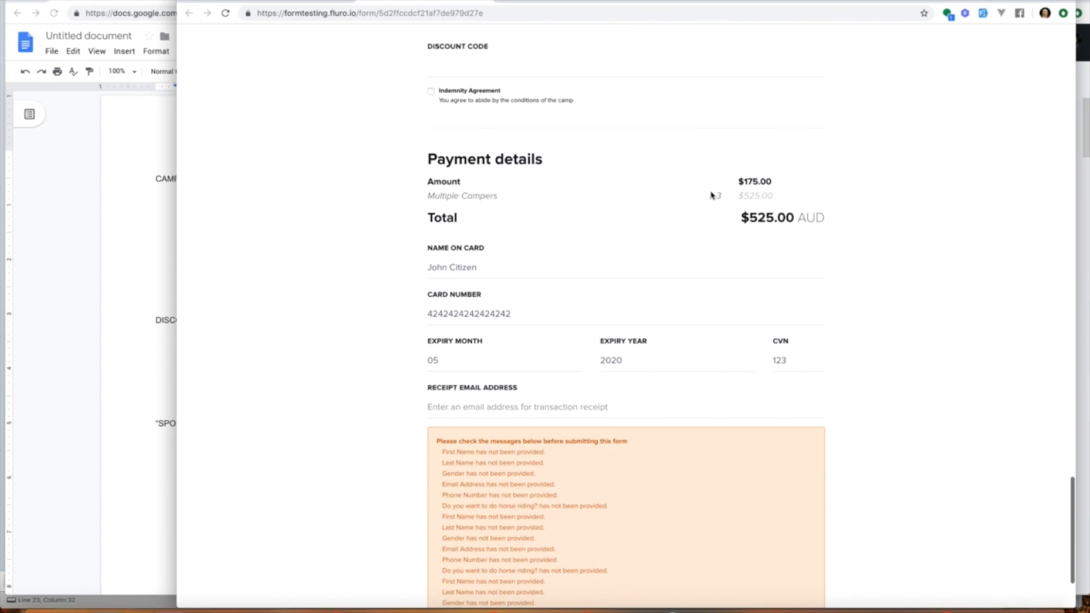
scroll(692, 165, up, 1)
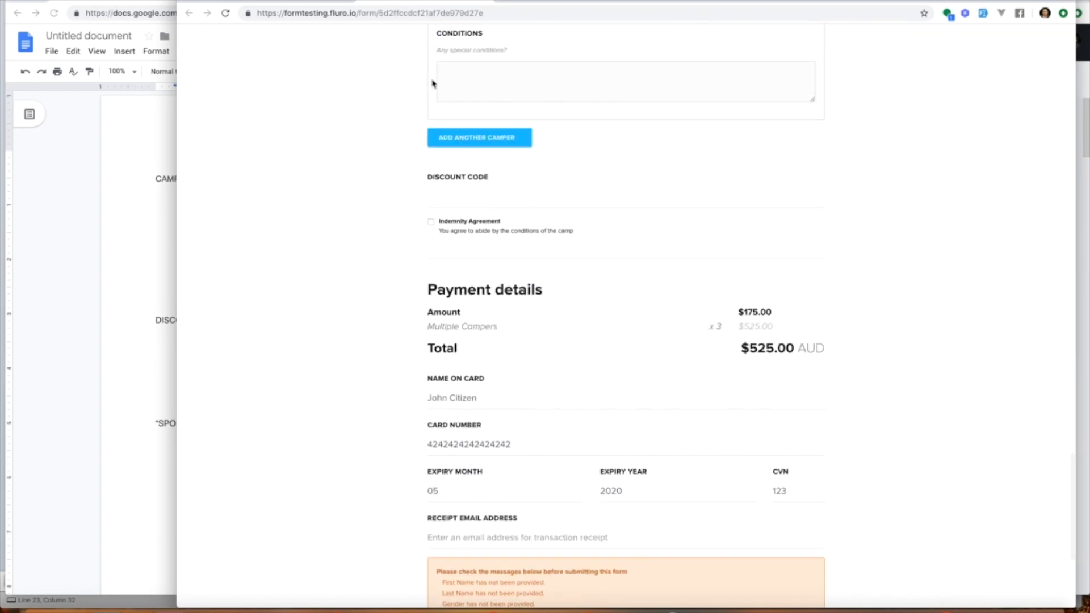
Step: Add a new payment modifier titled Family Discount using the Subtract operation
click(308, 3)
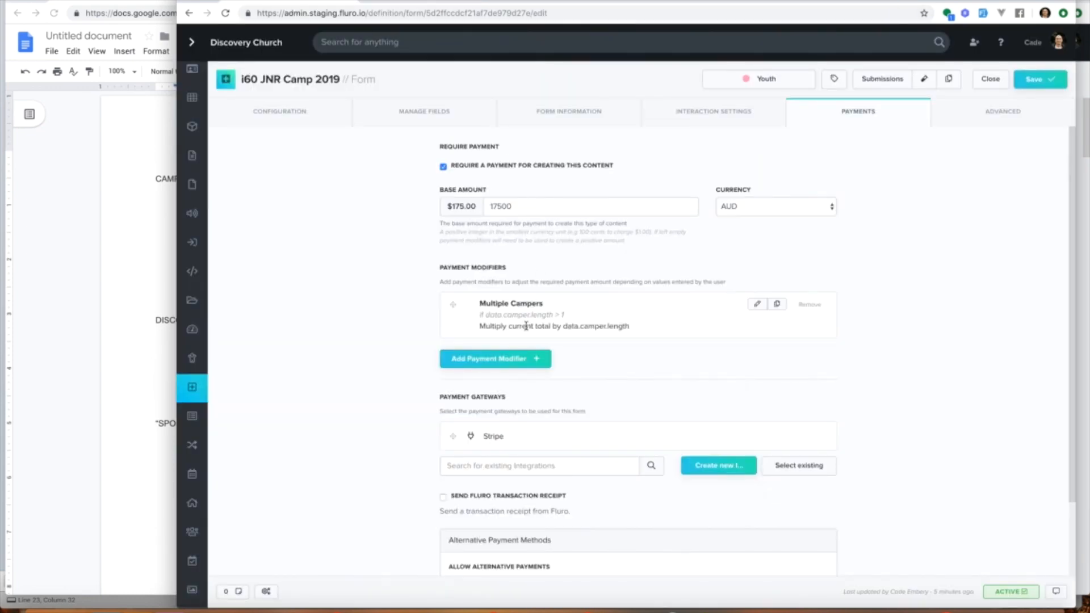
click(520, 359)
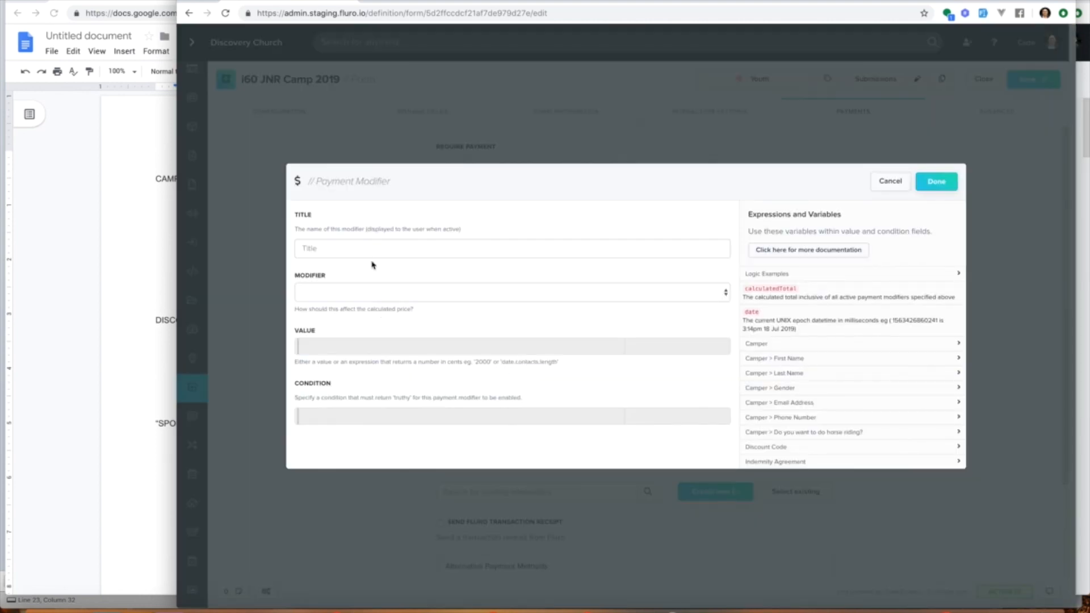
text(Family Fisco)
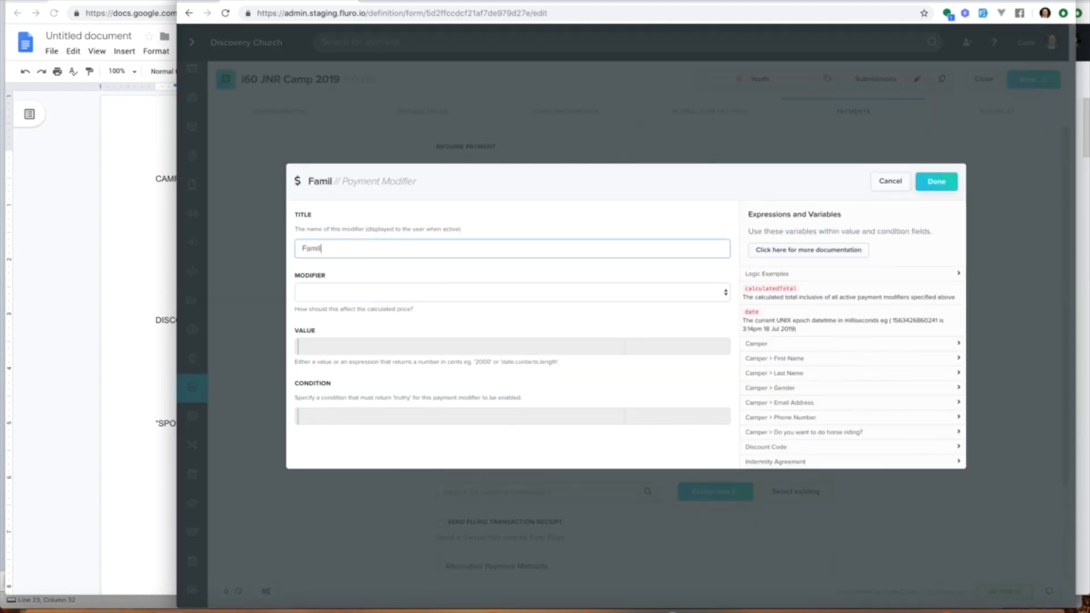
key(BackSpace)
key(BackSpace)
key(BackSpace)
key(BackSpace)
key(BackSpace)
text(Discount)
click(365, 293)
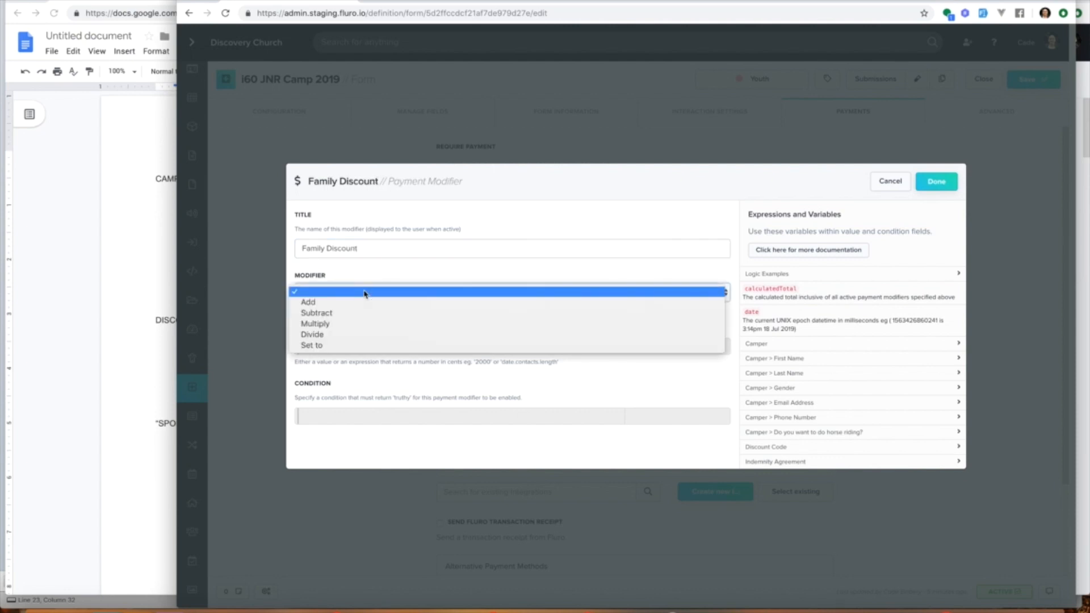
click(363, 312)
Step: Set the Family Discount modifier's value to 10000
click(370, 347)
text(100)
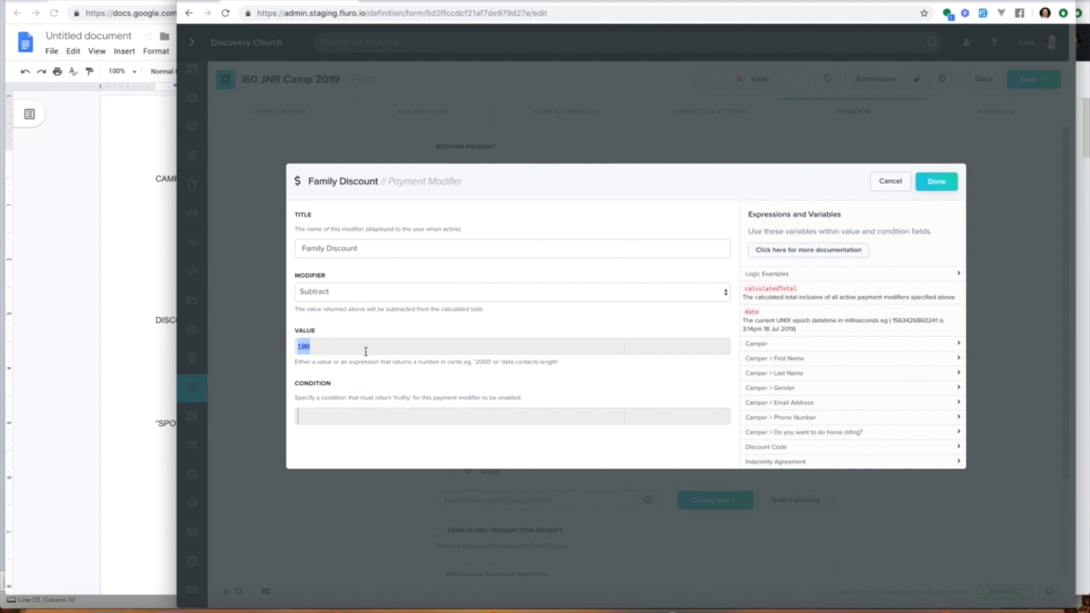
text(00)
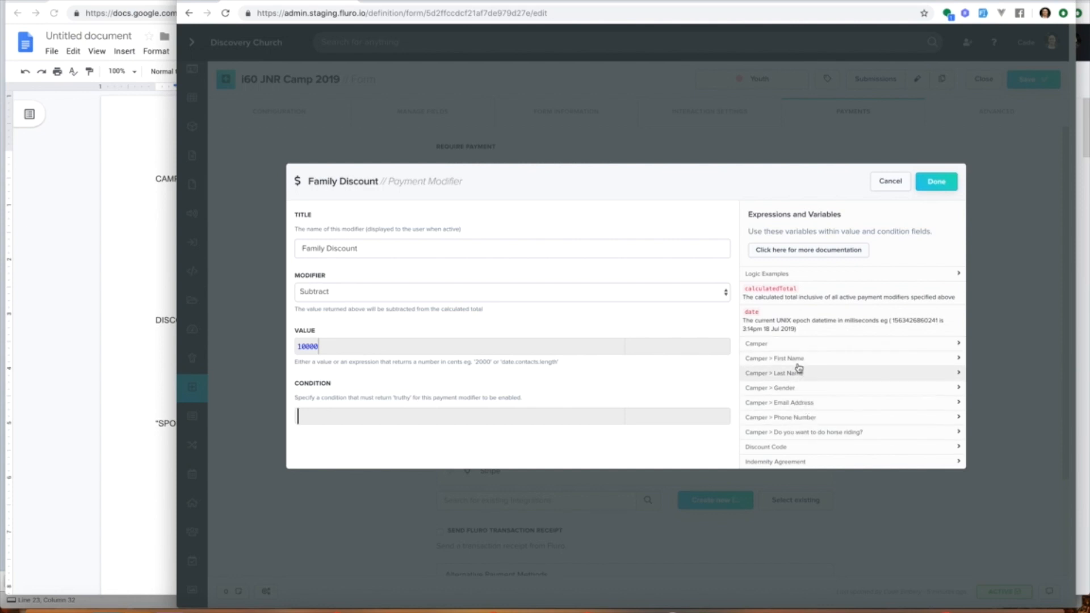
Step: Copy the camper count expression from the variables list and set the condition to data.camper.length > 4
click(789, 345)
drag(823, 366, 747, 366)
key(ctrl+c)
click(612, 379)
key(ctrl+v)
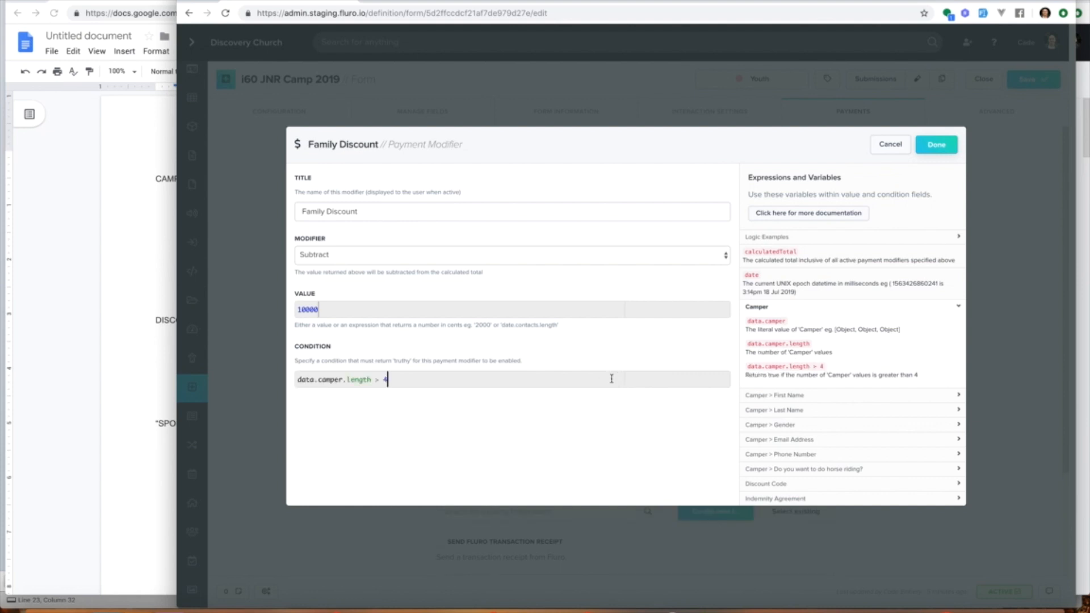
Step: Rename the modifier to Family Discount (more than 4 people), confirm it, and save the form
text((mor)
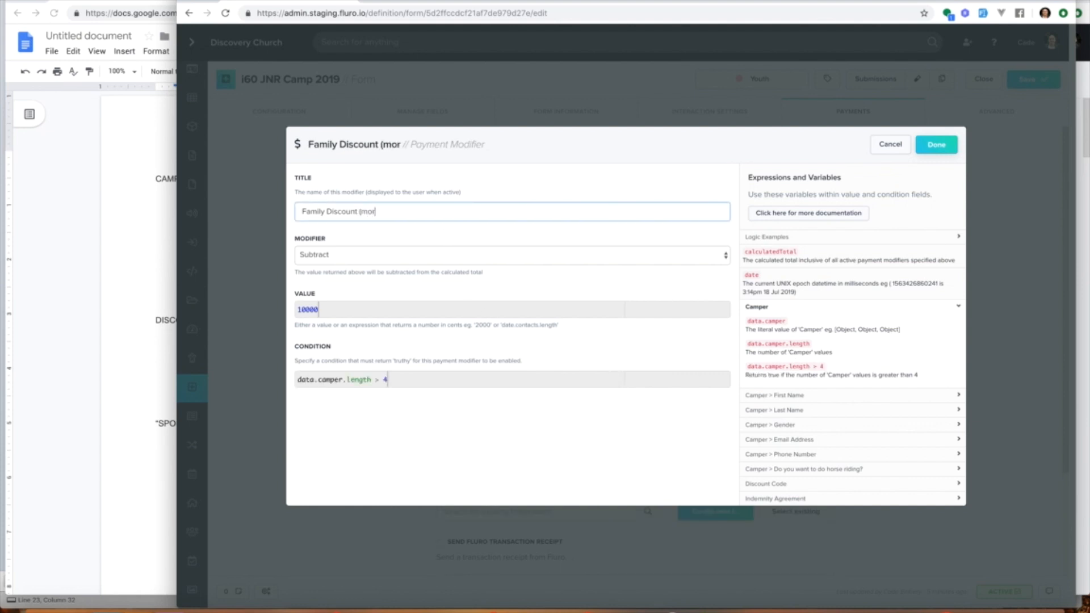
text(e than 4 people))
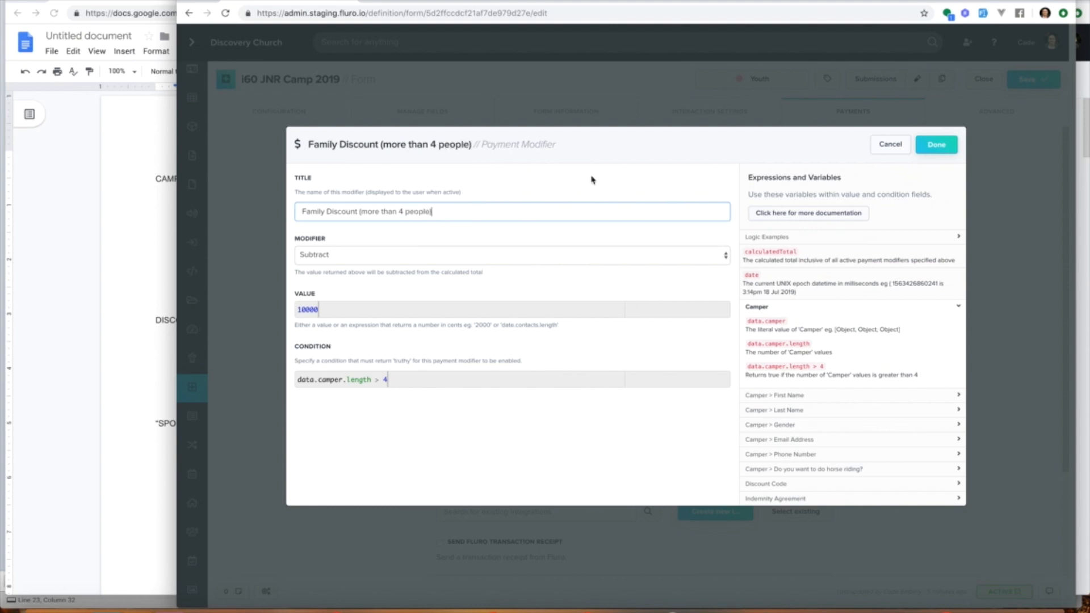
click(924, 146)
click(1036, 80)
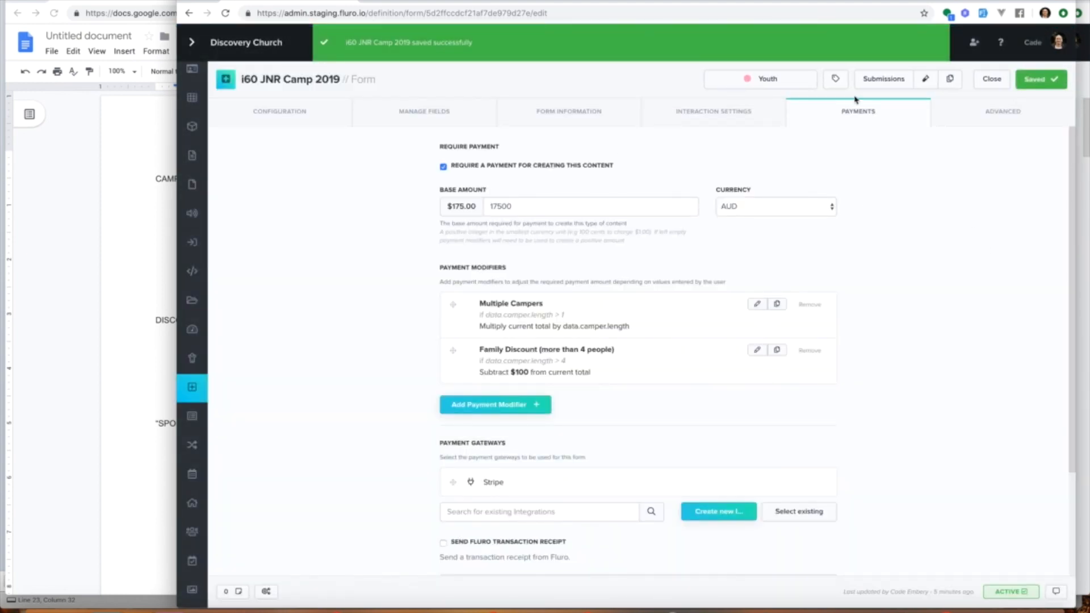
Step: Open the form's test page and add four more campers to check the discounted payment total
click(923, 80)
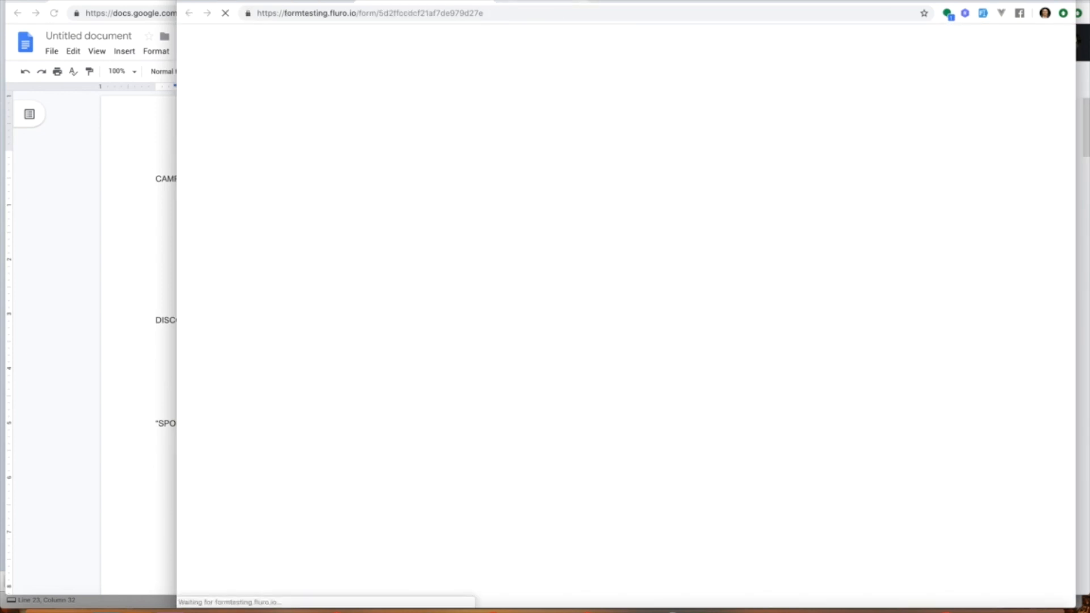
scroll(549, 222, down, 20)
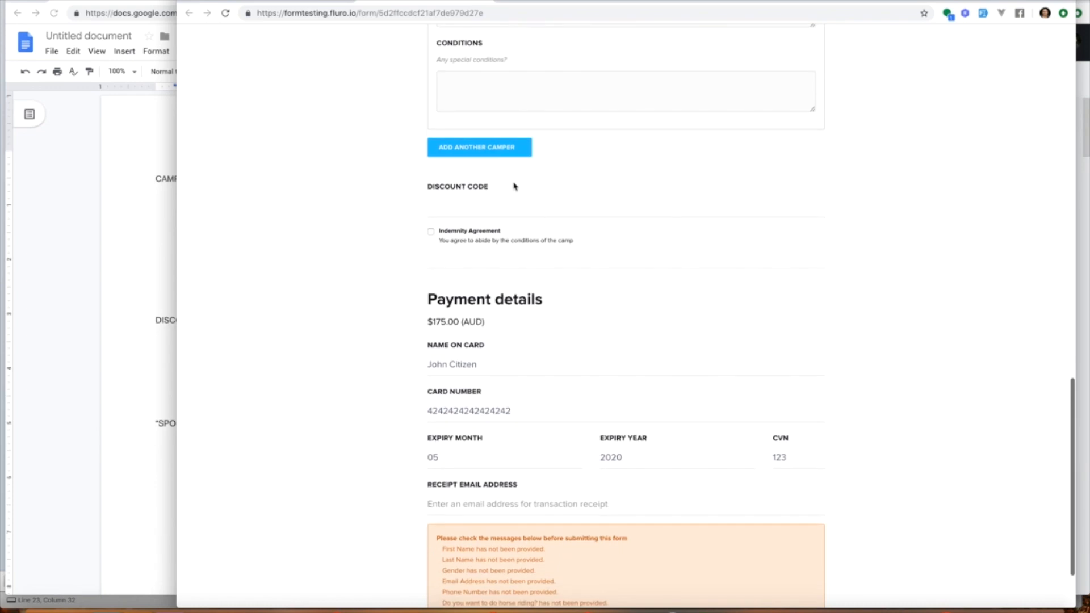
click(488, 148)
scroll(540, 345, down, 15)
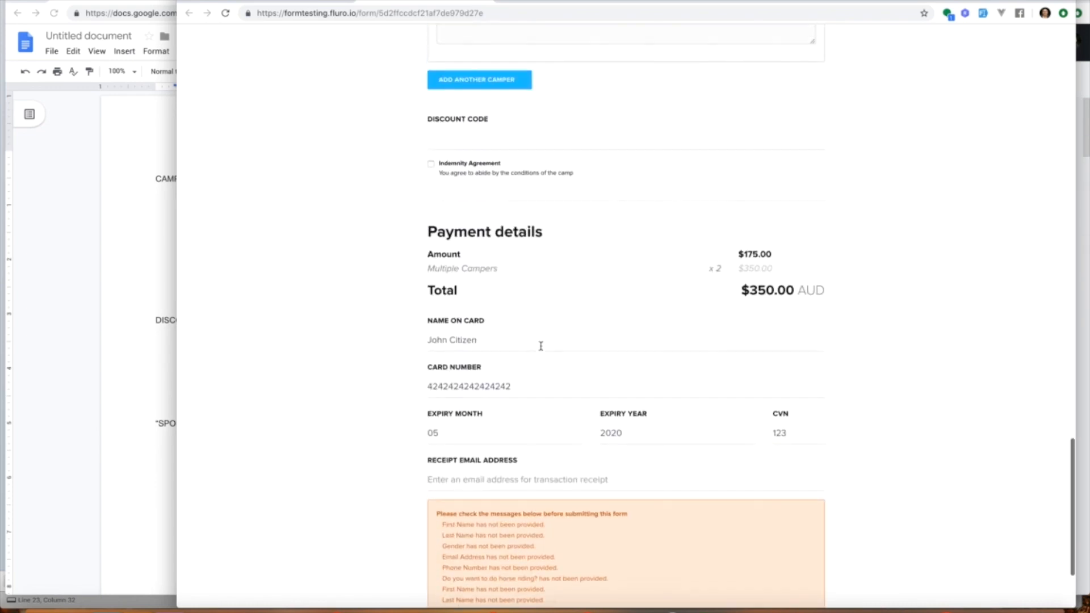
click(481, 85)
scroll(605, 313, down, 10)
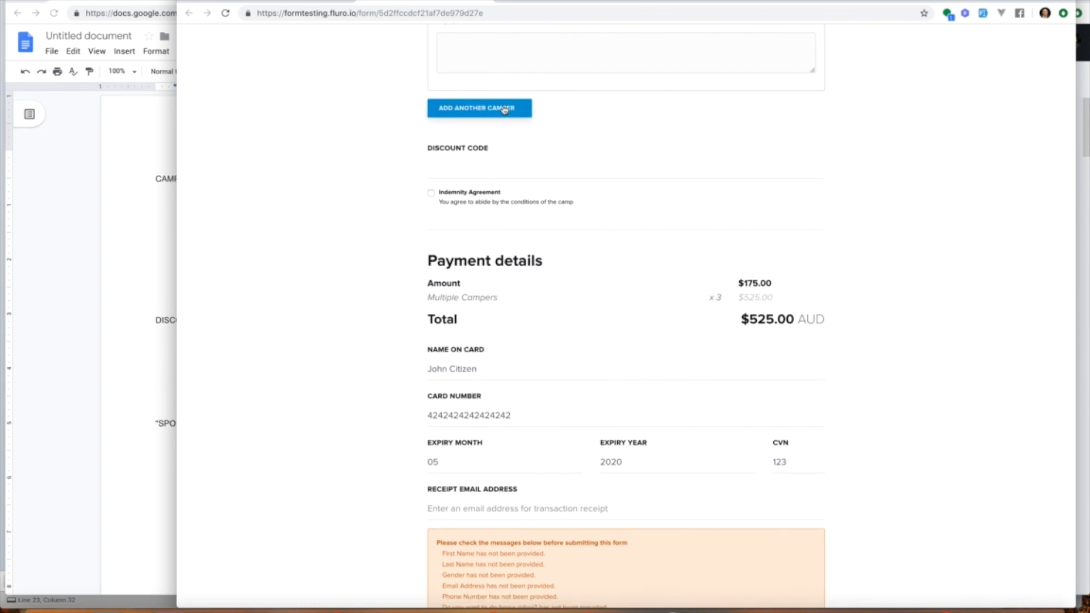
click(504, 110)
scroll(601, 282, down, 10)
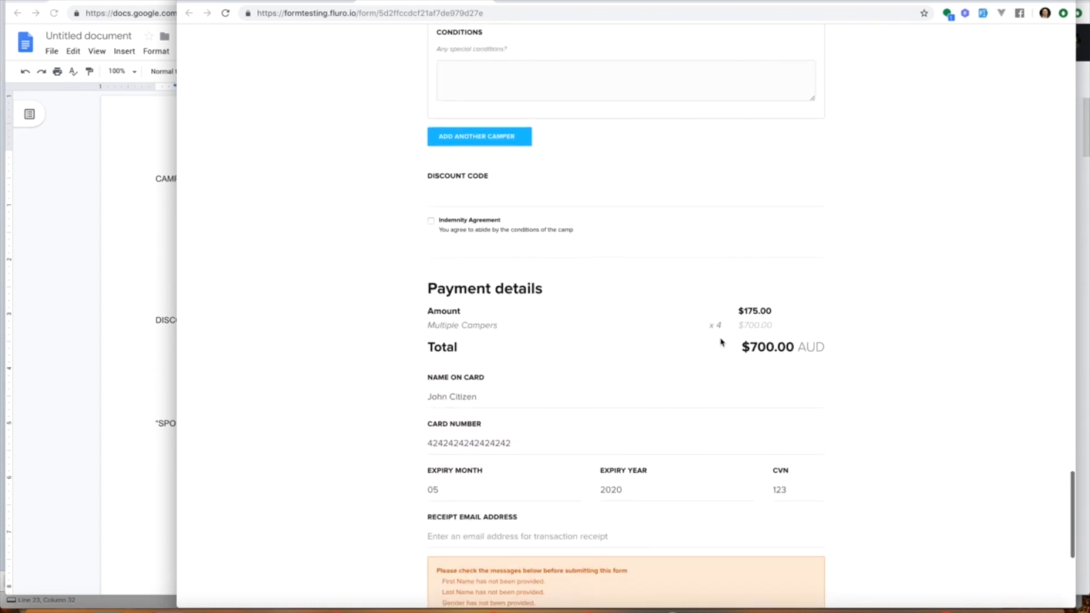
click(503, 137)
scroll(645, 258, down, 10)
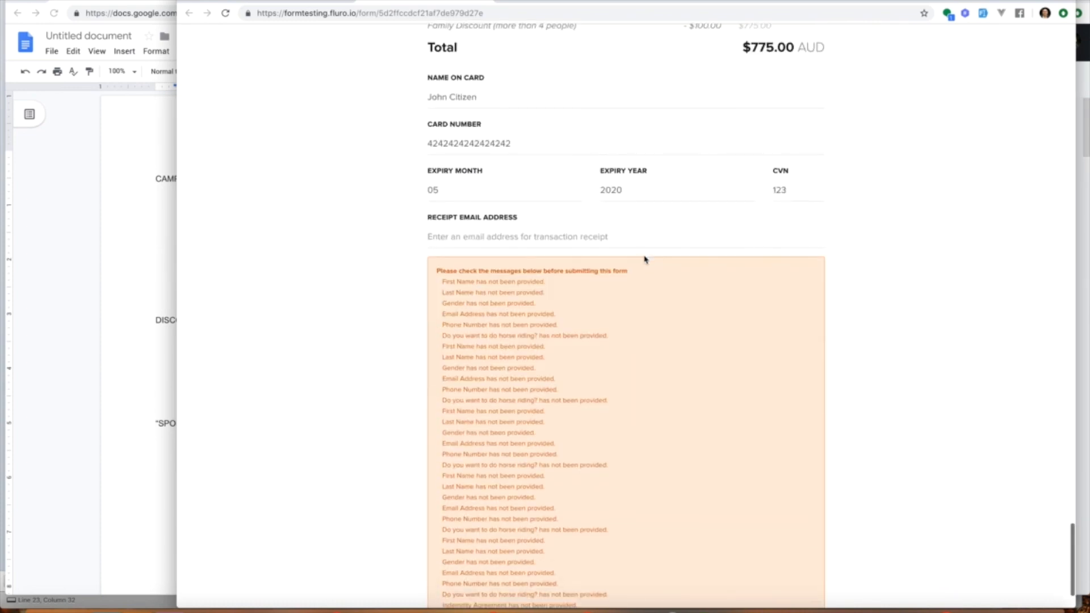
scroll(644, 260, up, 3)
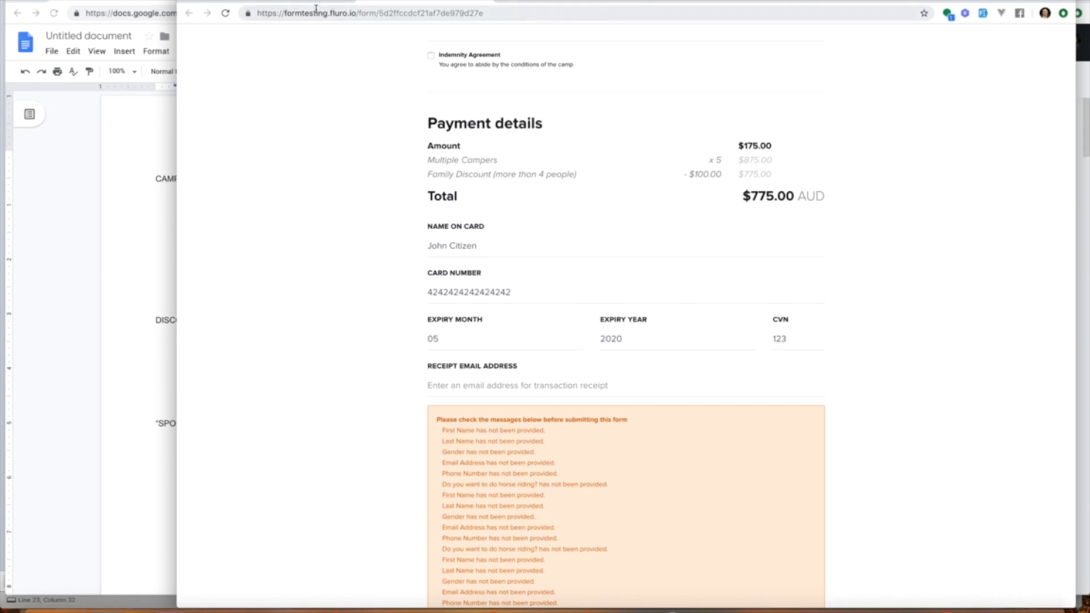
Step: Open the family discount payment modifier for editing and rename it Jeff Discount
click(292, 6)
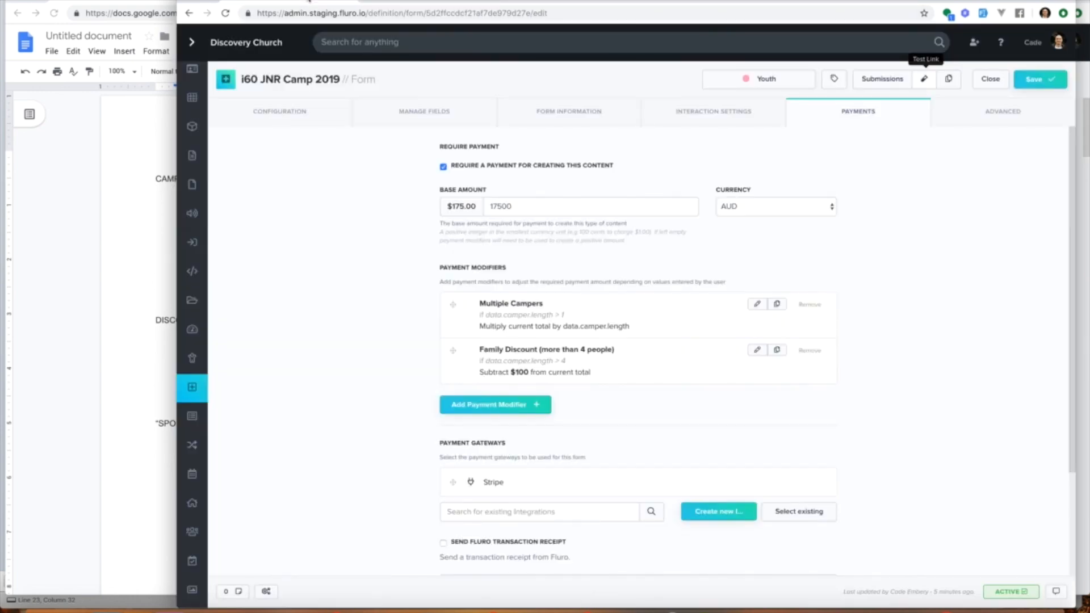
click(756, 350)
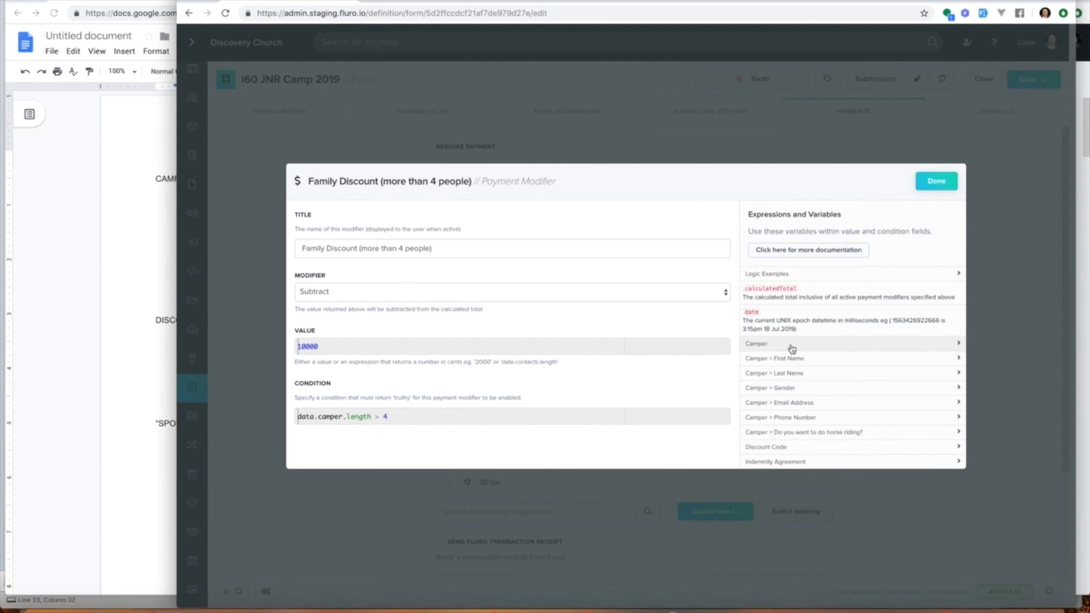
click(411, 293)
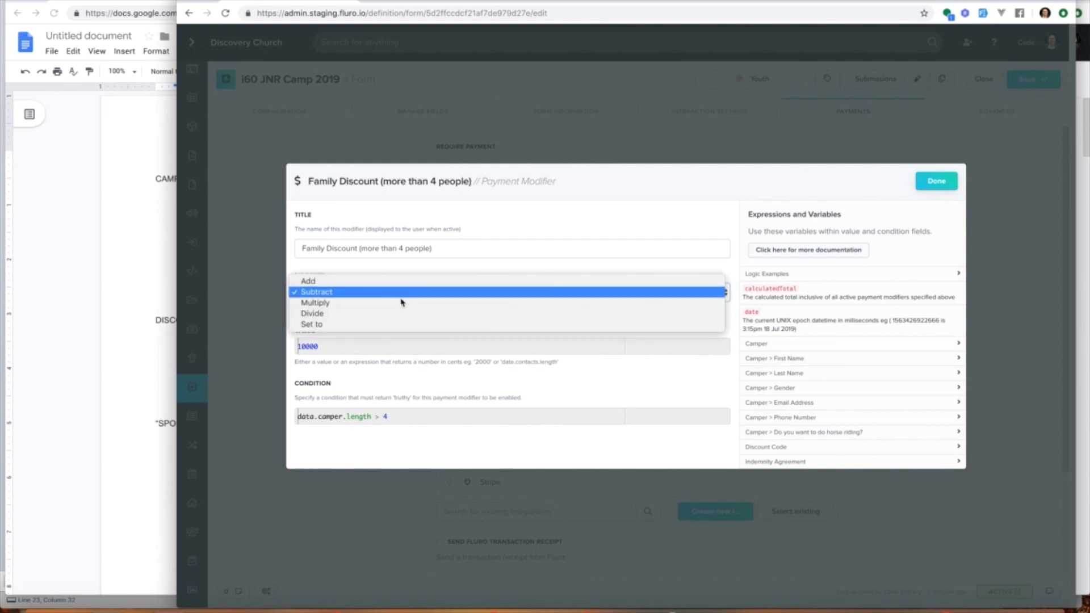
click(387, 324)
triple_click(446, 243)
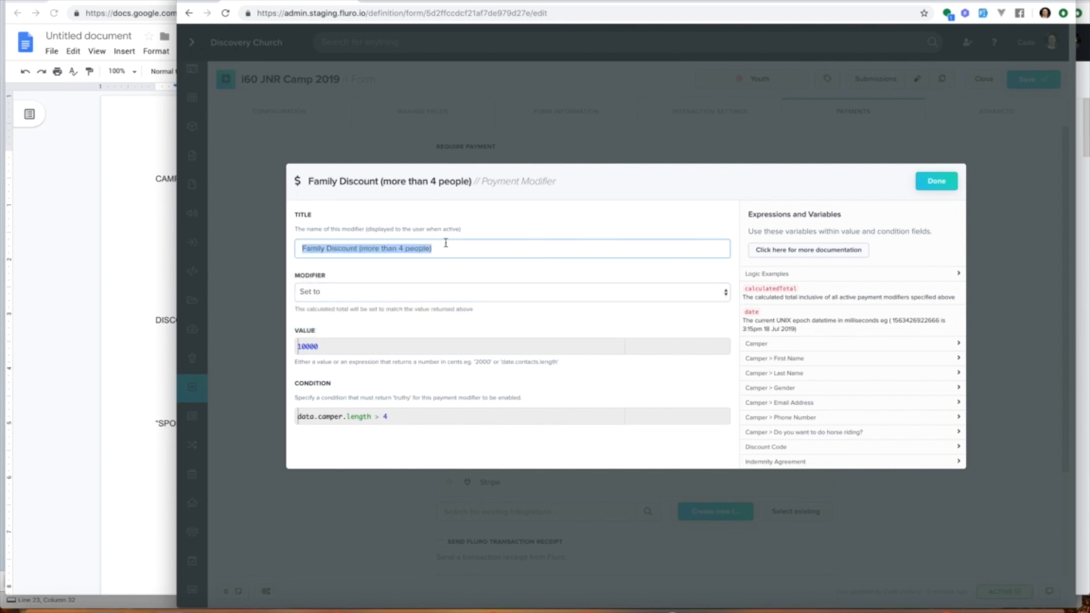
text(Jeff Discount)
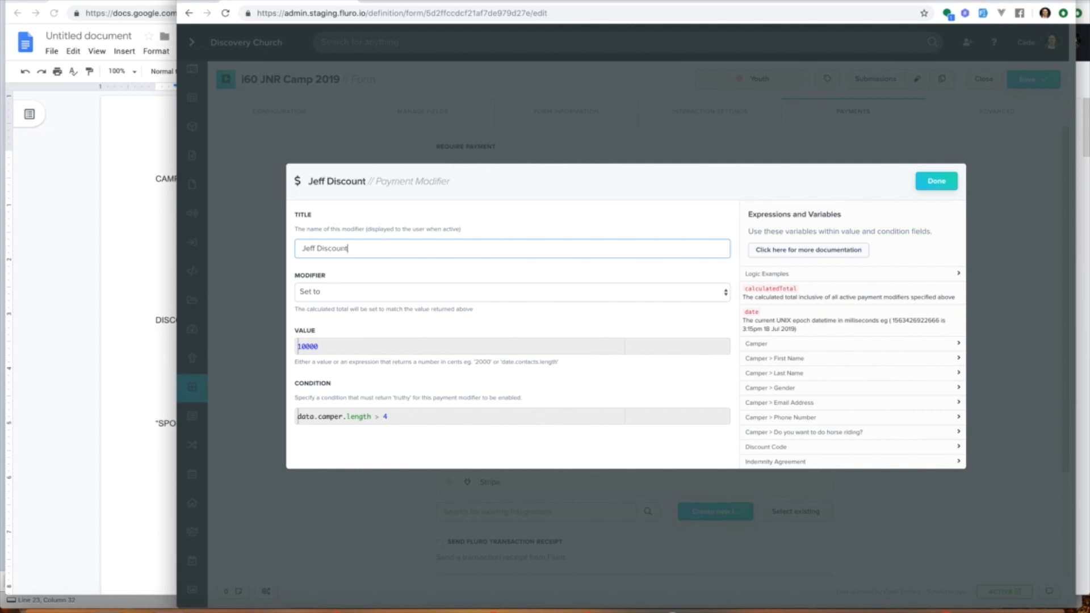
Step: Set the modifier type to Subtract and its value to 50000
double_click(390, 343)
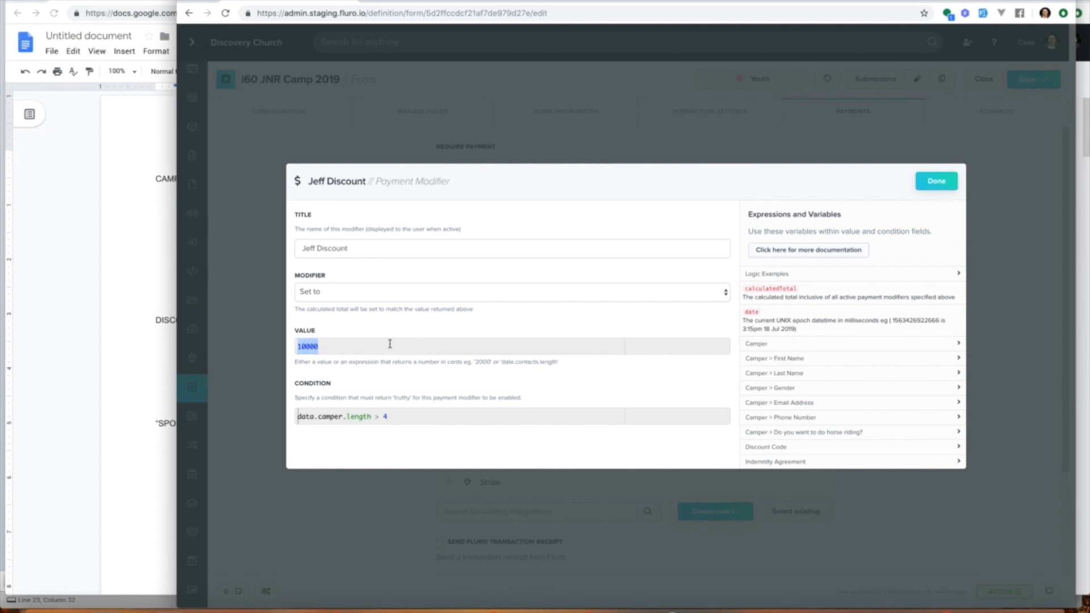
click(349, 292)
click(348, 259)
click(326, 340)
text(5000)
Step: Replace the condition with the Camper > First Name matchInArray expression copied from the variables list
drag(392, 416, 272, 411)
key(BackSpace)
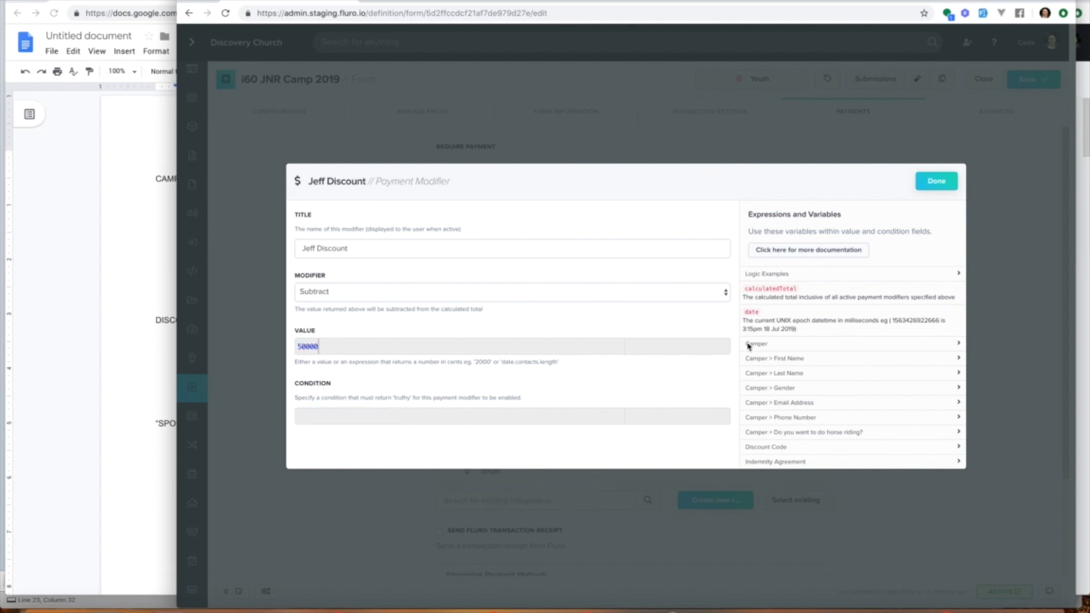
click(790, 358)
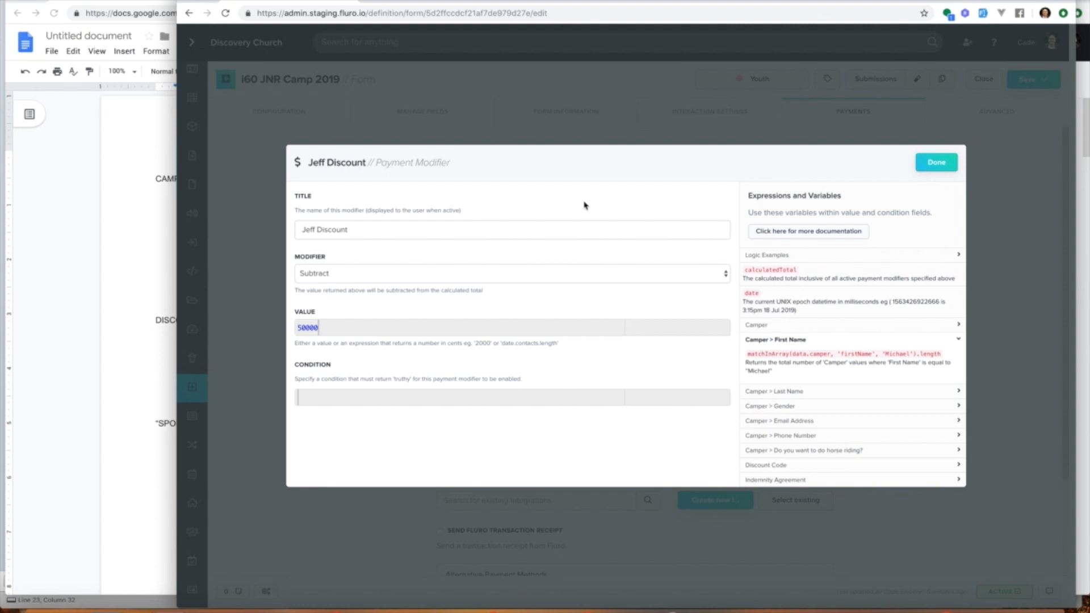
click(772, 325)
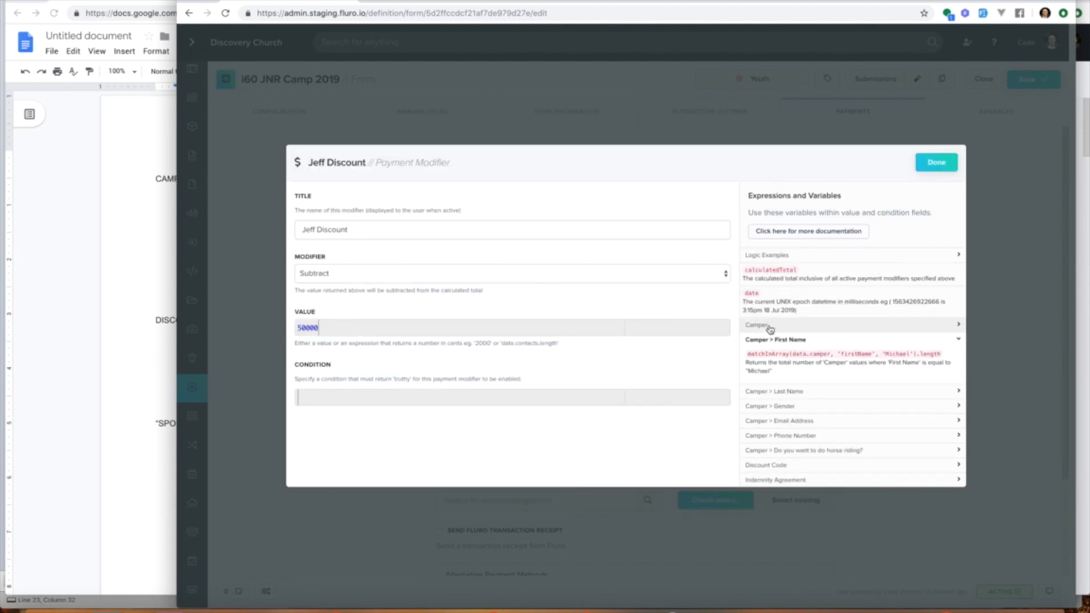
click(782, 288)
drag(748, 354, 943, 358)
key(ctrl+c)
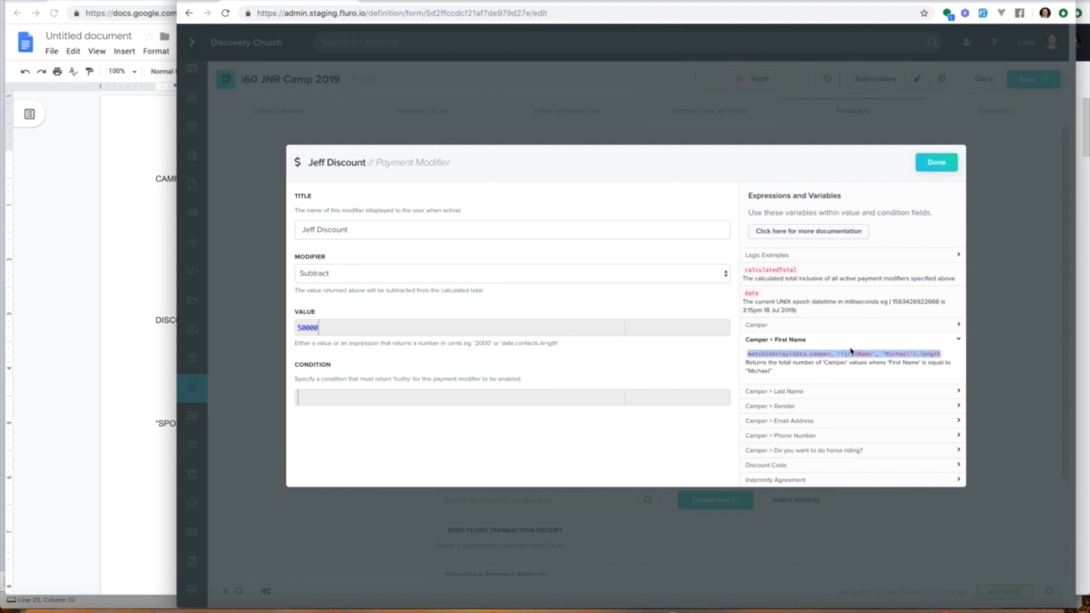
click(437, 399)
key(ctrl+v)
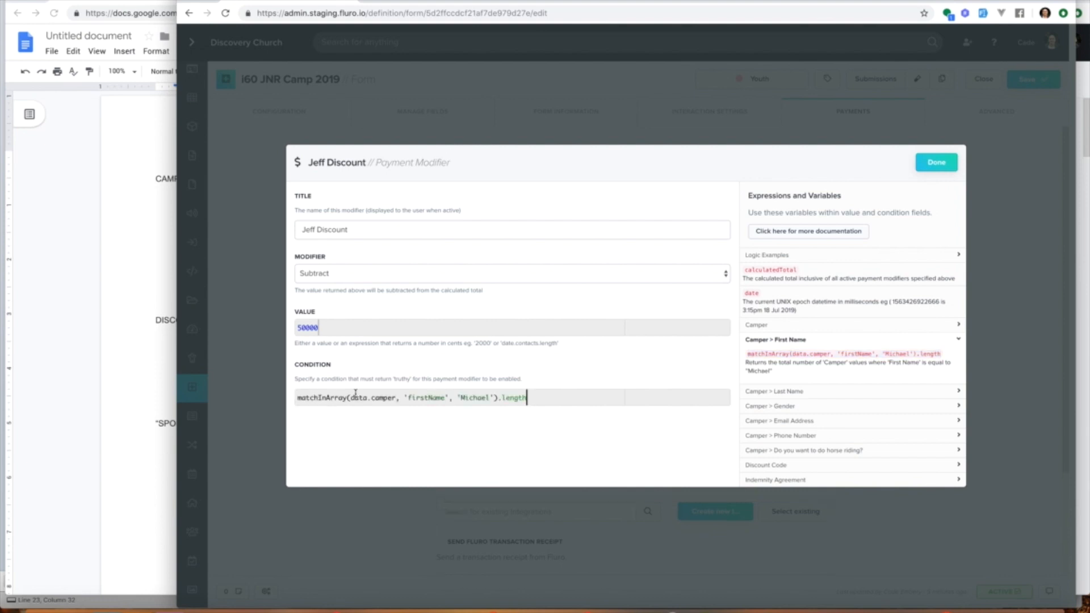
Step: Change the matched name in the condition from Michael to jeff, close the modifier and save the form
drag(351, 398, 500, 397)
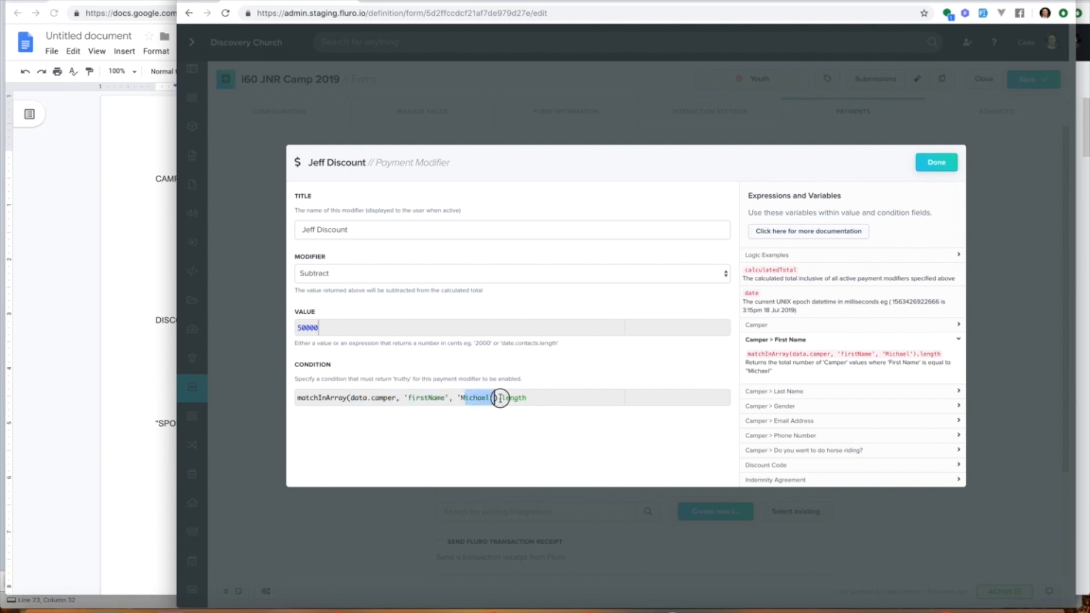
key(BackSpace)
text(jeff)
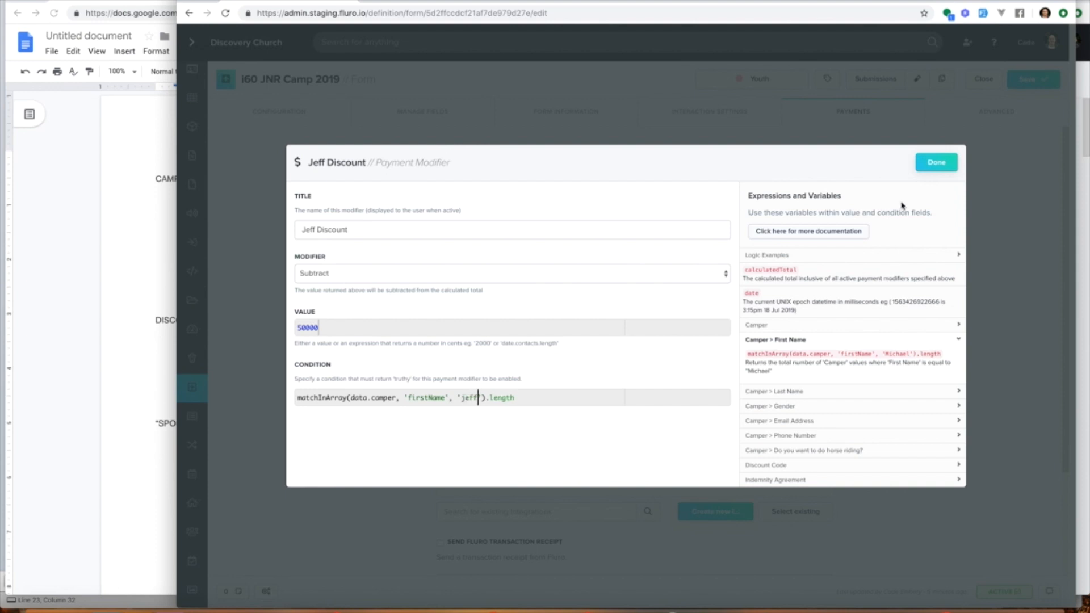
drag(486, 397, 273, 395)
drag(490, 397, 562, 396)
click(934, 165)
click(1035, 79)
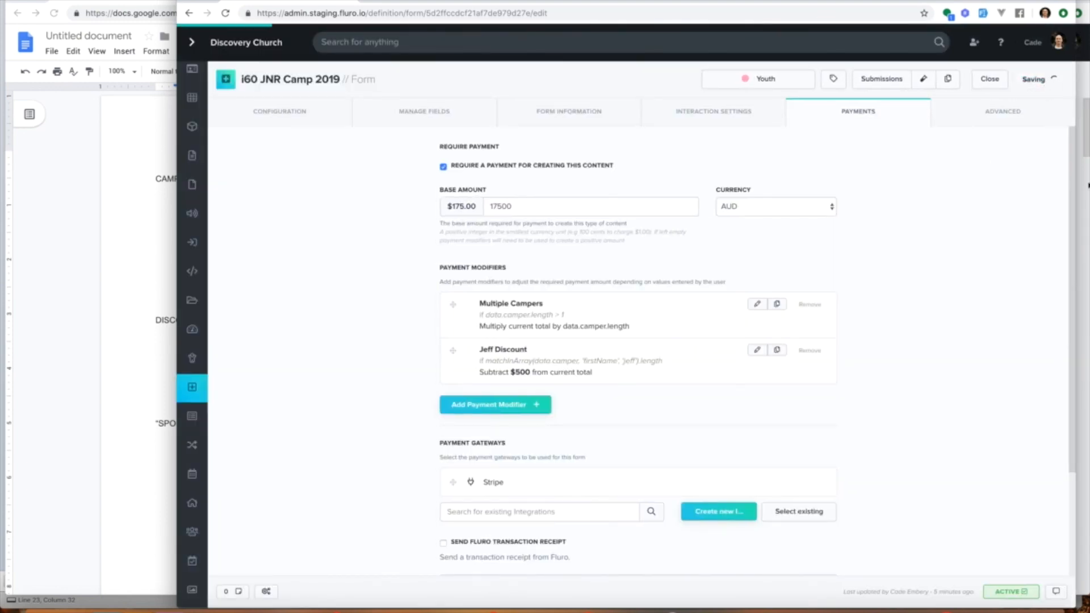
Step: Reload the test form, enter jeff as the first camper's first name and check the payment total
click(436, 3)
click(227, 13)
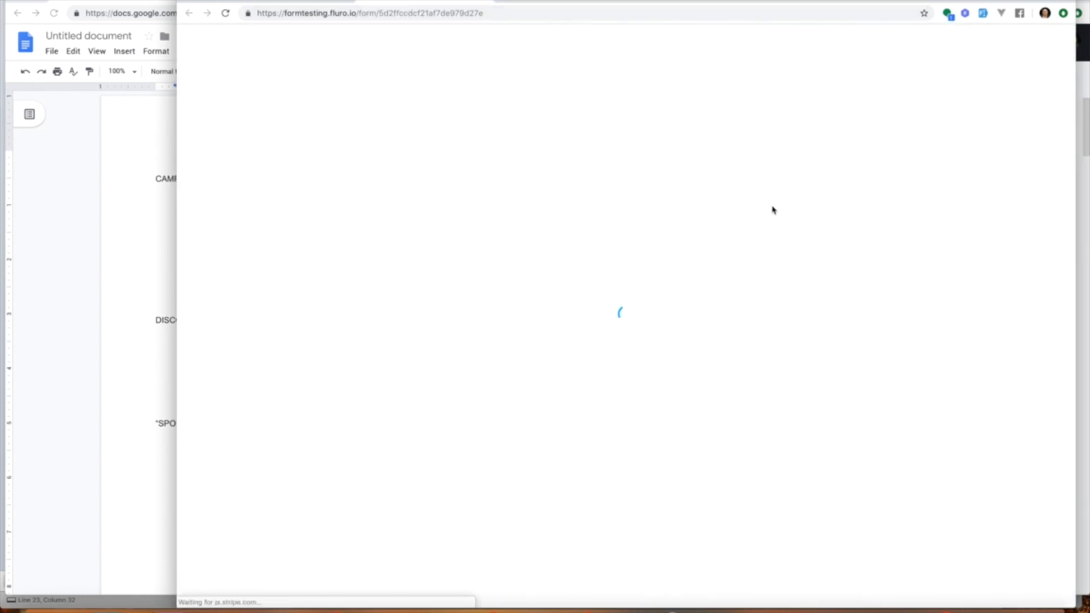
scroll(785, 285, down, 10)
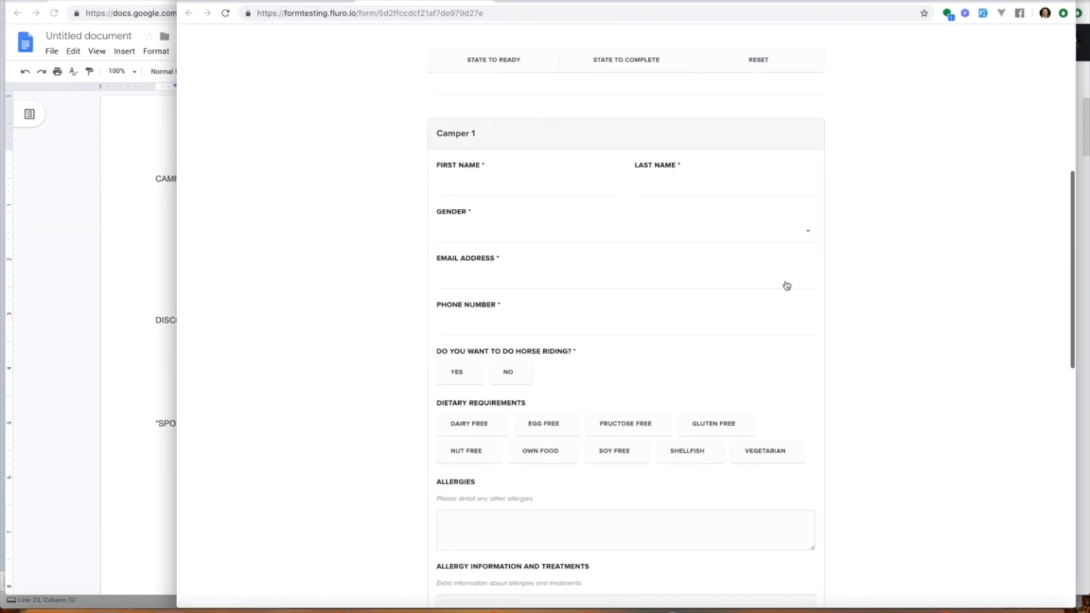
scroll(786, 285, down, 3)
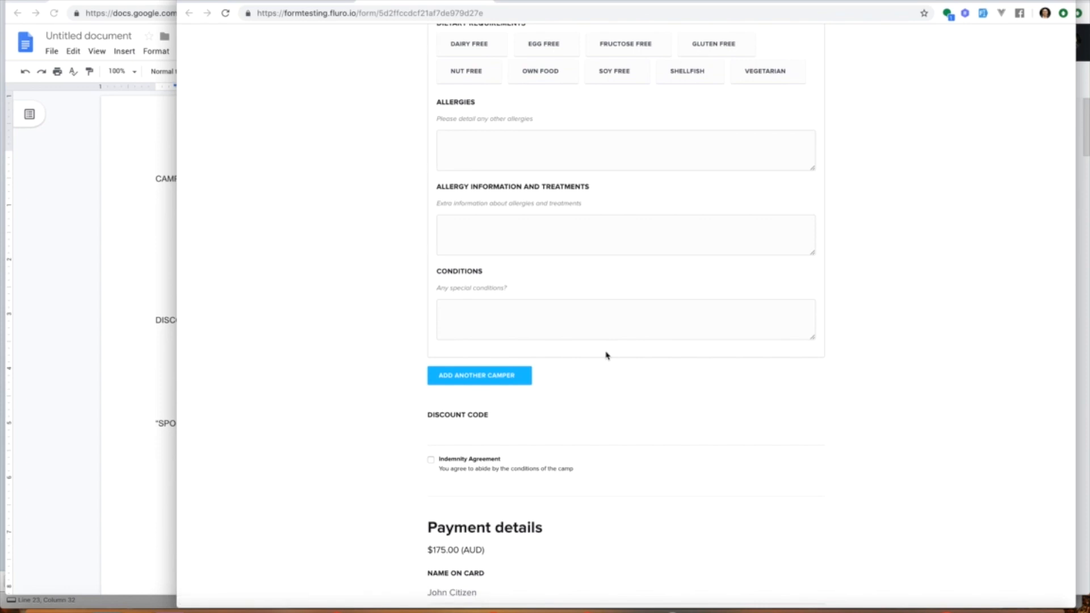
scroll(563, 489, up, 8)
click(525, 245)
text(jeff)
click(348, 248)
scroll(349, 250, down, 9)
scroll(348, 249, down, 2)
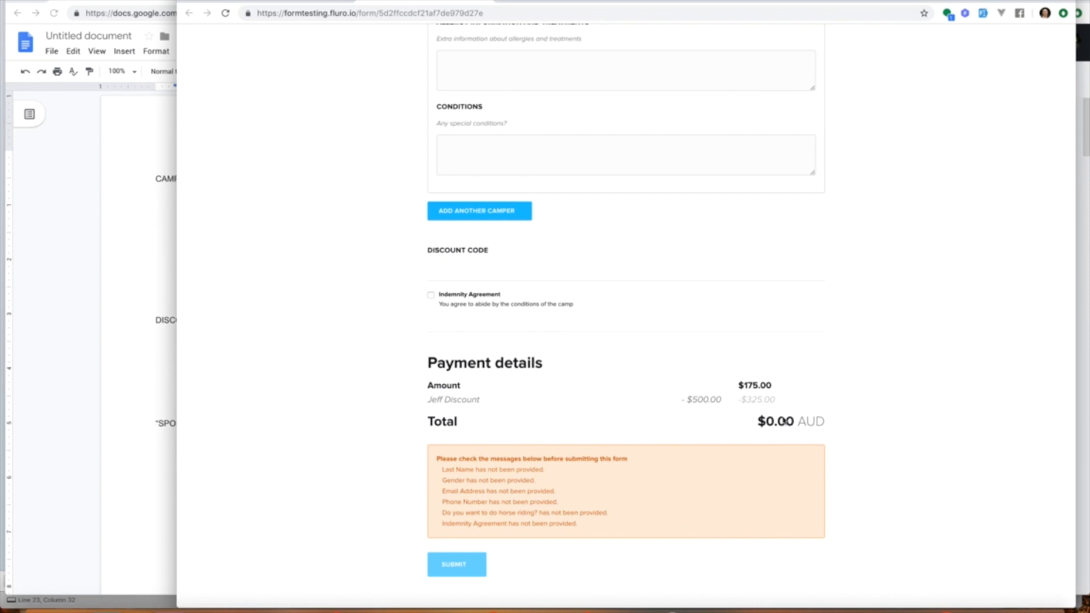
scroll(794, 412, up, 2)
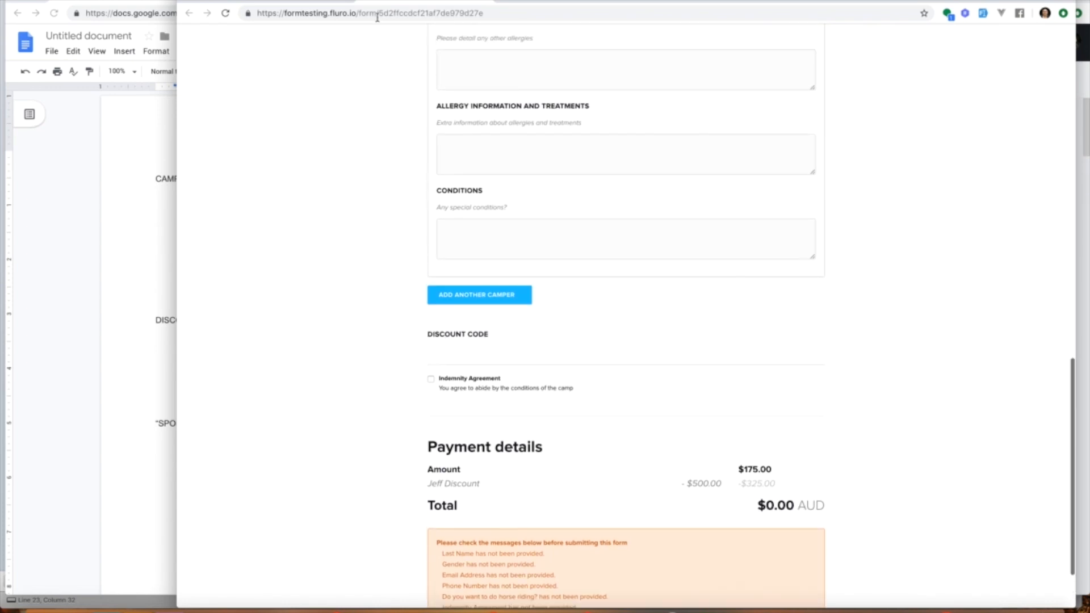
Step: Remove the Jeff Discount modifier and add a new payment modifier titled Discount Code
click(306, 1)
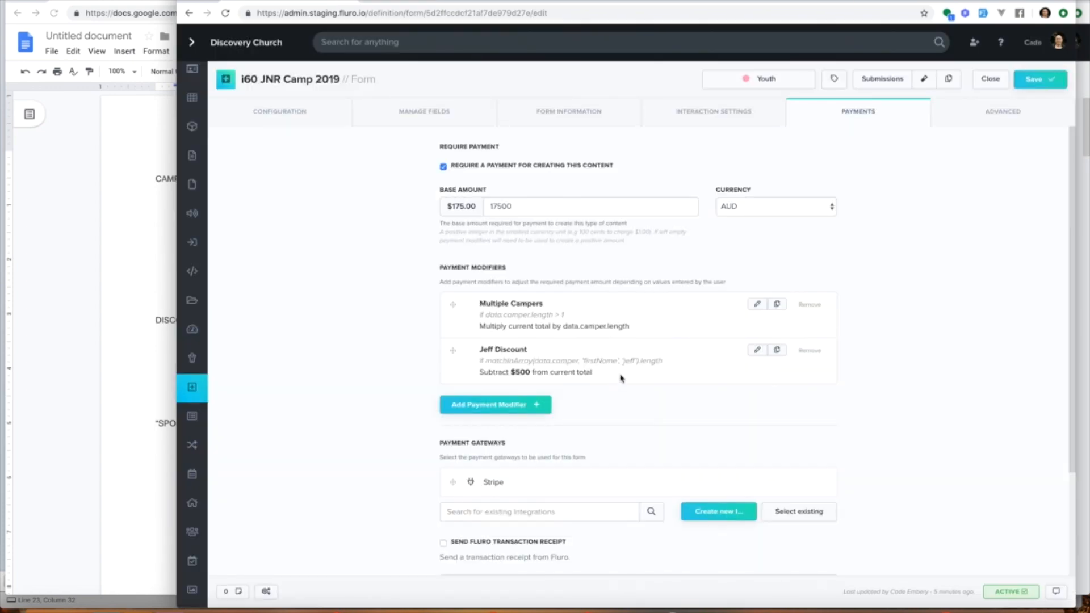
click(810, 350)
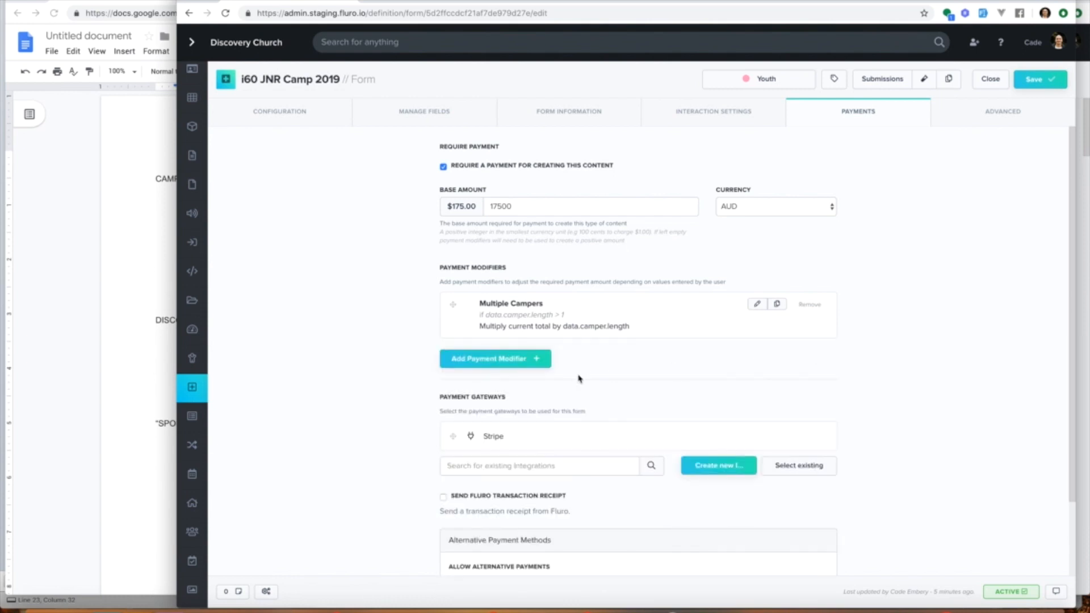
click(525, 364)
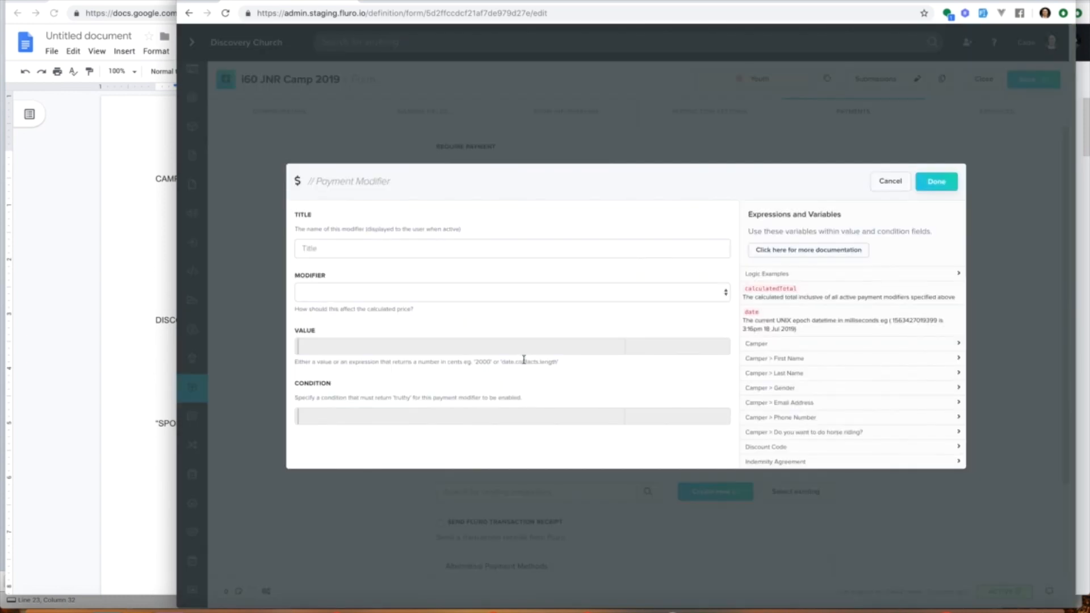
click(421, 248)
text(Disco)
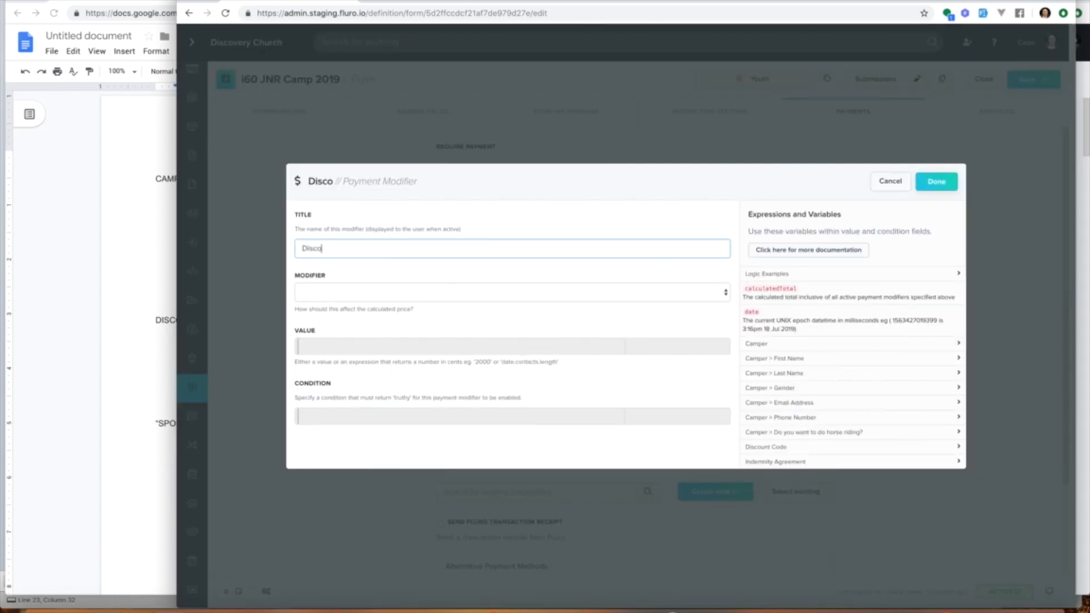
text(unt Code)
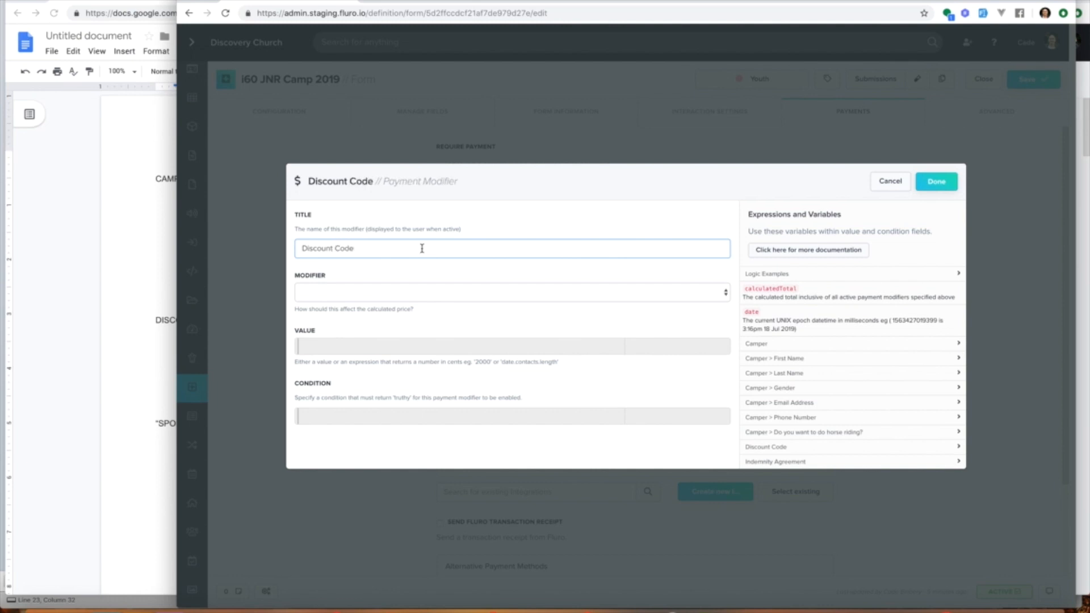
Step: Set the new modifier's type to Set to with a value of 0
click(348, 295)
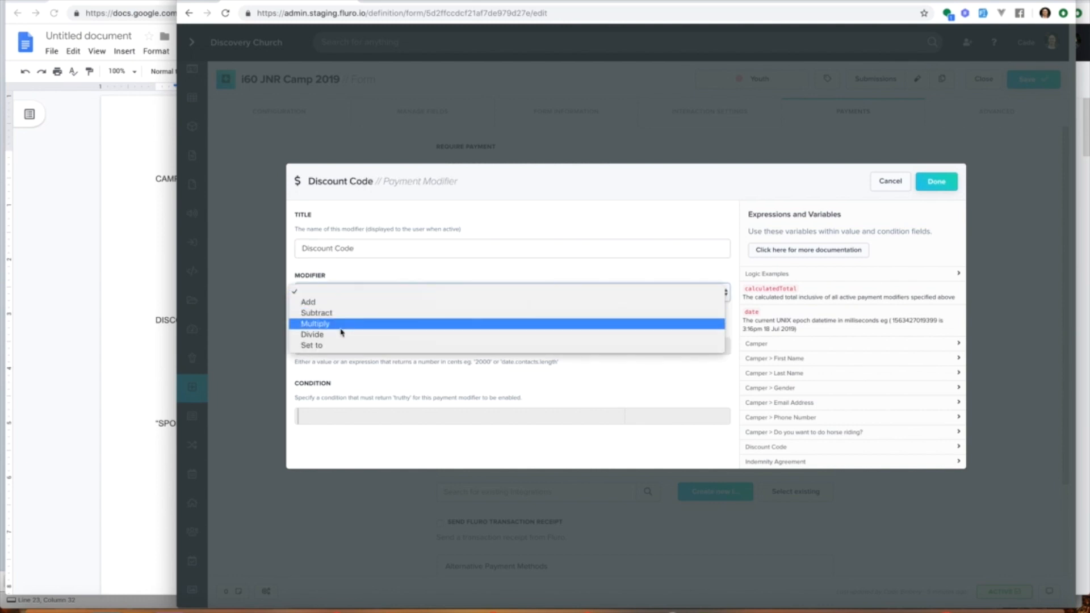
click(335, 346)
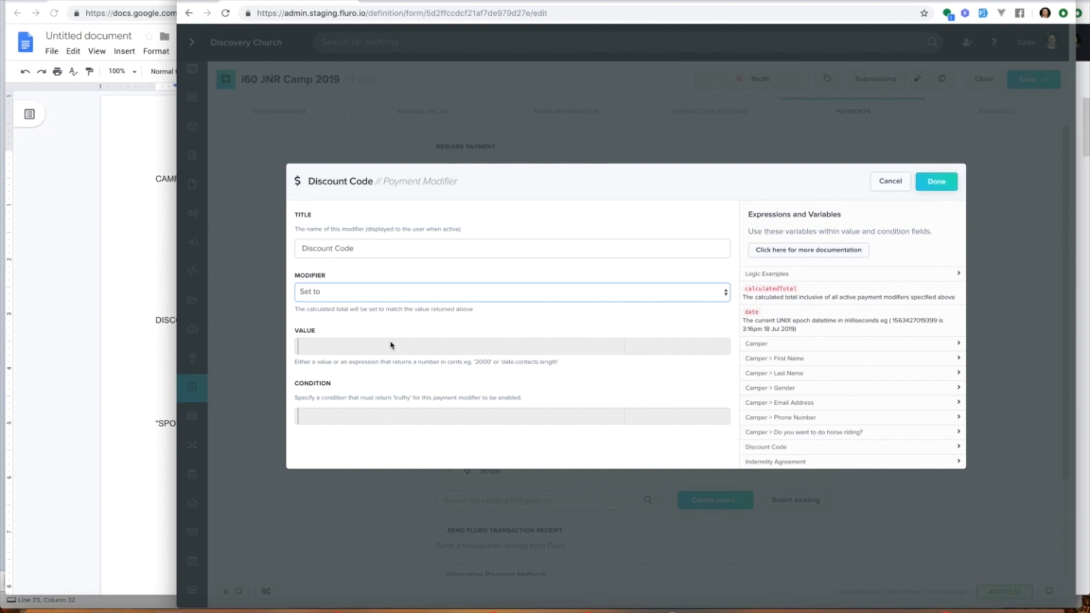
text(0)
Step: Copy the Discount Code equality expression from the variables list into the condition
click(423, 415)
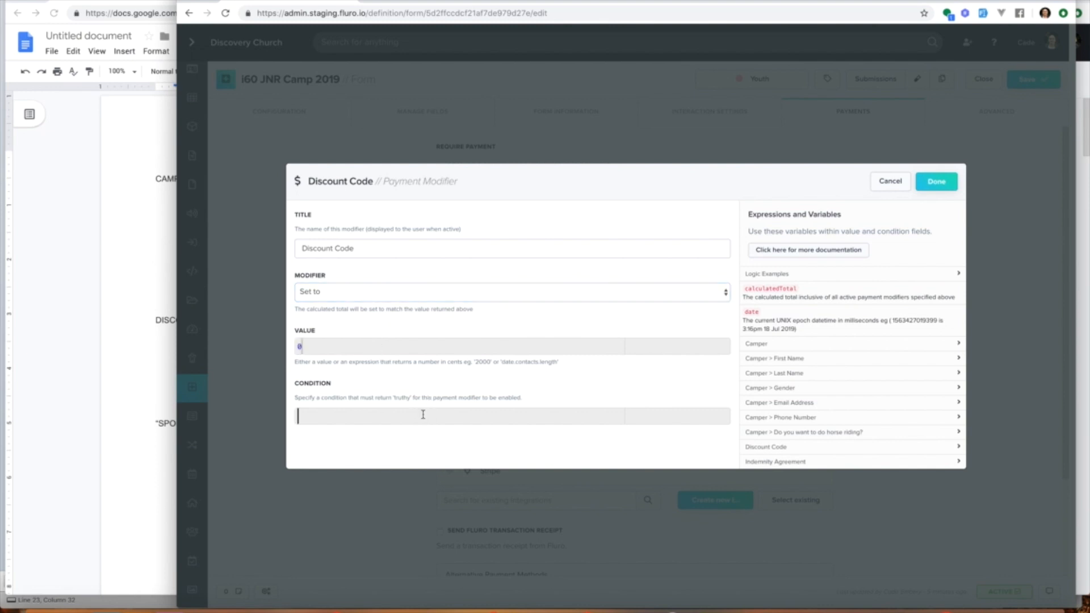
click(774, 447)
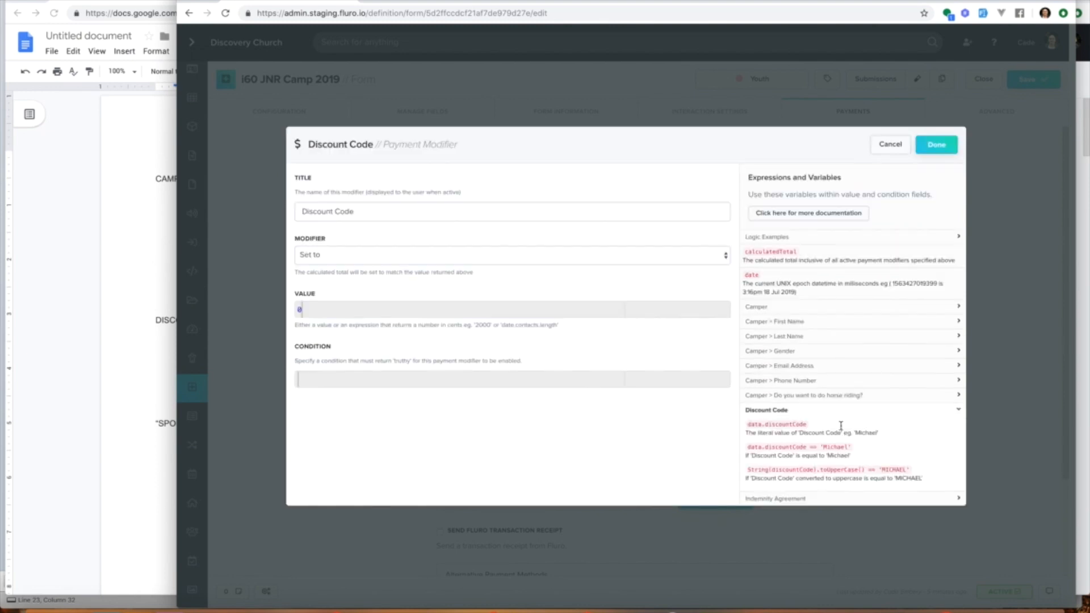
drag(747, 447, 851, 447)
key(ctrl+c)
click(584, 377)
key(ctrl+v)
Step: Replace Michael in the condition with the code DISCO-A
double_click(403, 382)
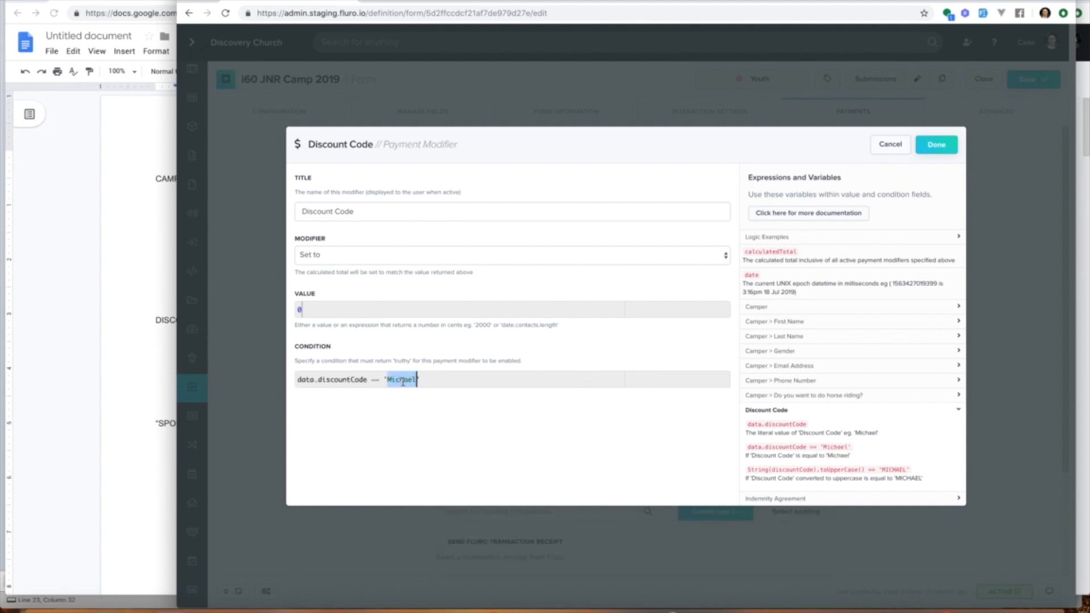
text(DSCO)
text(-A)
click(392, 381)
text(I)
Step: Append a lowercase 'disco-A' code to the condition and remove the hyphens from both codes
click(449, 379)
text(disco)
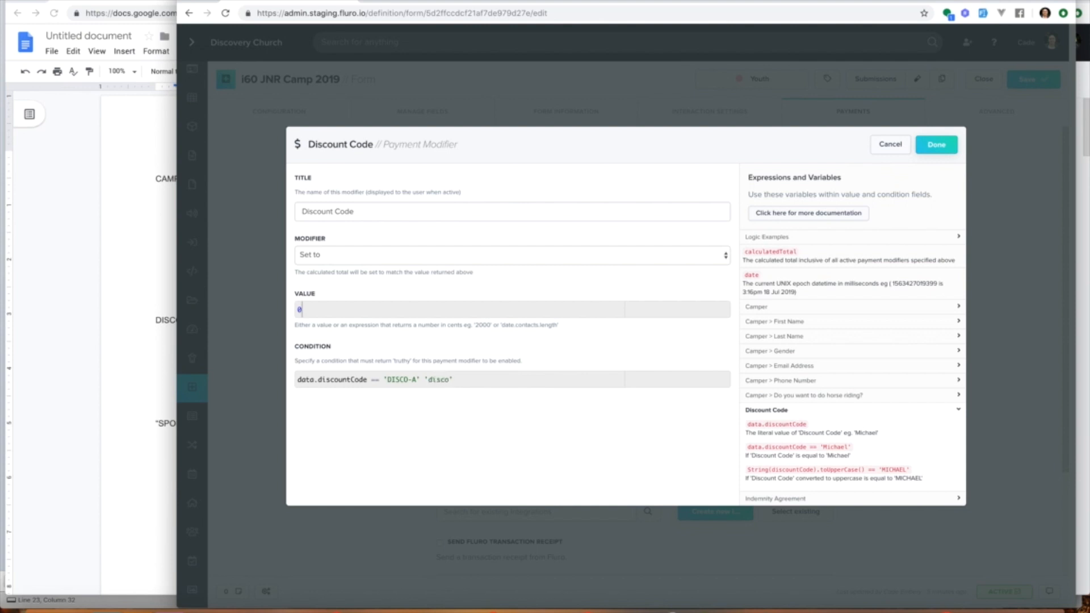
text(-A)
click(412, 379)
key(BackSpace)
click(449, 380)
key(BackSpace)
click(384, 379)
text(()
click(420, 379)
text())
key(super+z)
key(super+z)
Step: Wrap data.discountCode in parentheses and append .toLowerCase() to it in the condition
click(367, 380)
text())
click(297, 379)
text(()
click(375, 380)
text(.toLowerCase())
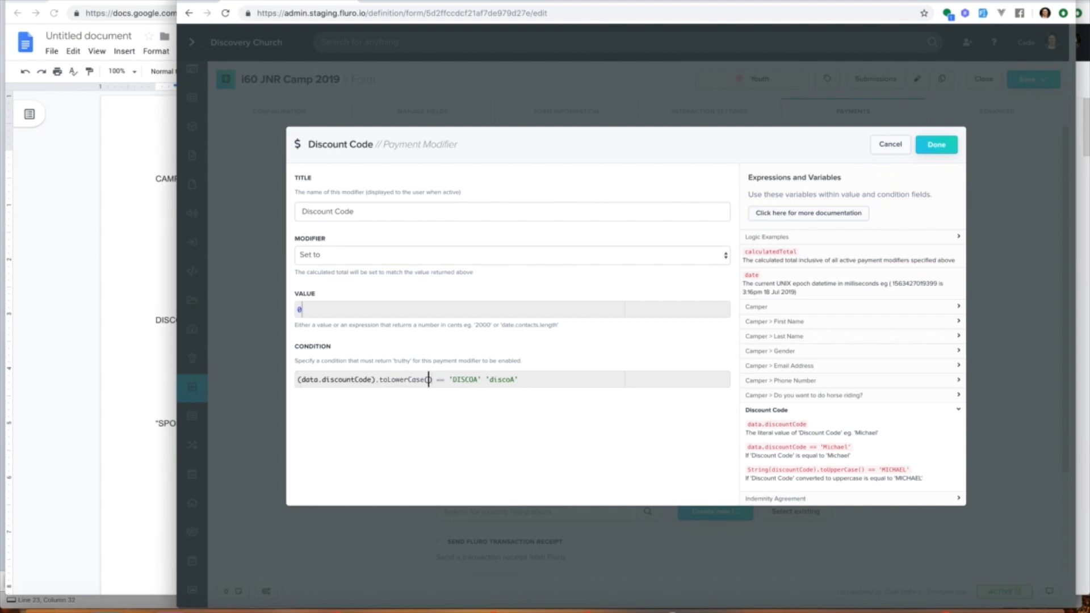
Step: Change toLowerCase to toUpperCase and delete the lowercase 'discoA' code from the condition
drag(386, 379, 417, 379)
text(Upper)
drag(483, 379, 544, 381)
key(BackSpace)
click(462, 379)
drag(448, 377, 492, 377)
click(492, 378)
Step: Set the discount modifier to Multiply with a value of .5
click(338, 257)
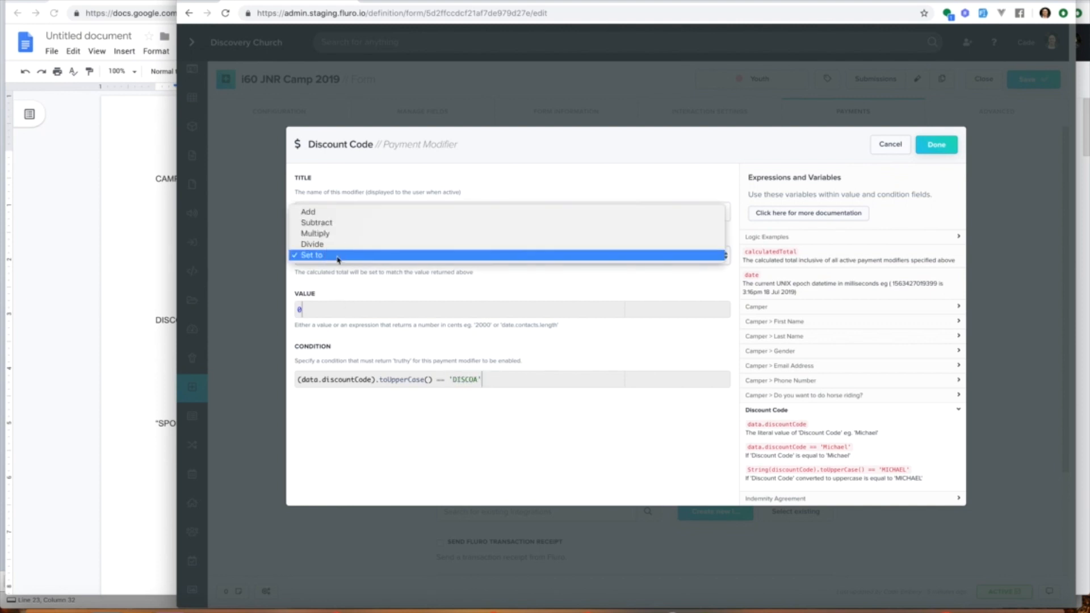
click(339, 223)
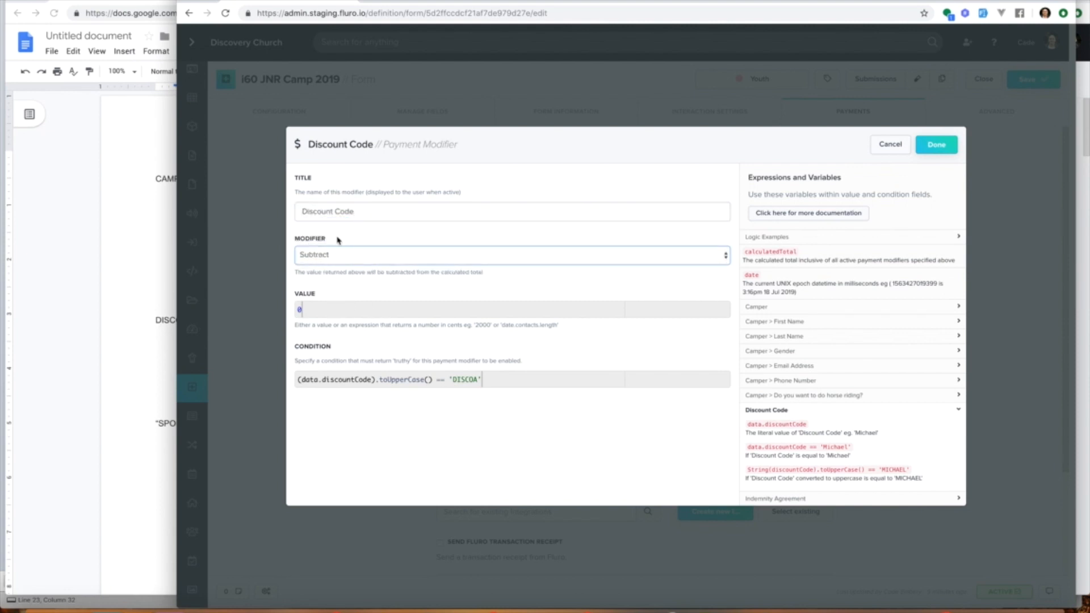
click(365, 264)
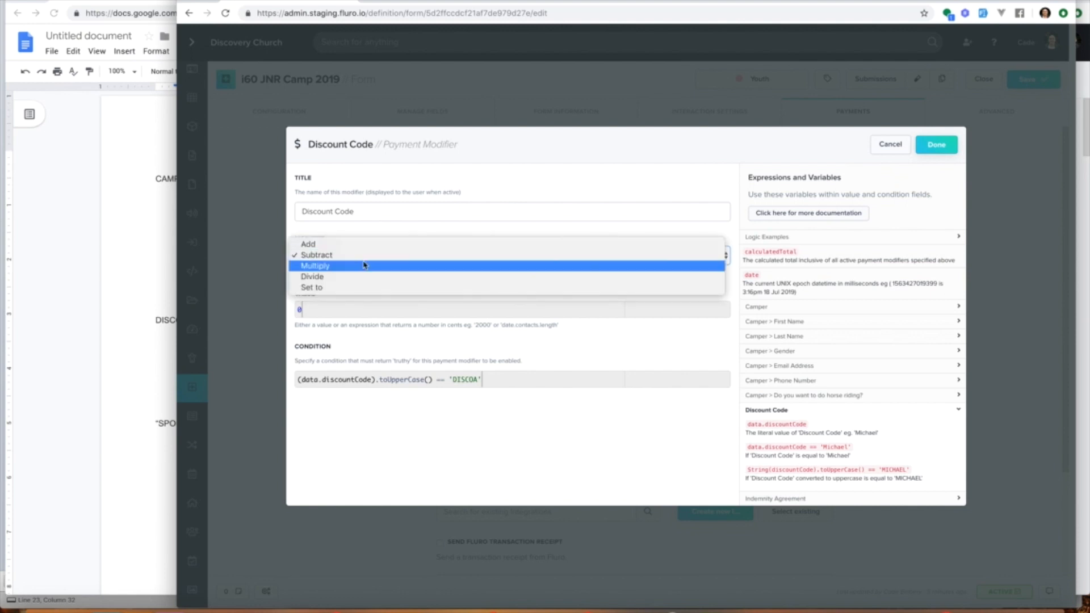
click(361, 266)
click(335, 256)
click(334, 265)
double_click(327, 310)
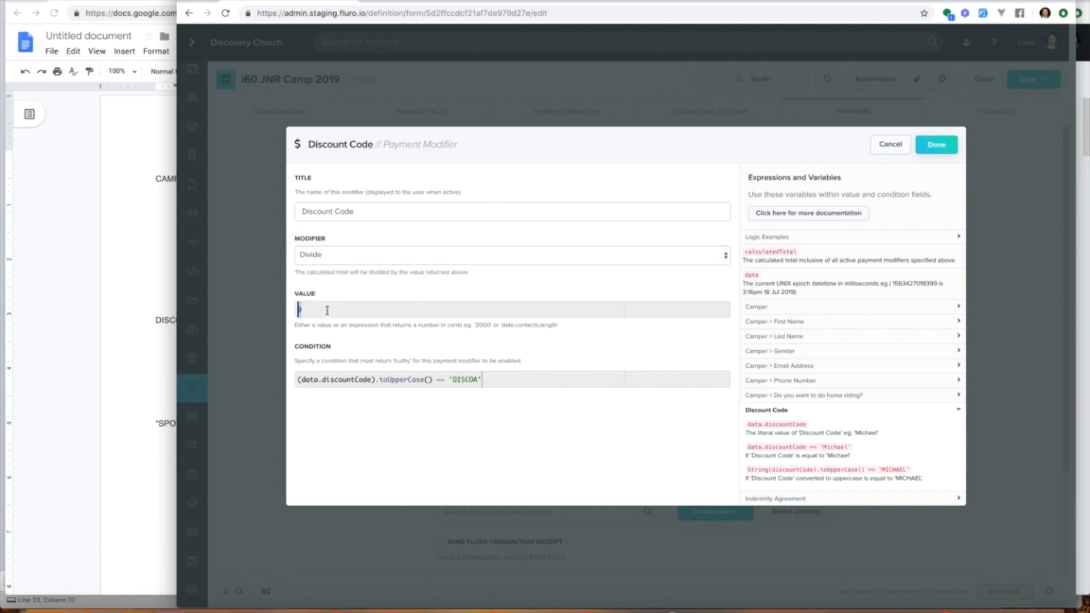
click(338, 257)
click(335, 243)
text(.5)
Step: Retitle the modifier 'Half Price - Discount Code' and change the condition's code to DISCOHALF
click(301, 211)
text(Half Price -)
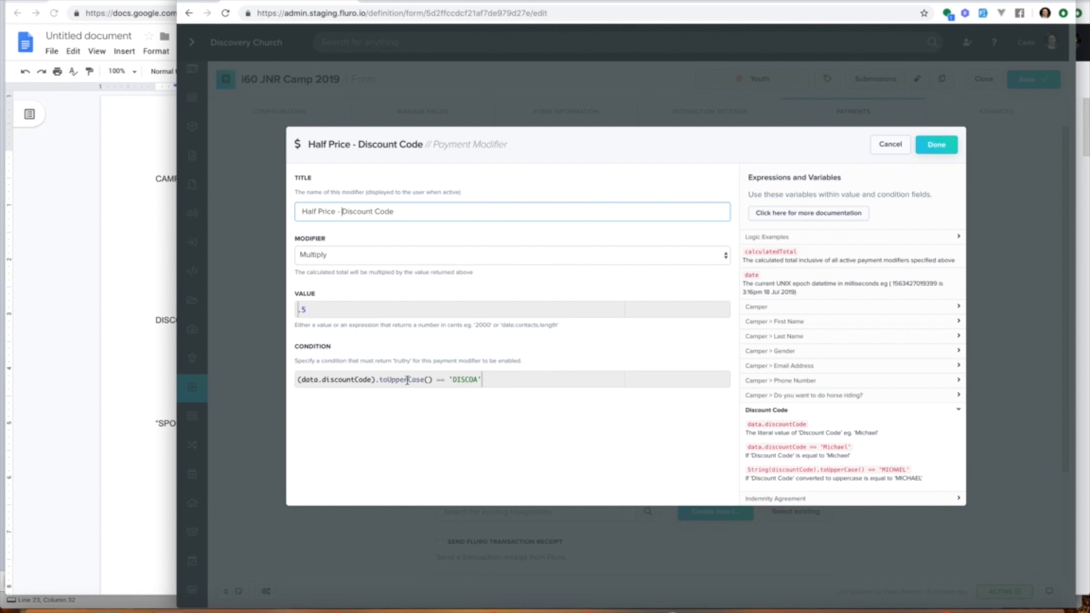
drag(455, 379, 481, 380)
key(BackSpace)
text(ISCO)
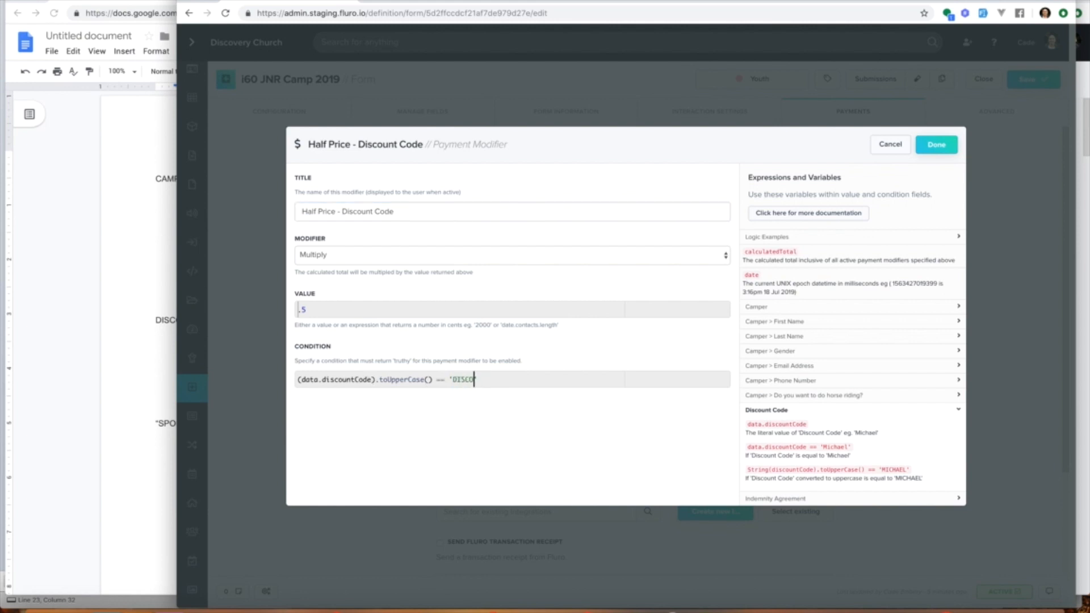
text(HALF)
Step: Change the modifier to Divide with a value of 2, close the dialog and save the form
double_click(329, 309)
key(BackSpace)
click(335, 255)
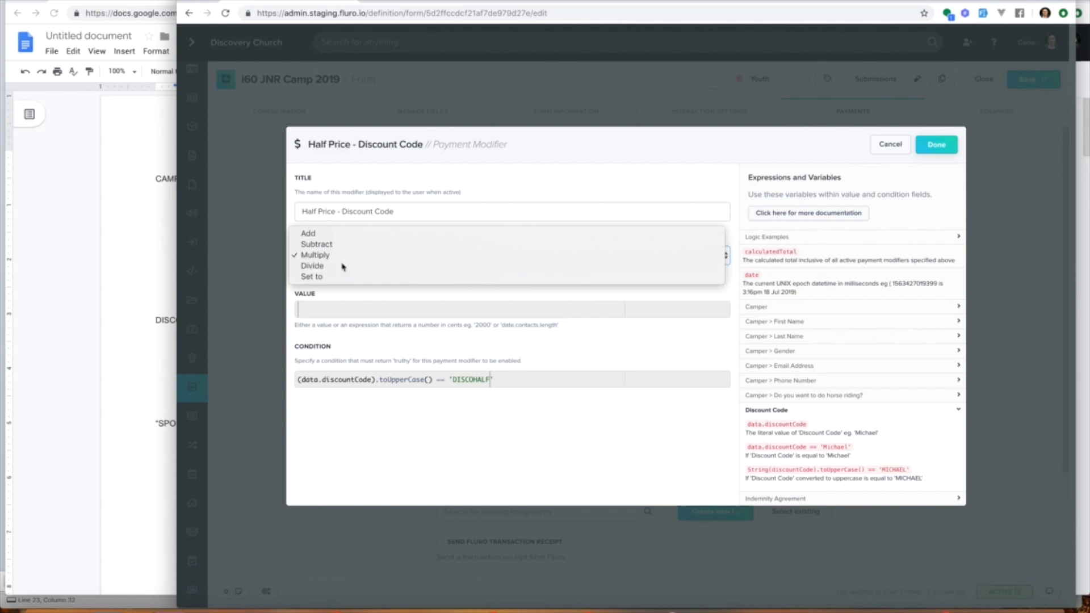
click(348, 265)
click(332, 309)
text(2)
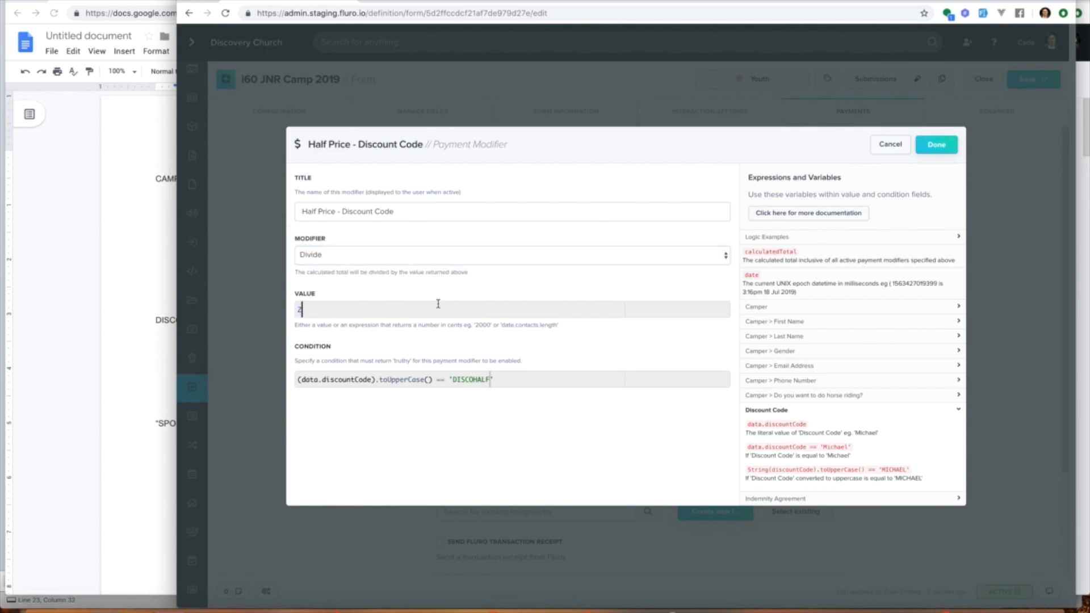
click(937, 145)
double_click(647, 360)
key(ctrl+c)
click(1050, 83)
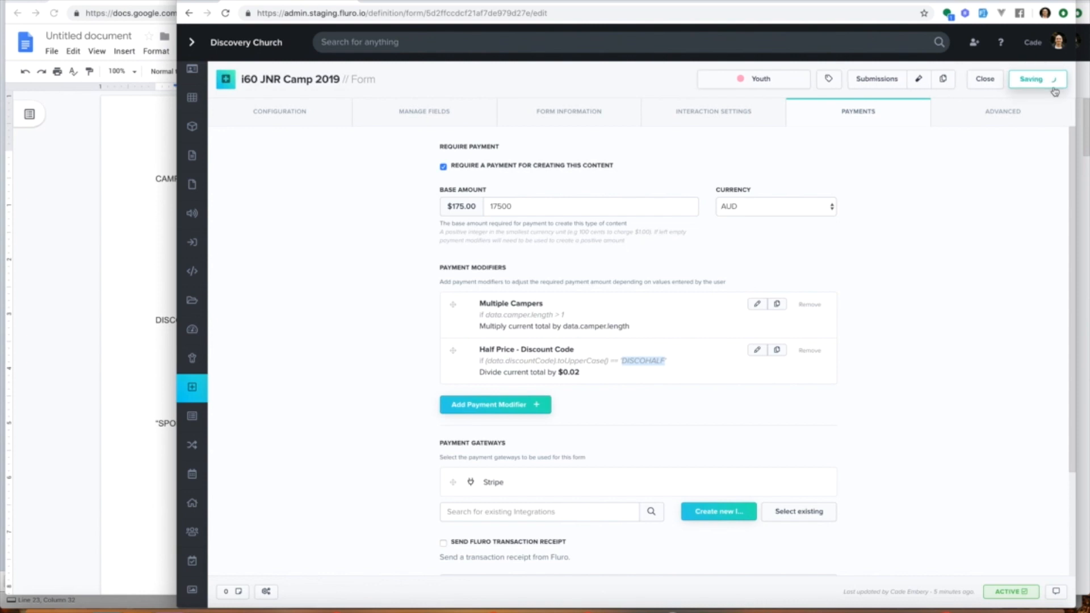
Step: Reload the live form and paste DISCOHALF into its discount code field to test the price
click(422, 1)
click(225, 13)
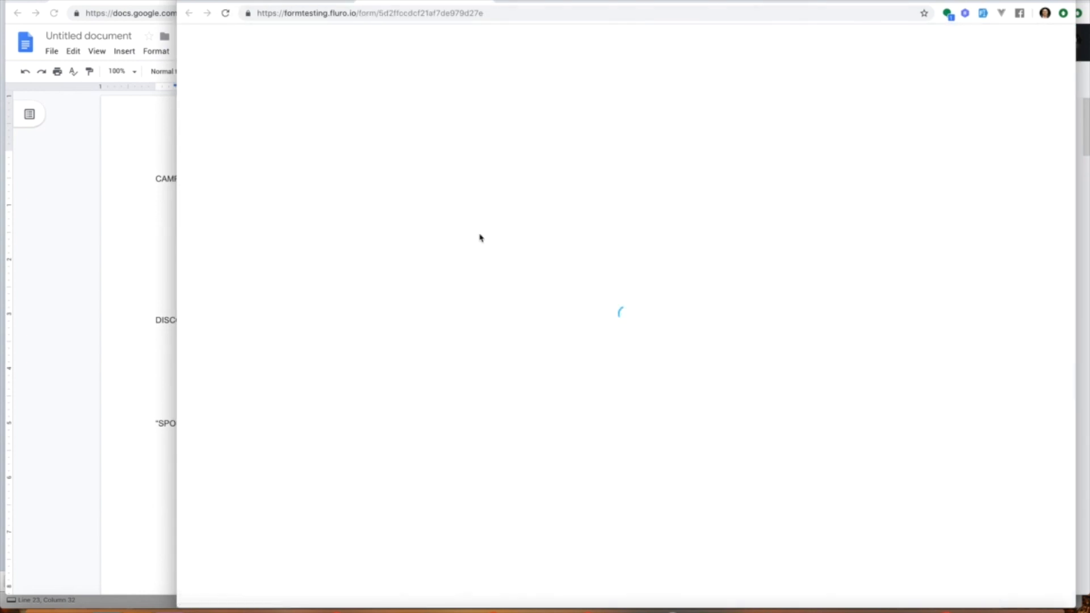
scroll(679, 201, down, 20)
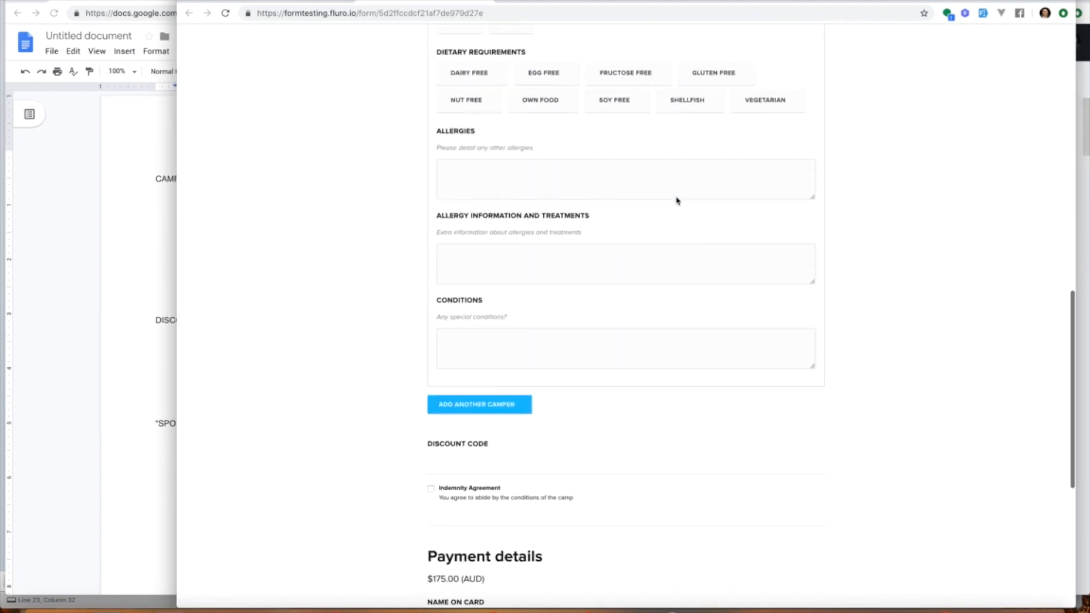
click(467, 116)
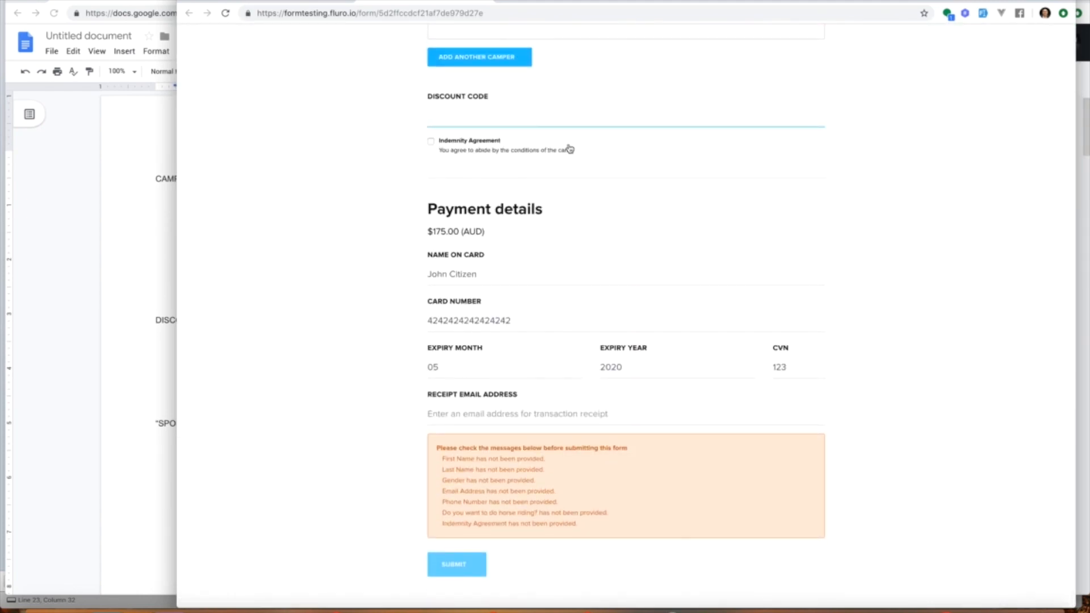
key(ctrl+v)
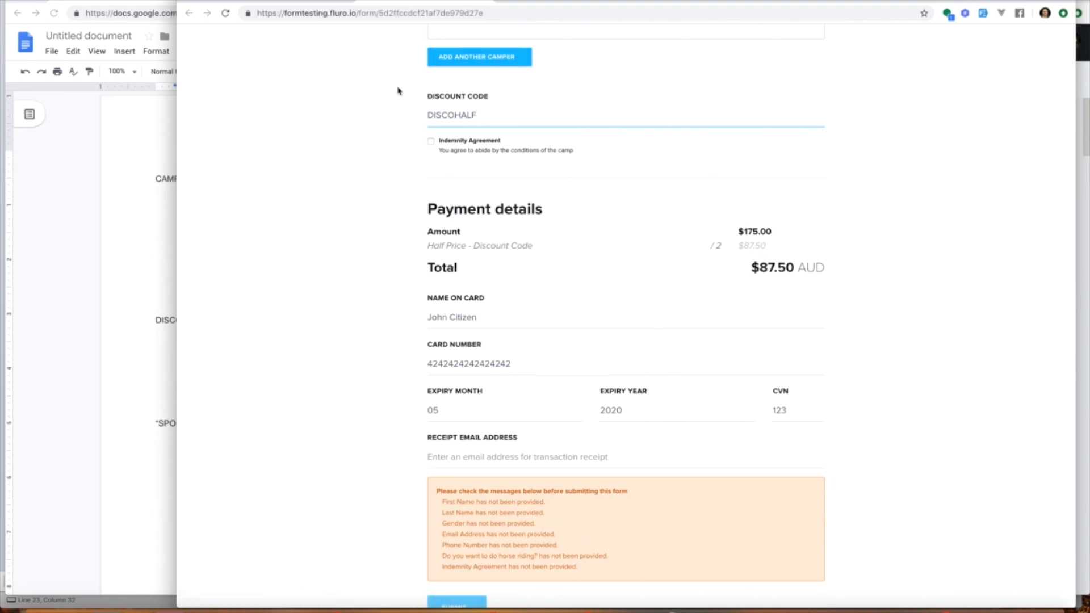
click(317, 3)
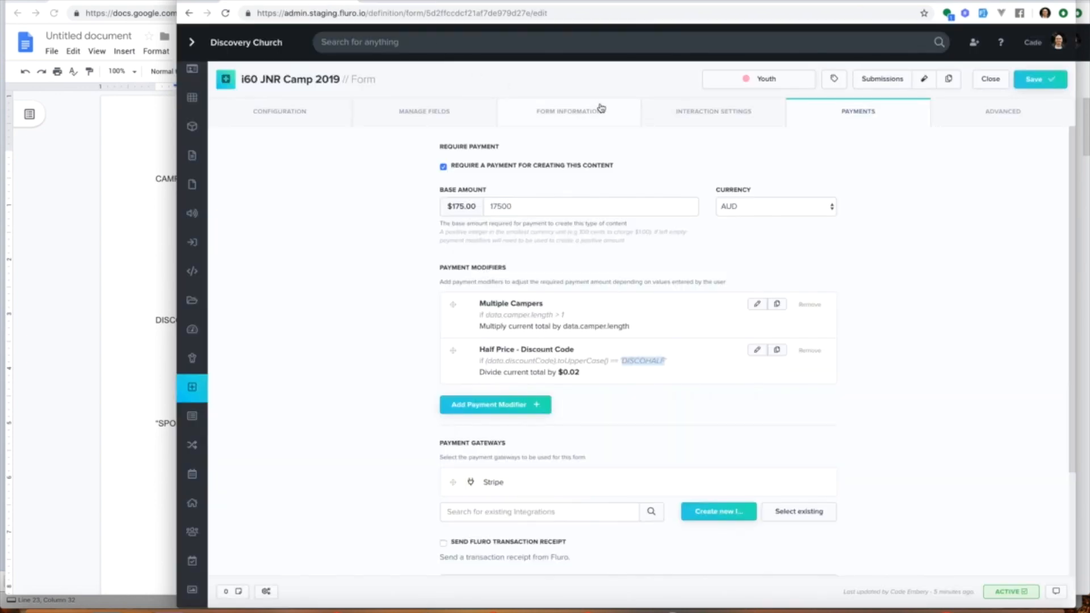
scroll(616, 240, up, 3)
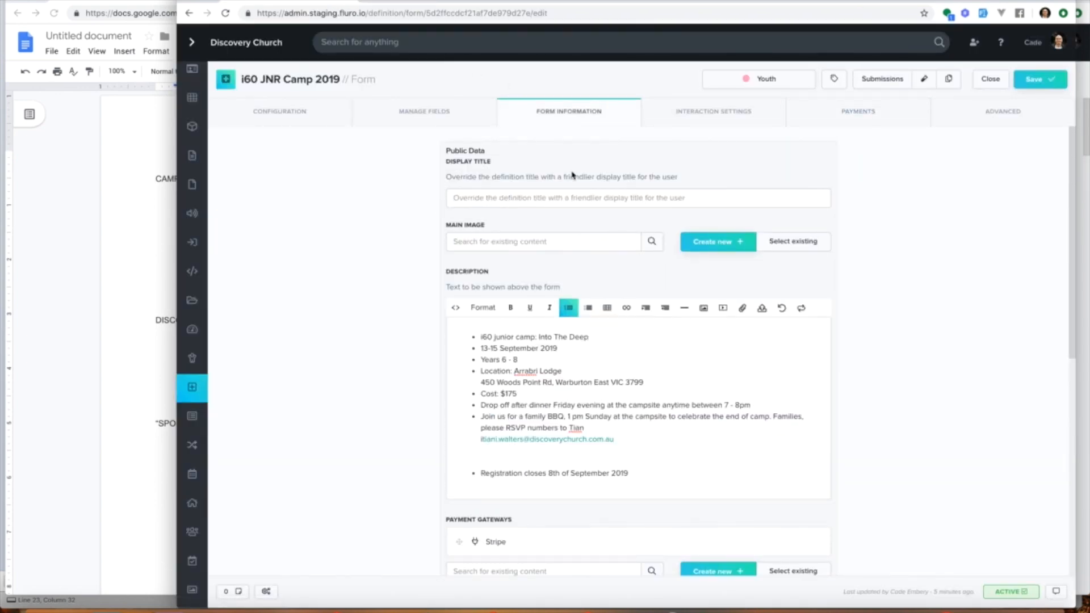
scroll(575, 232, down, 5)
scroll(574, 231, up, 5)
click(563, 198)
text(Register No)
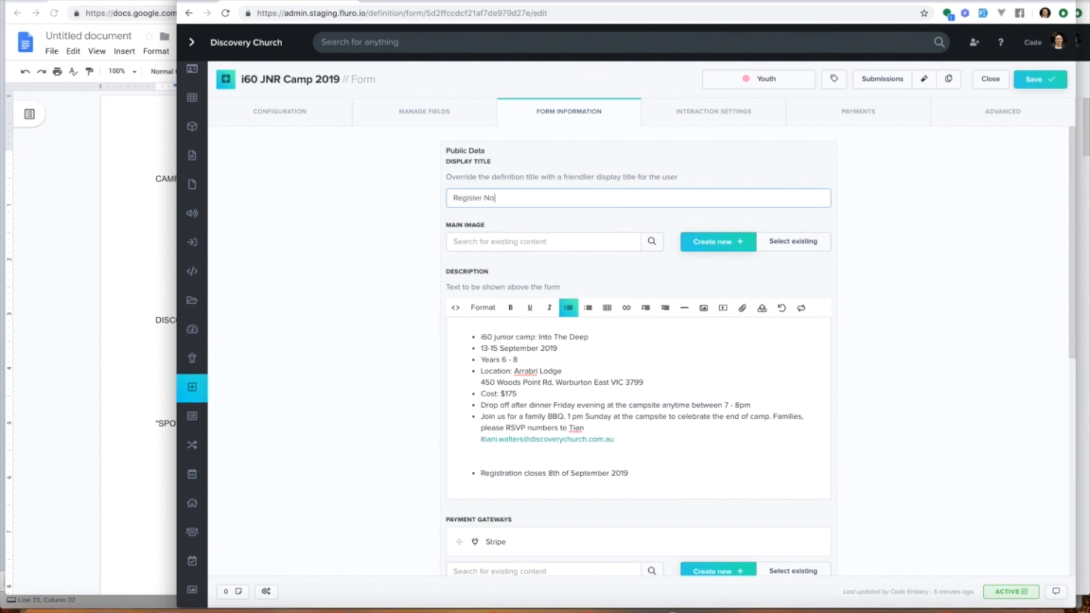
key(BackSpace)
key(ctrl+a)
text(i6)
key(ctrl+a)
key(BackSpace)
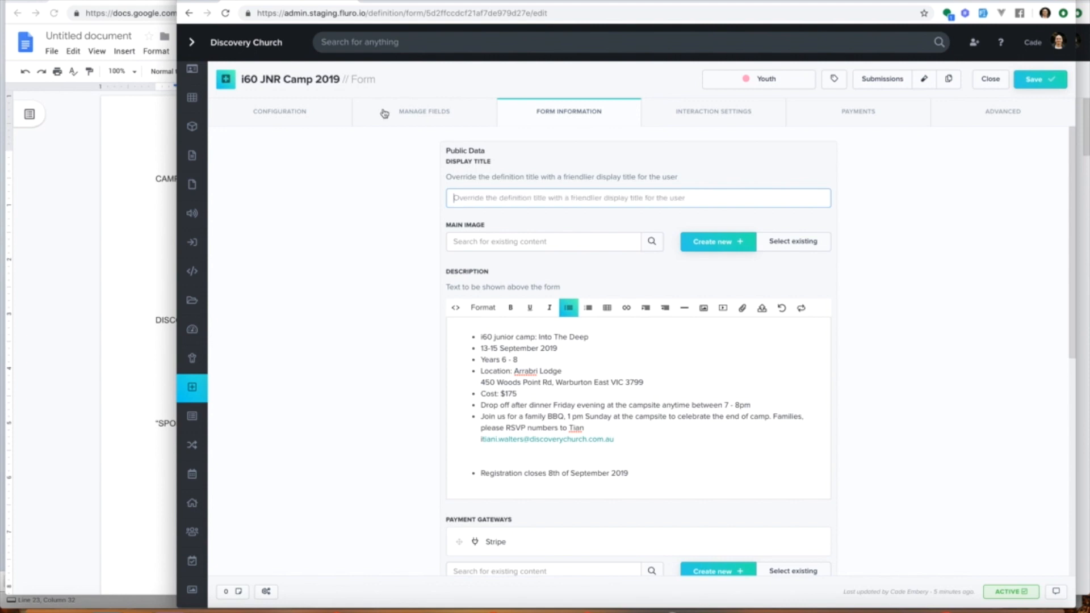
Step: Enable the confirmation email and include QR code tickets in the form information settings
scroll(386, 274, down, 5)
scroll(386, 274, down, 2)
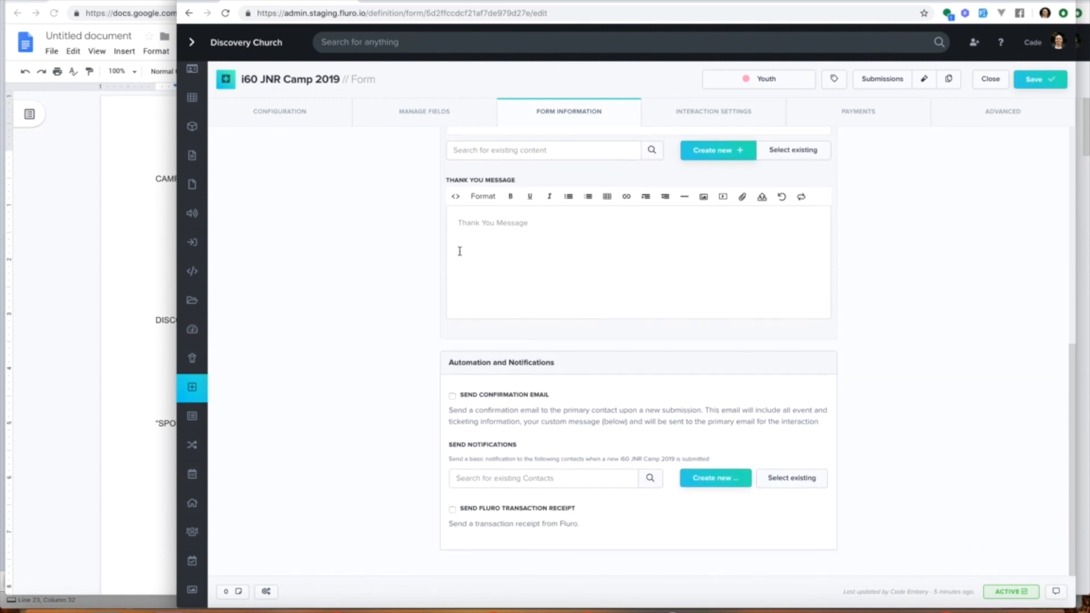
click(529, 395)
scroll(460, 388, down, 3)
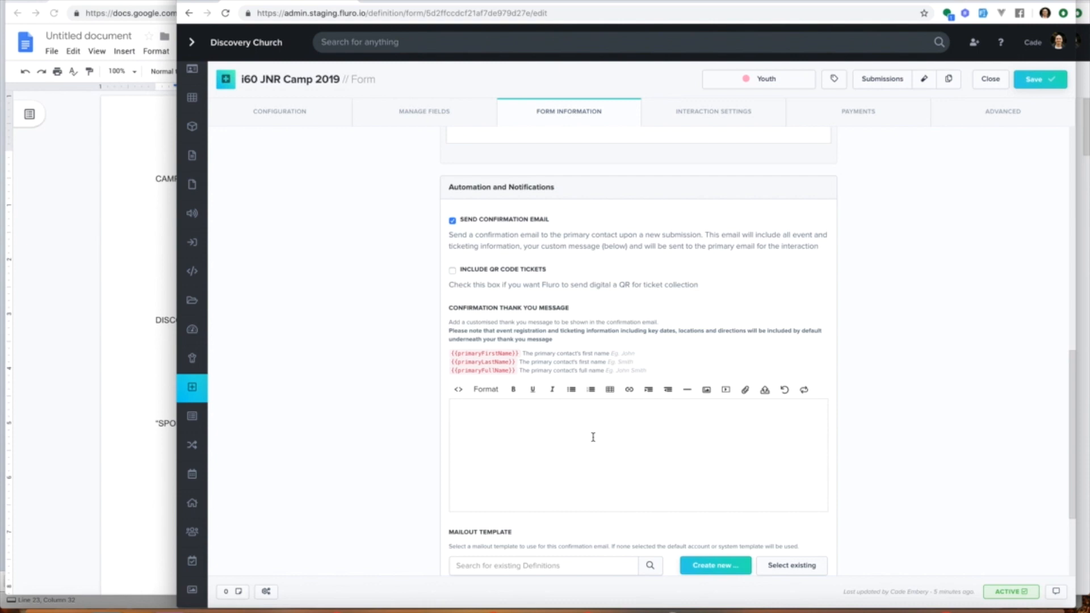
click(516, 272)
Step: Start the confirmation thank-you message with the greeting 'Hi {{primaryFirstName}}'
scroll(598, 276, down, 4)
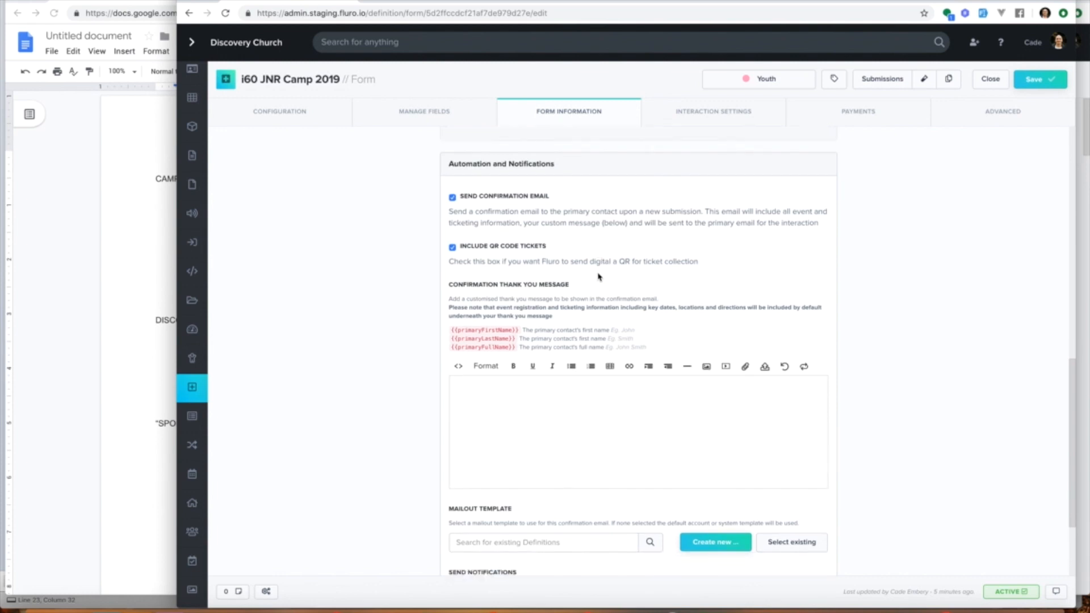
drag(451, 233, 517, 233)
key(ctrl+c)
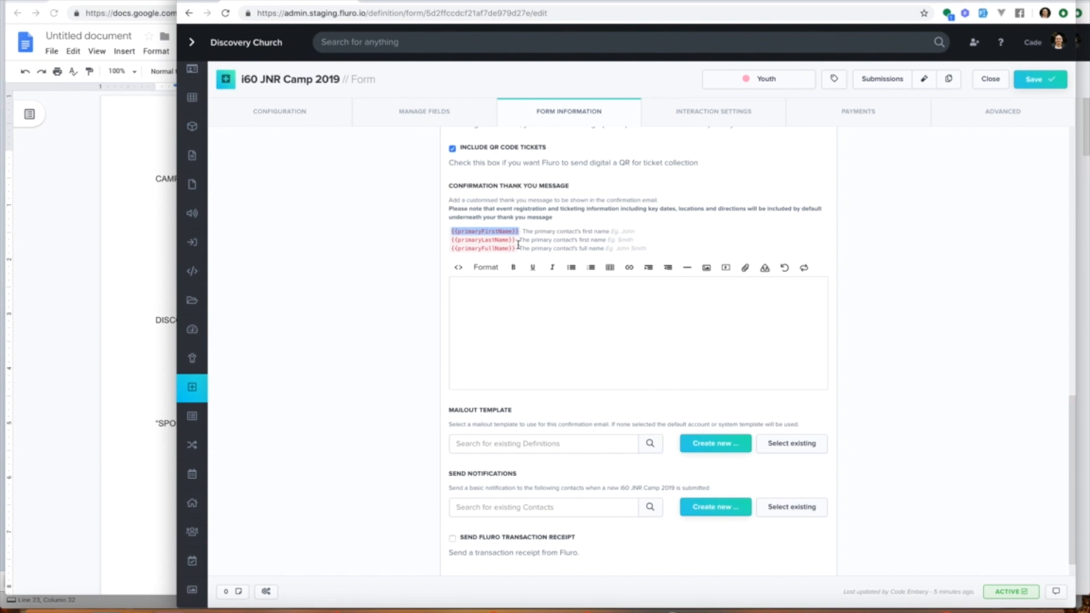
click(514, 306)
text(ThThank you for)
key(ctrl+a)
text(Hi)
key(ctrl+v)
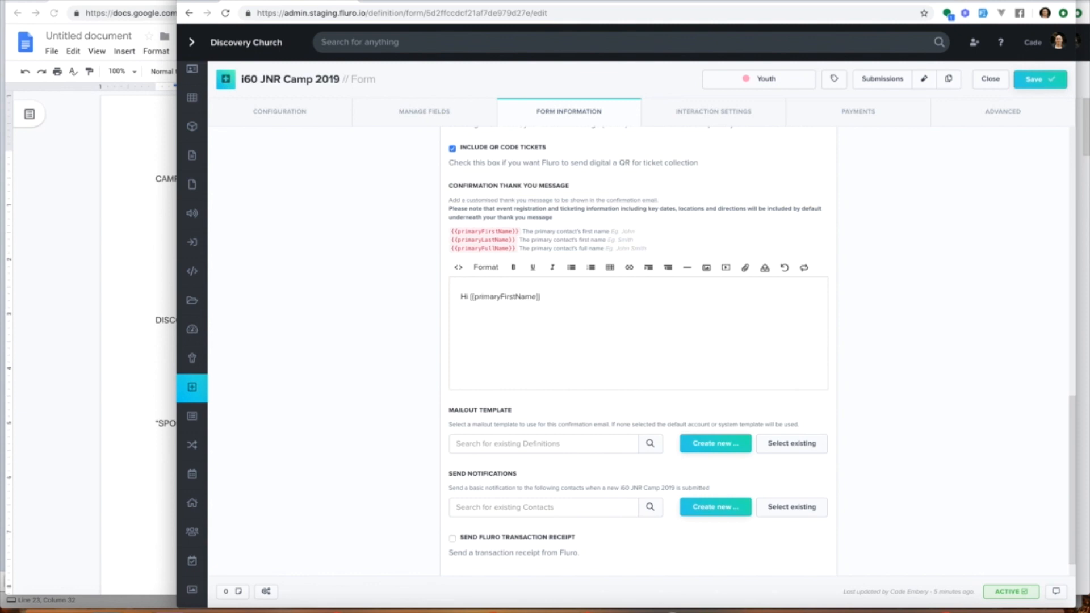
Step: Add 'Thank you for your registration, we look forward to seeing you at Camp!' to the confirmation message
text(Thank you for your registration, we look forwad)
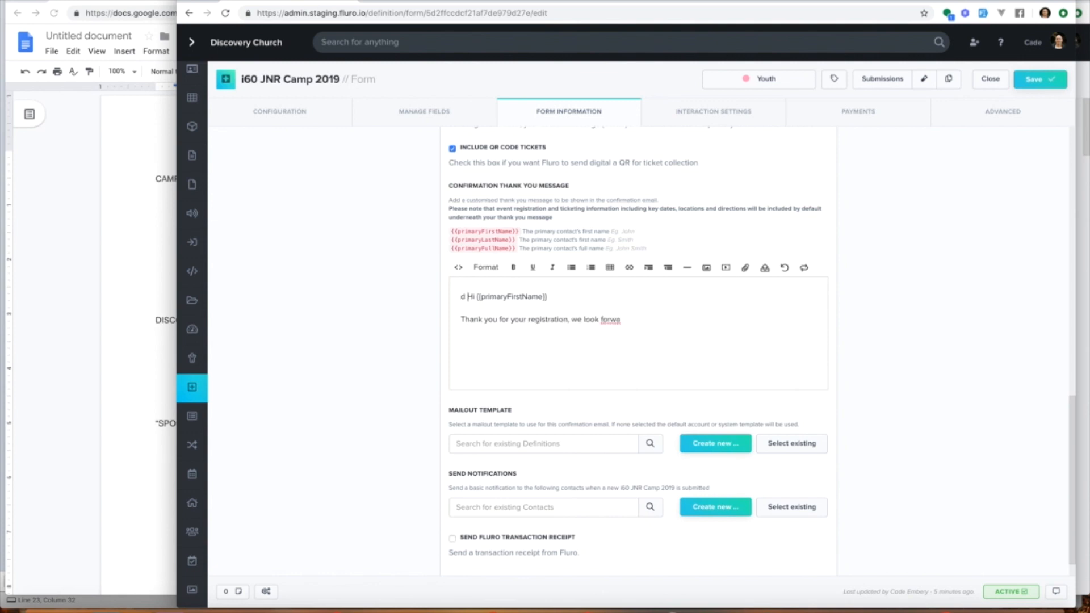
key(BackSpace)
key(BackSpace)
text(rd to seeing you at Cam)
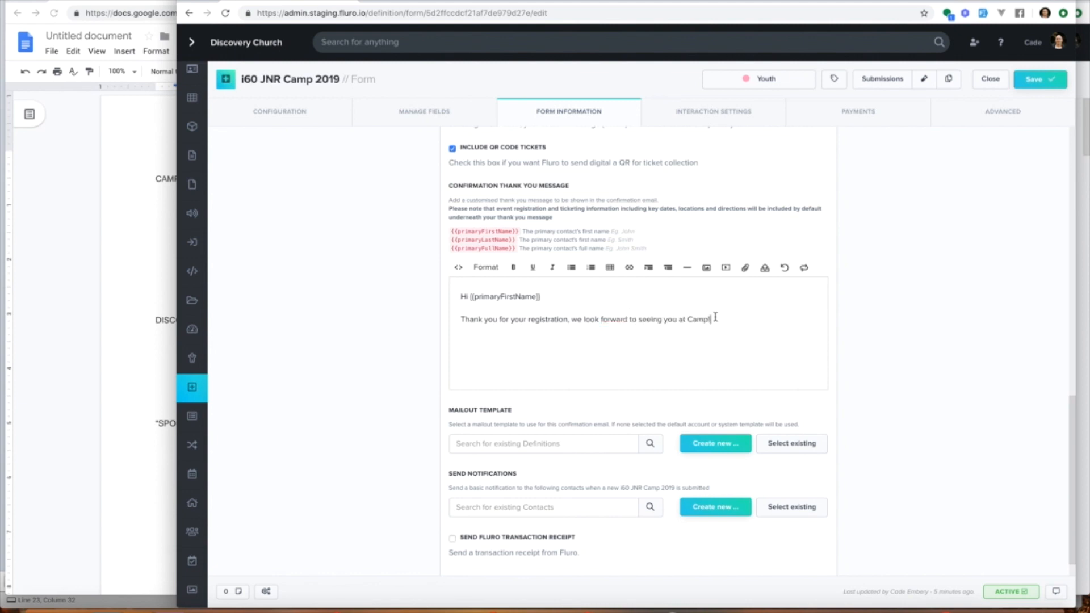
text(p!)
Step: Add two staff contacts, found by name search, to the submission notification recipients
scroll(681, 323, down, 1)
click(521, 479)
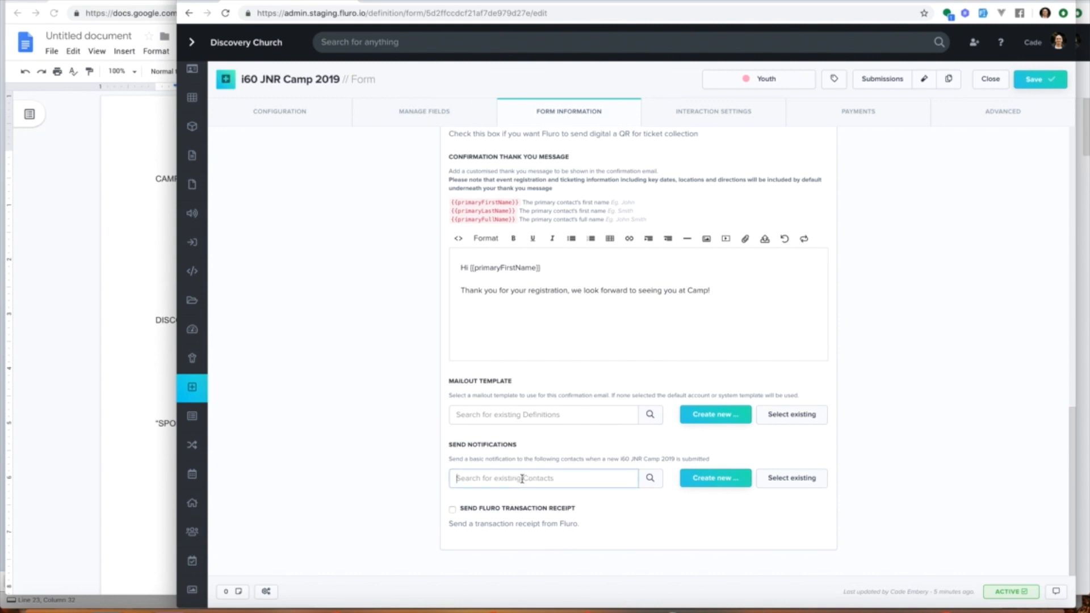
text(ta)
click(521, 505)
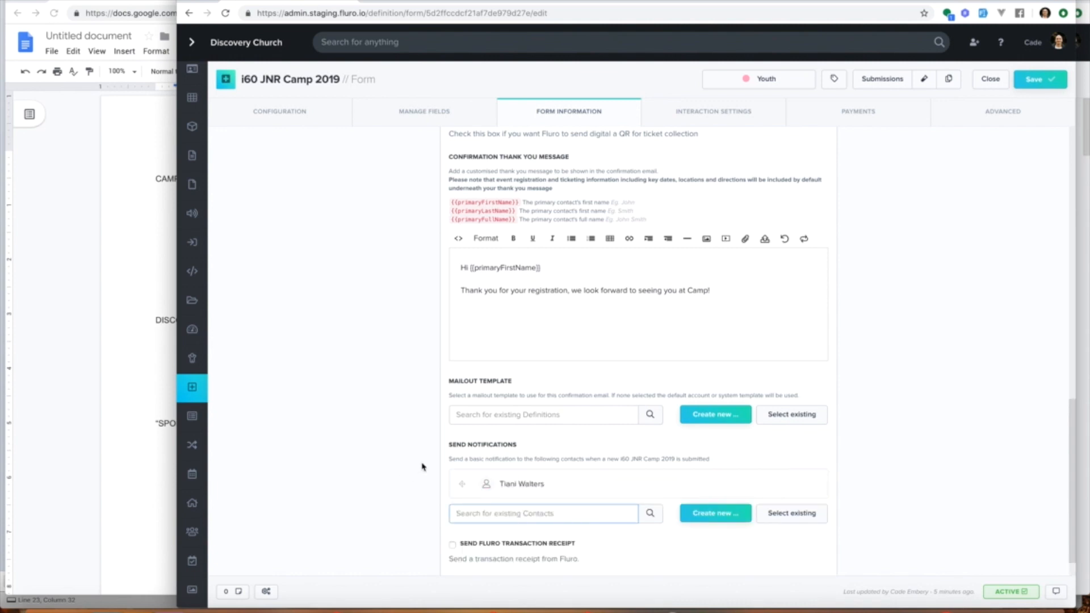
scroll(422, 467, down, 1)
text(cade)
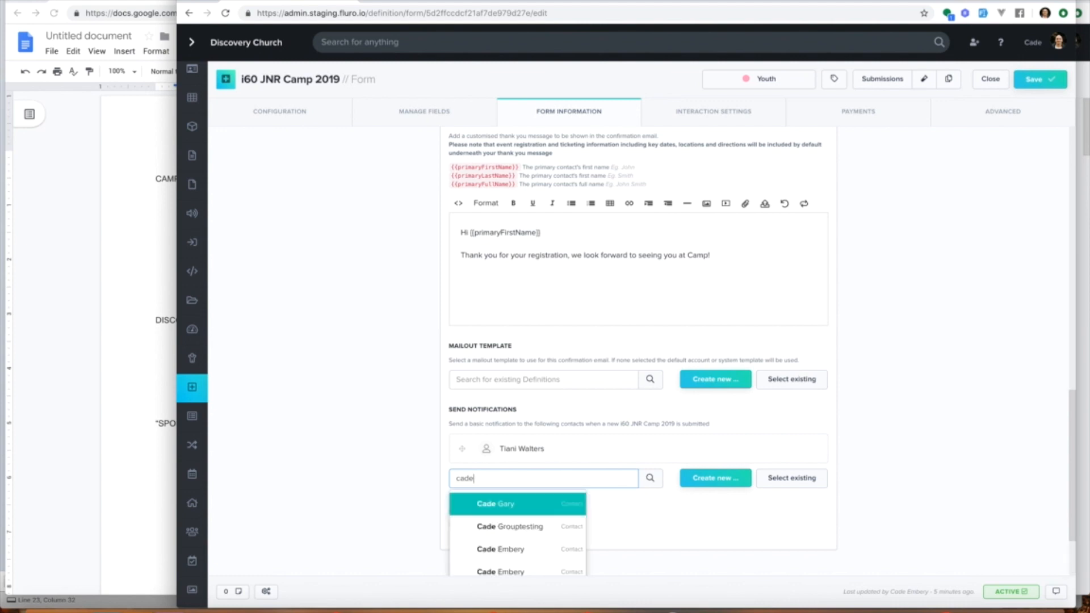
click(523, 551)
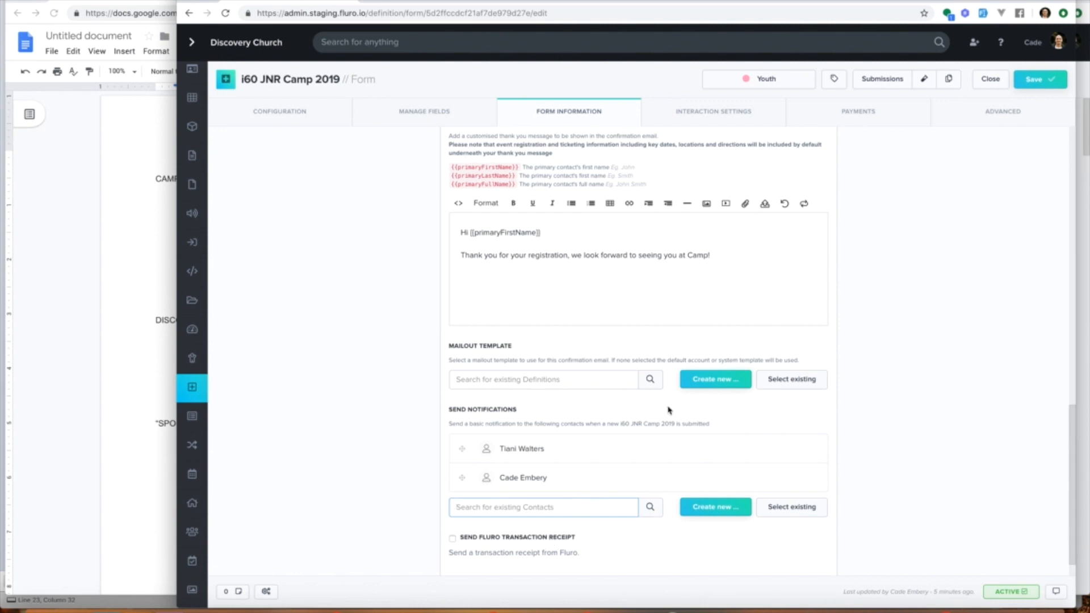
Step: Review the interaction settings' notifications and processes options
scroll(670, 407, up, 5)
scroll(670, 407, up, 5)
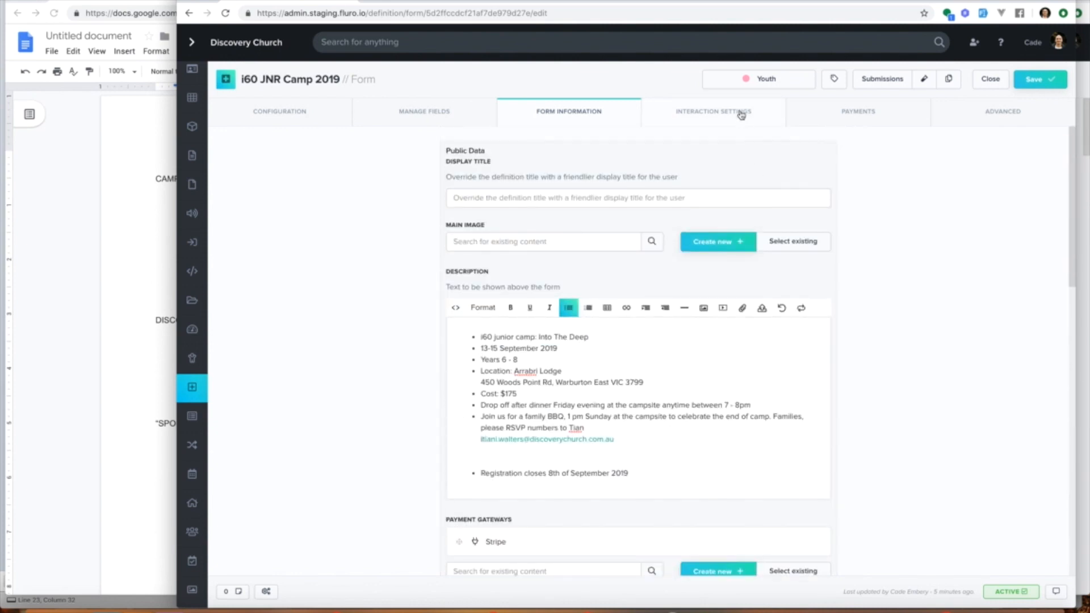
click(740, 112)
scroll(718, 278, down, 6)
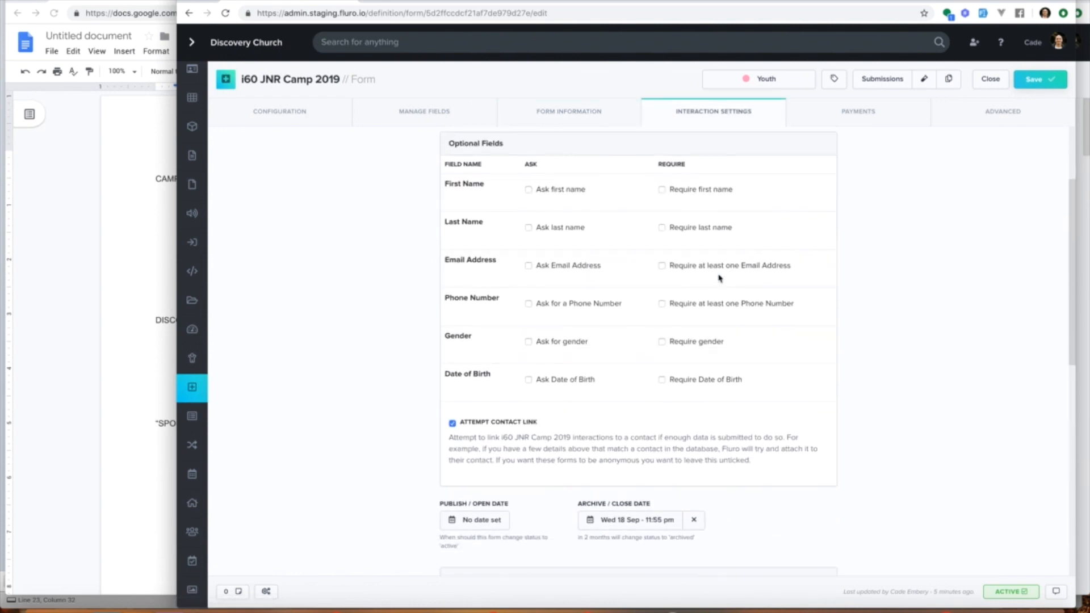
scroll(719, 277, down, 5)
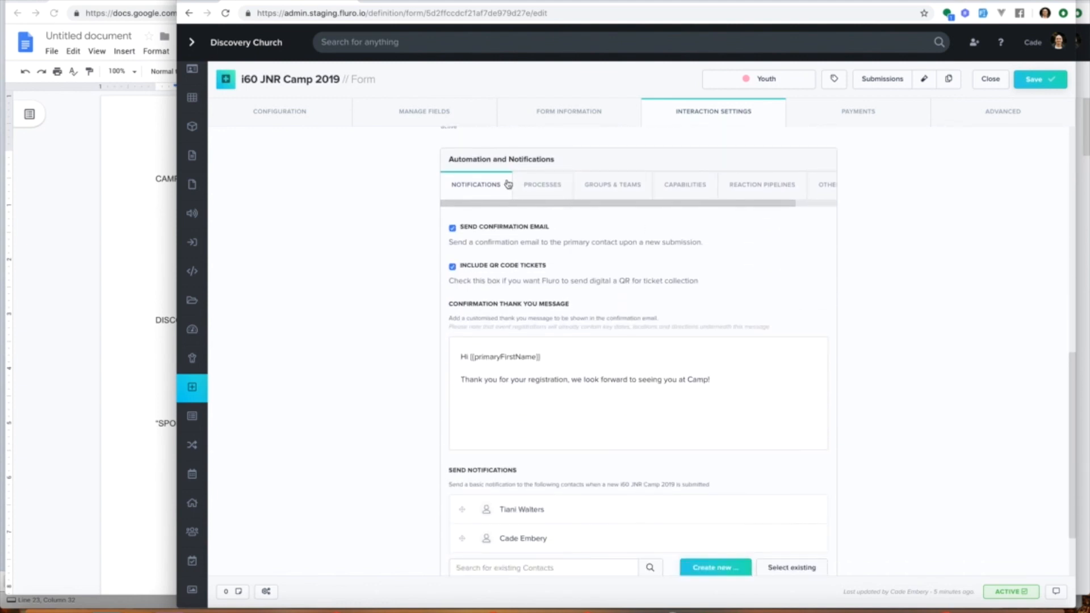
click(542, 189)
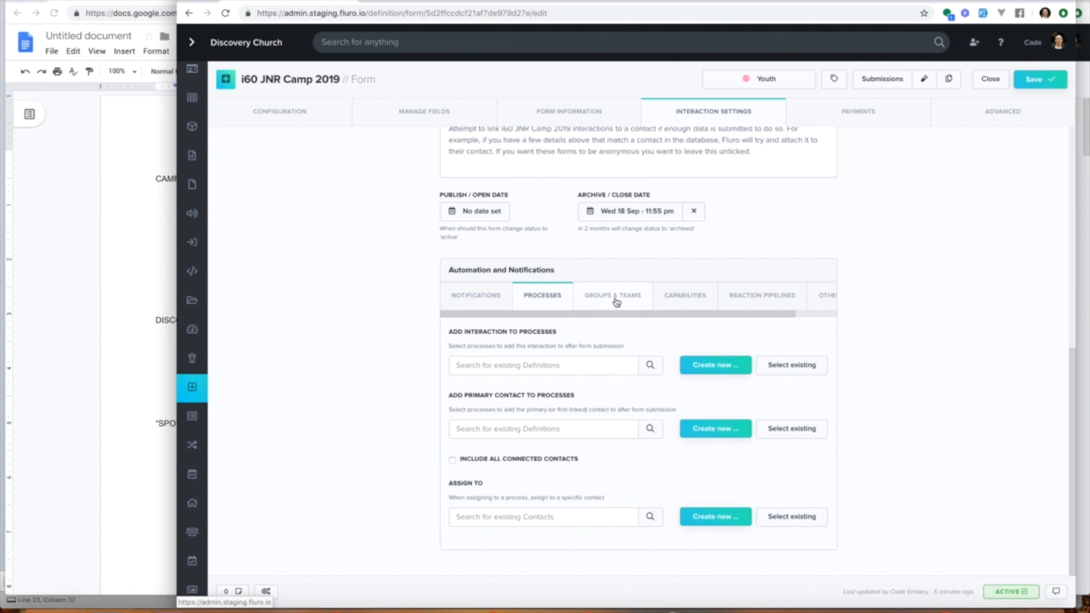
scroll(704, 302, right, 2)
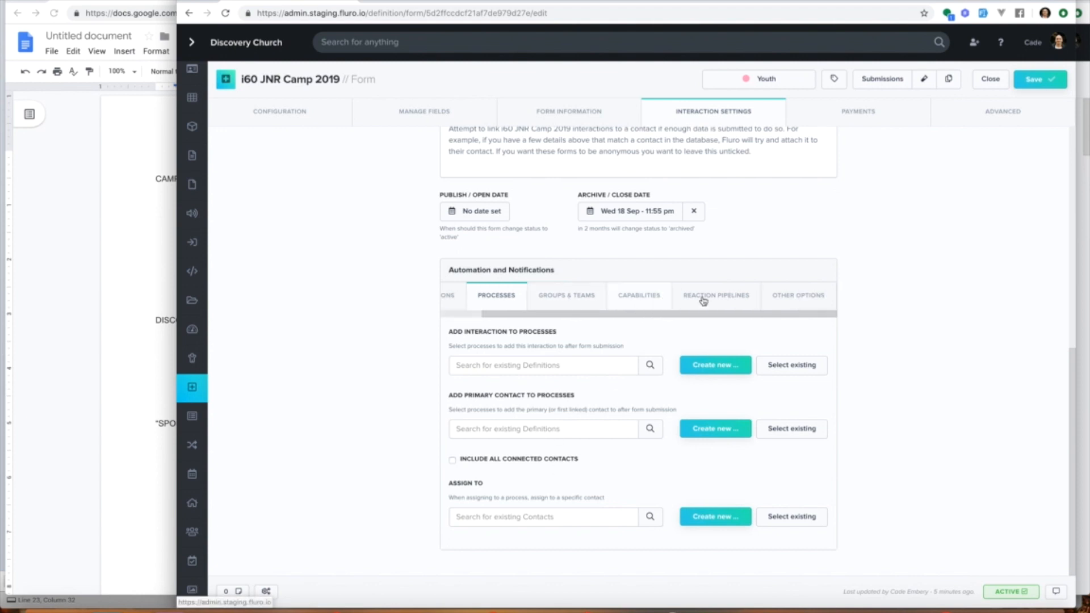
Step: Save the form and check the settings of the Half Price - Discount Code payment modifier
click(908, 119)
click(1050, 82)
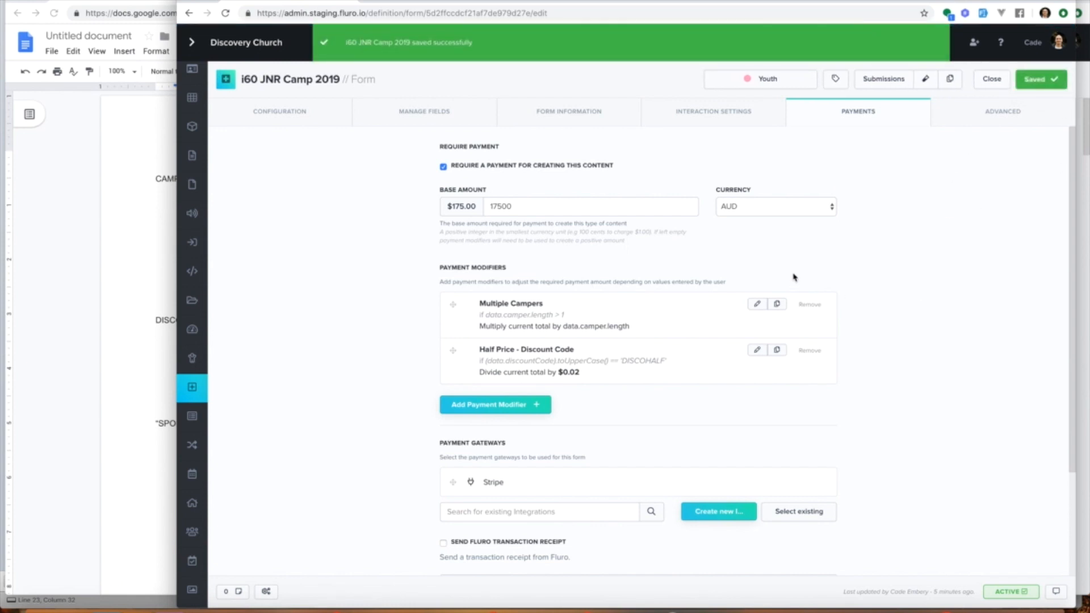
click(757, 351)
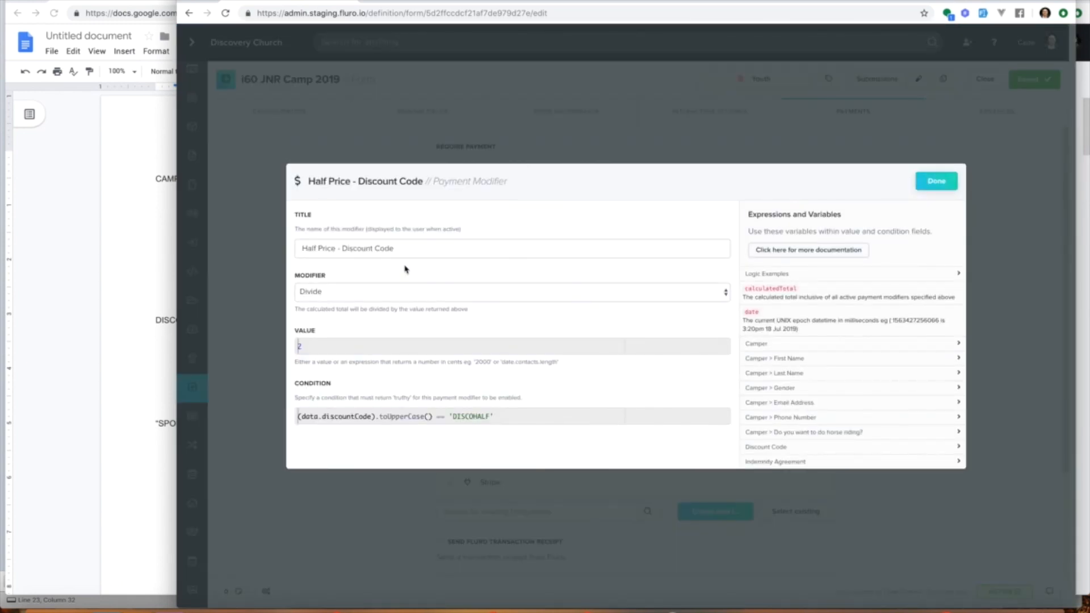
click(936, 181)
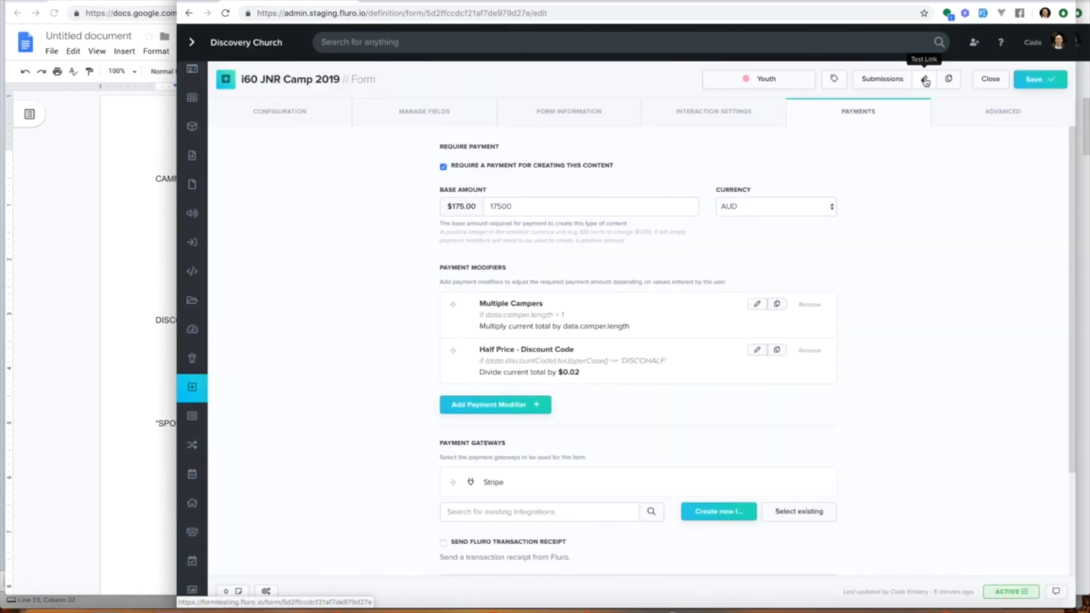
Step: Open the form's test link and fill in Camper 1's first and last name, with gender Male
click(926, 82)
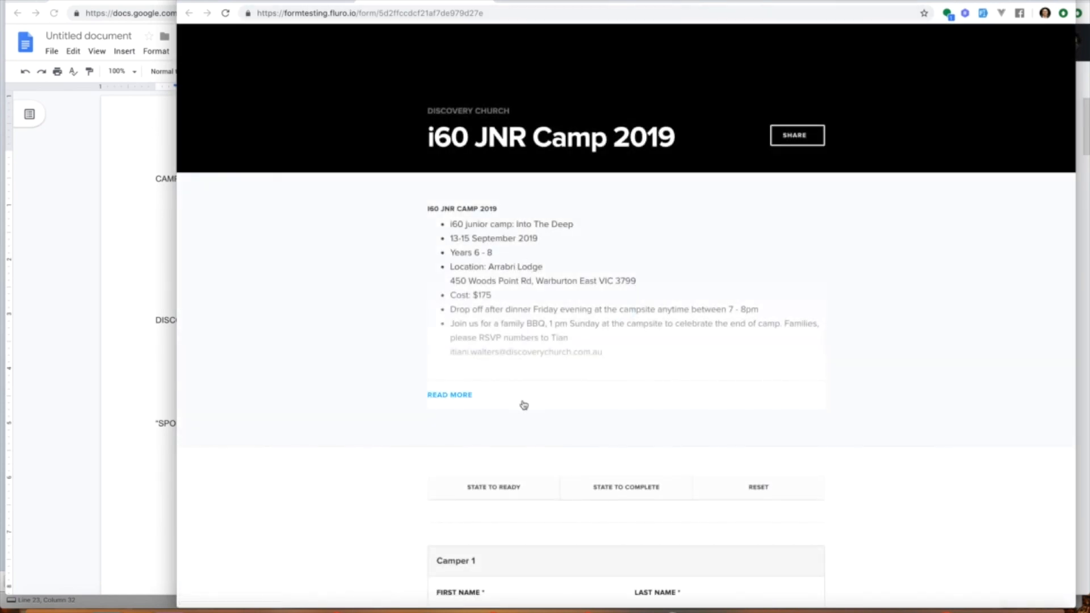
scroll(521, 404, down, 8)
click(492, 190)
text(Ca)
key(BackSpace)
key(BackSpace)
text(Jeff)
key(Tab)
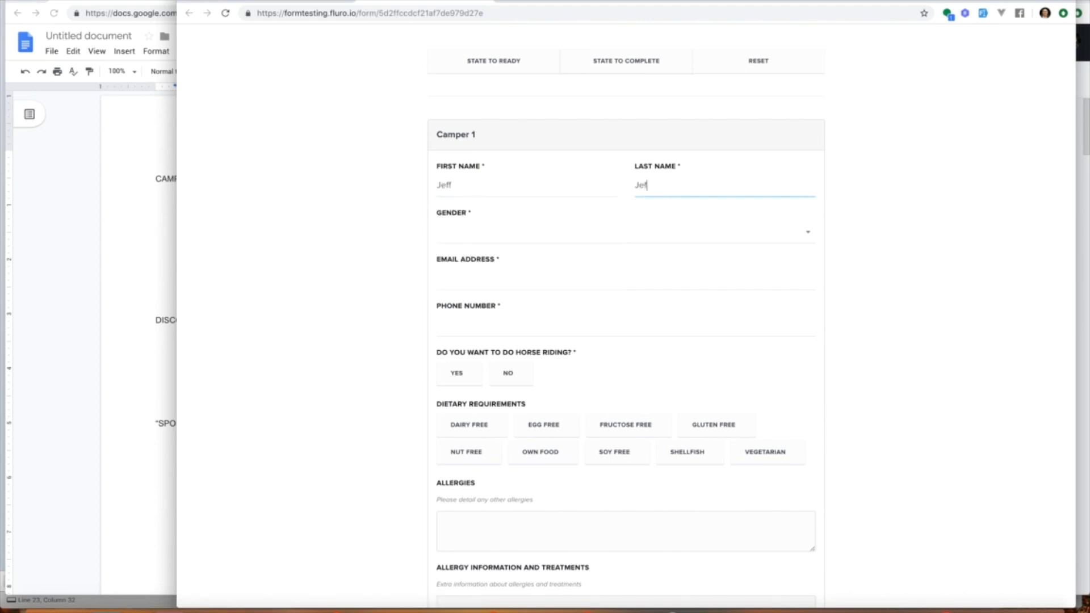
key(Tab)
key(m)
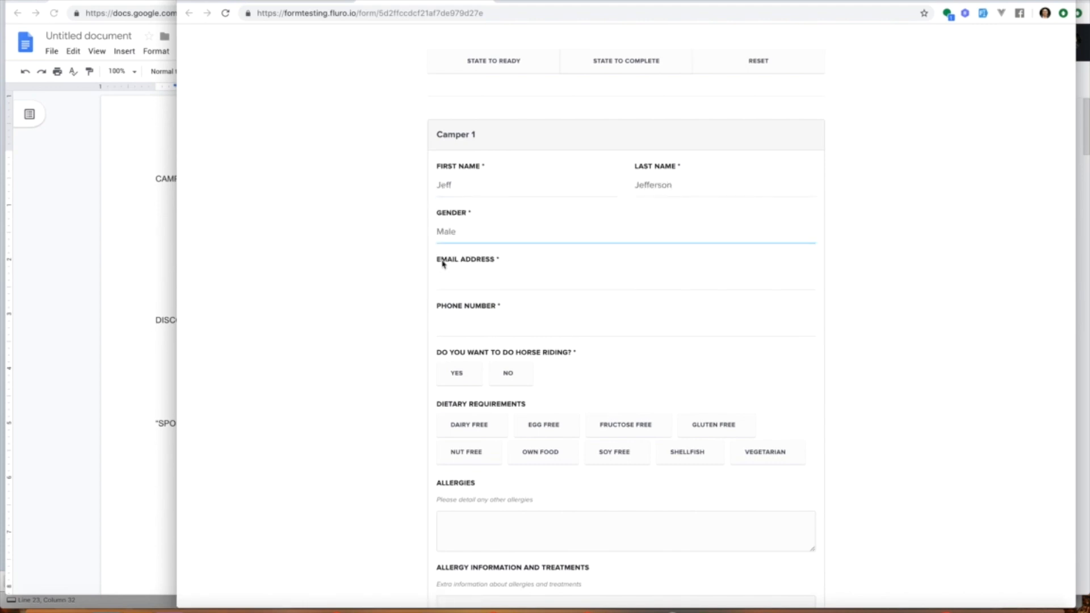
Step: Enter the camper's email address and phone number, choose Yes for horse riding and Egg Free dietary requirement
click(475, 281)
text(jeff@fake.com)
key(Tab)
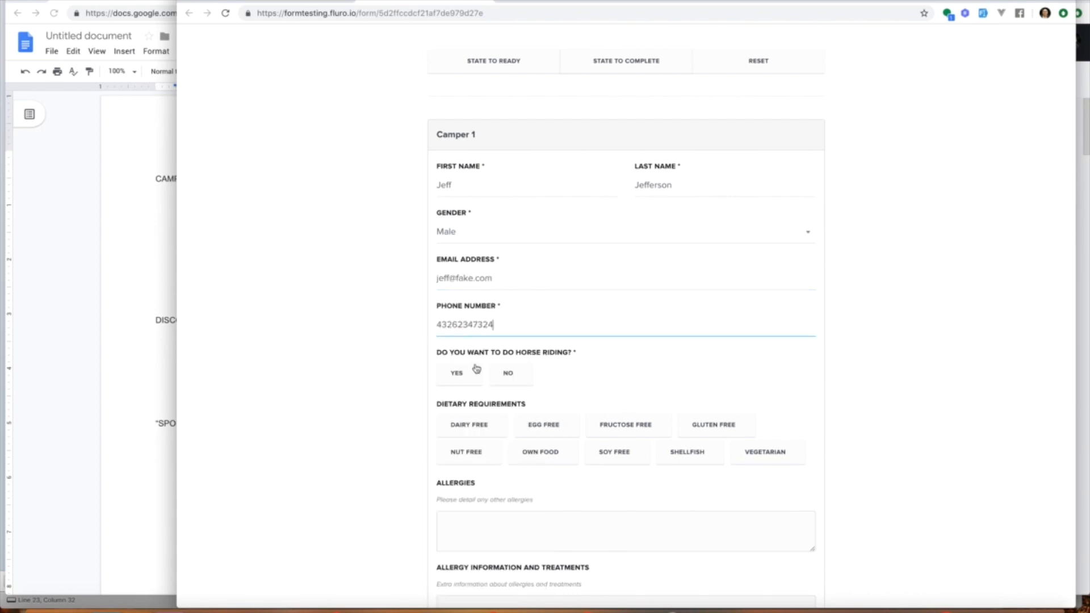
click(481, 376)
scroll(564, 374, down, 3)
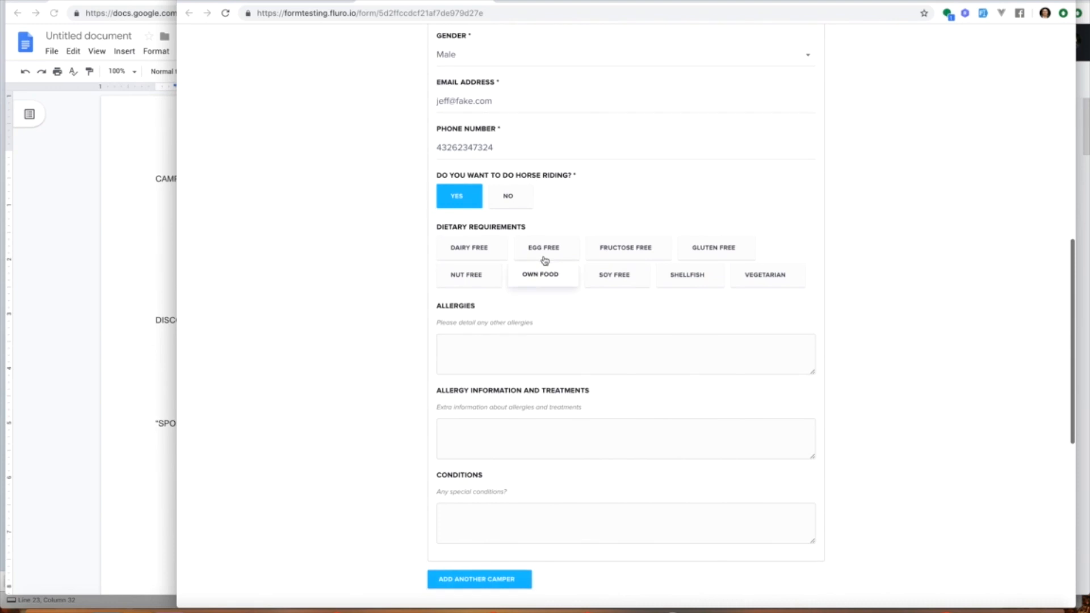
click(544, 255)
Step: Fill in allergies as 'testa', allergy information as 'dsahgasdg' and conditions as 'sagd'
click(545, 343)
text(testa)
click(533, 438)
text(dsahgasdg)
click(518, 522)
scroll(518, 522, down, 4)
text(sagd)
Step: Enter the discount code DISCOHALF in the test registration
click(502, 389)
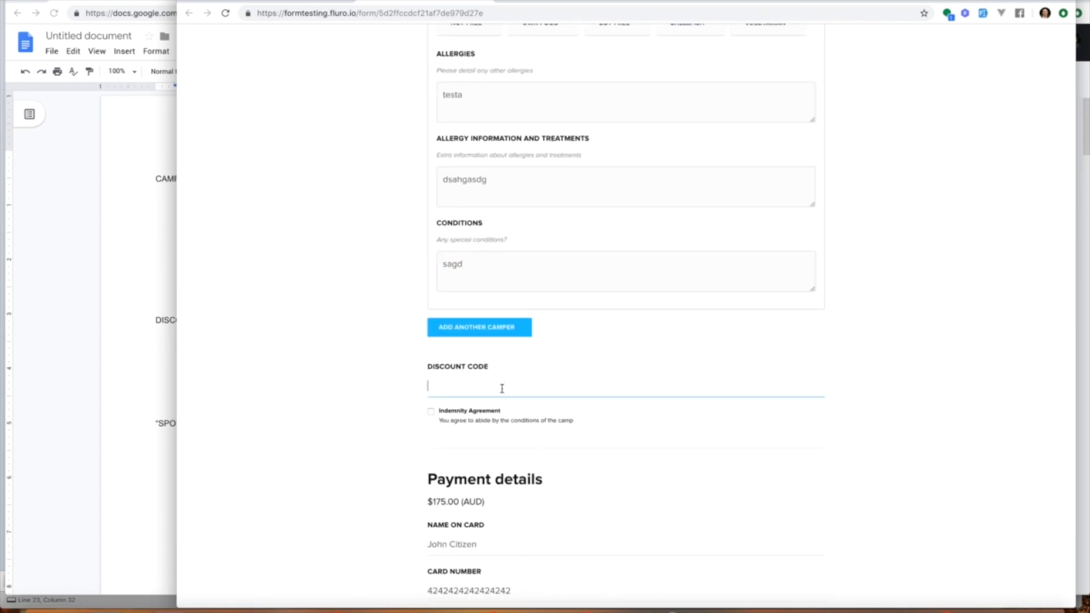
text(DISCOHALF)
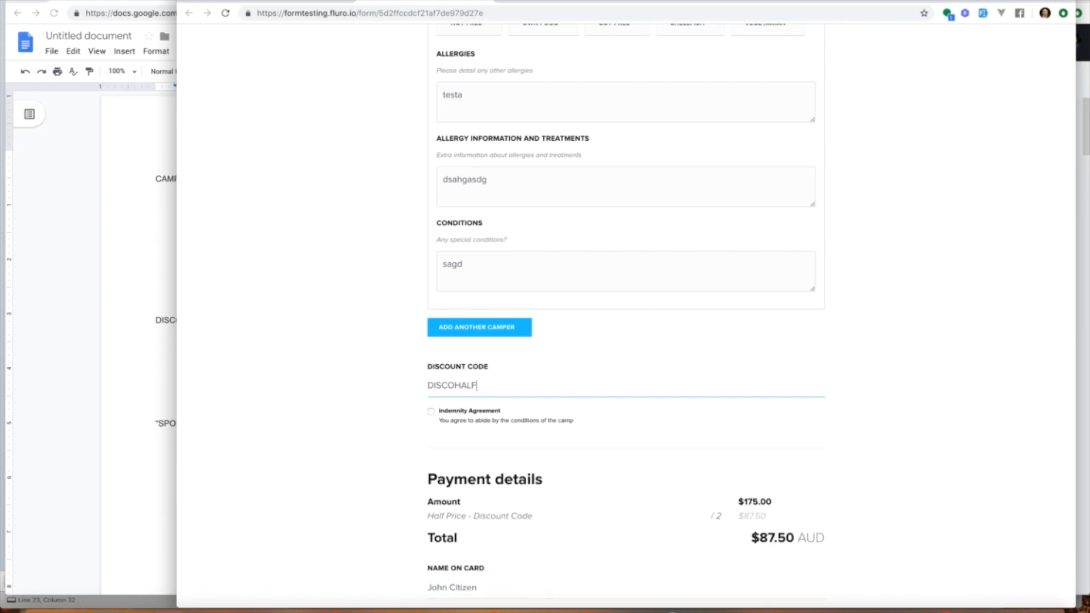
Step: Accept the Indemnity Agreement and submit the test registration
scroll(640, 335, down, 3)
scroll(589, 248, down, 1)
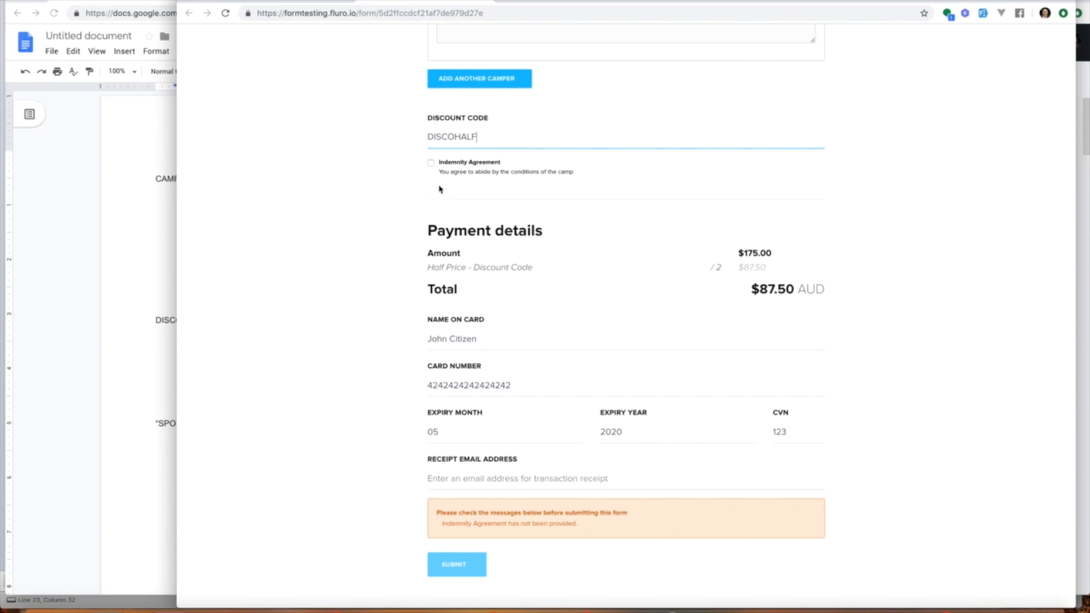
click(430, 163)
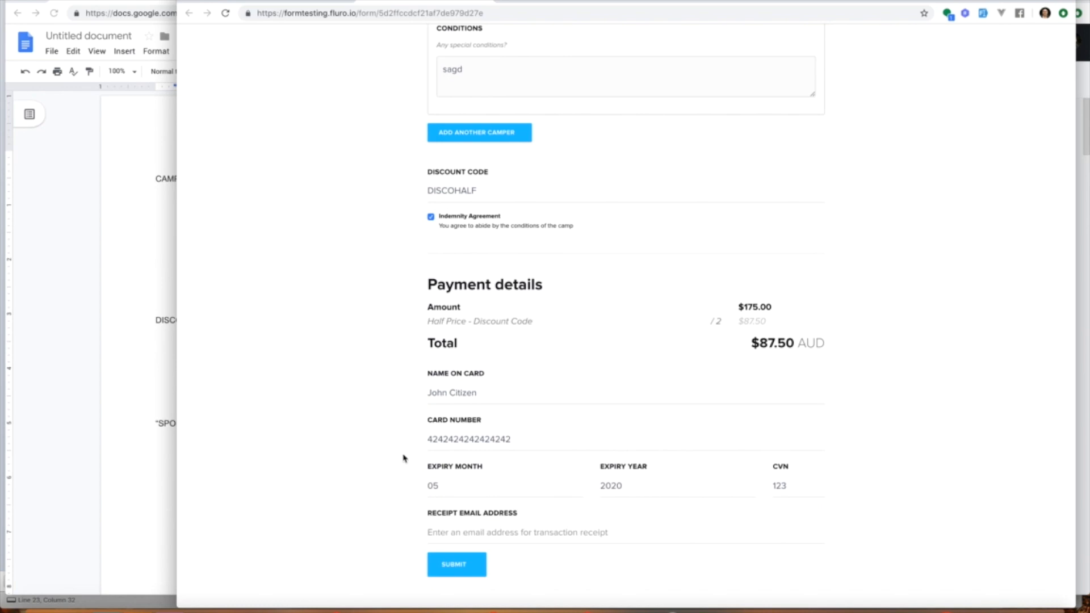
click(465, 567)
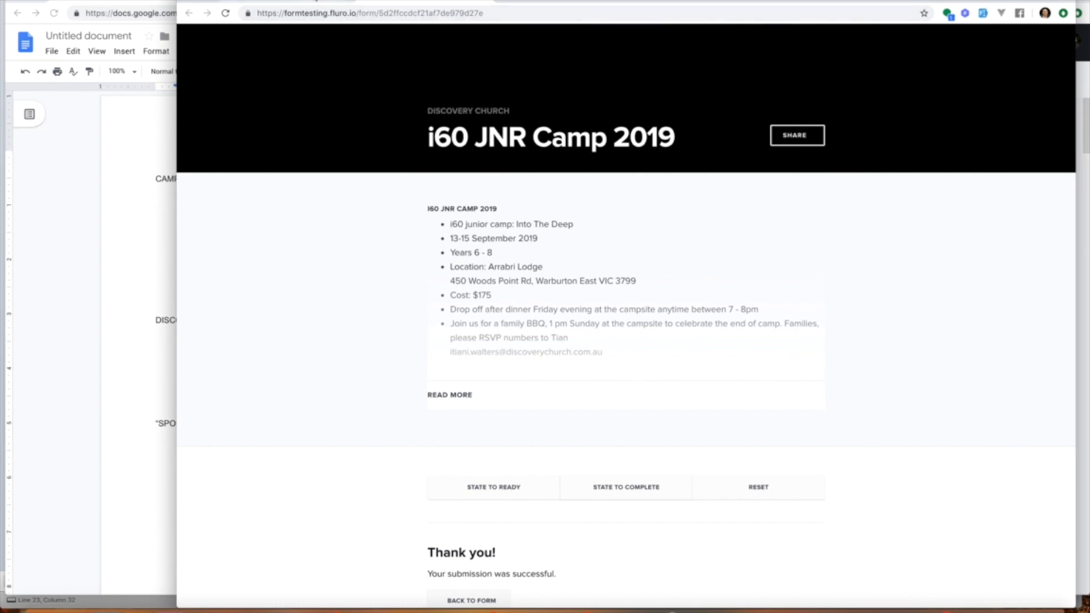
Step: Return to the admin, open the form's draft submission and review its submitted data
click(312, 2)
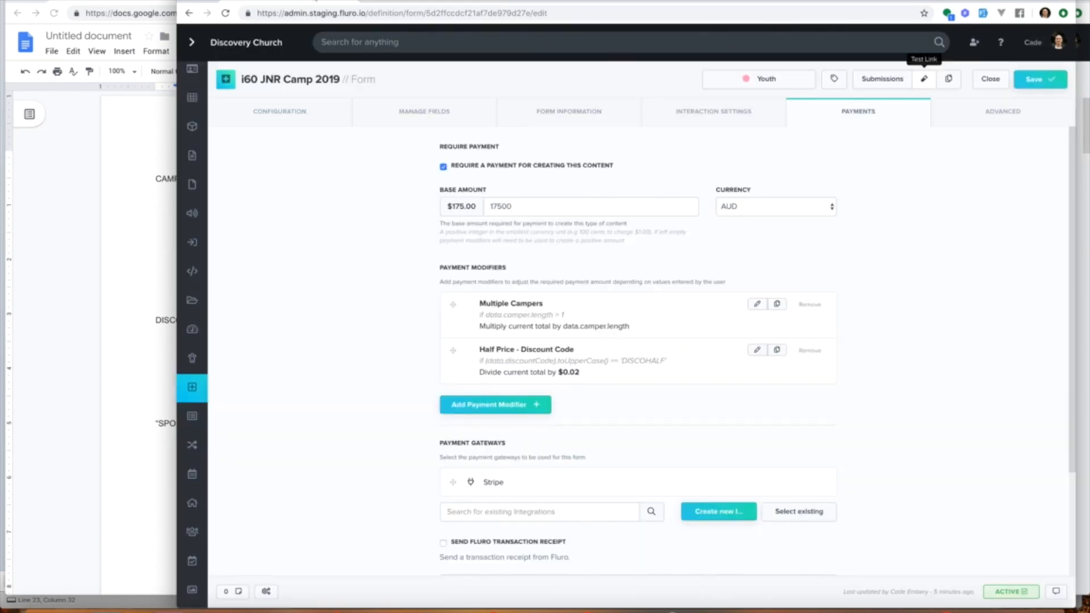
click(886, 79)
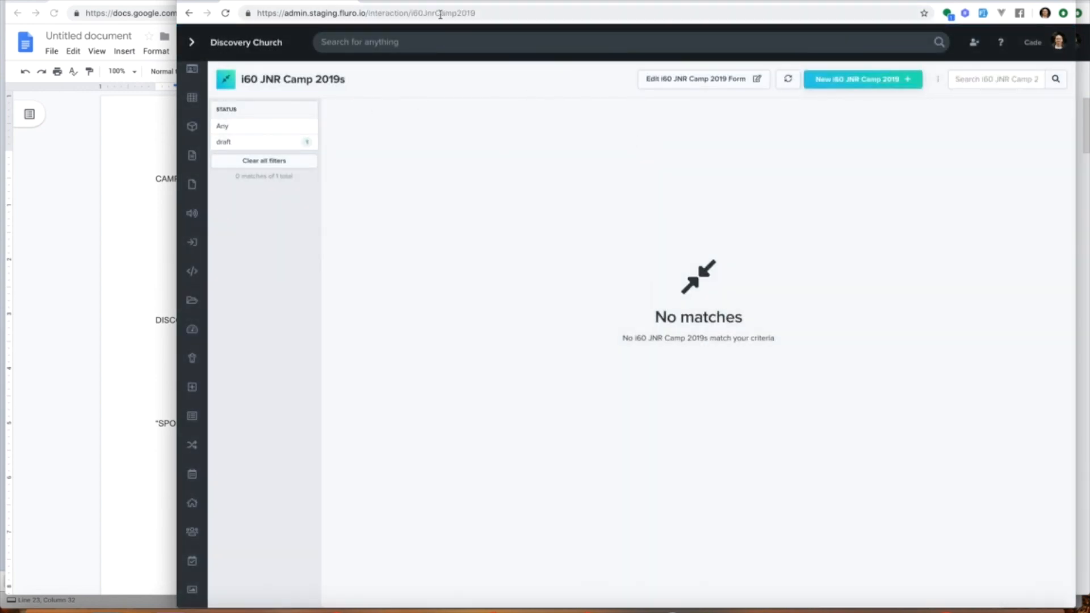
click(426, 1)
click(301, 1)
click(276, 147)
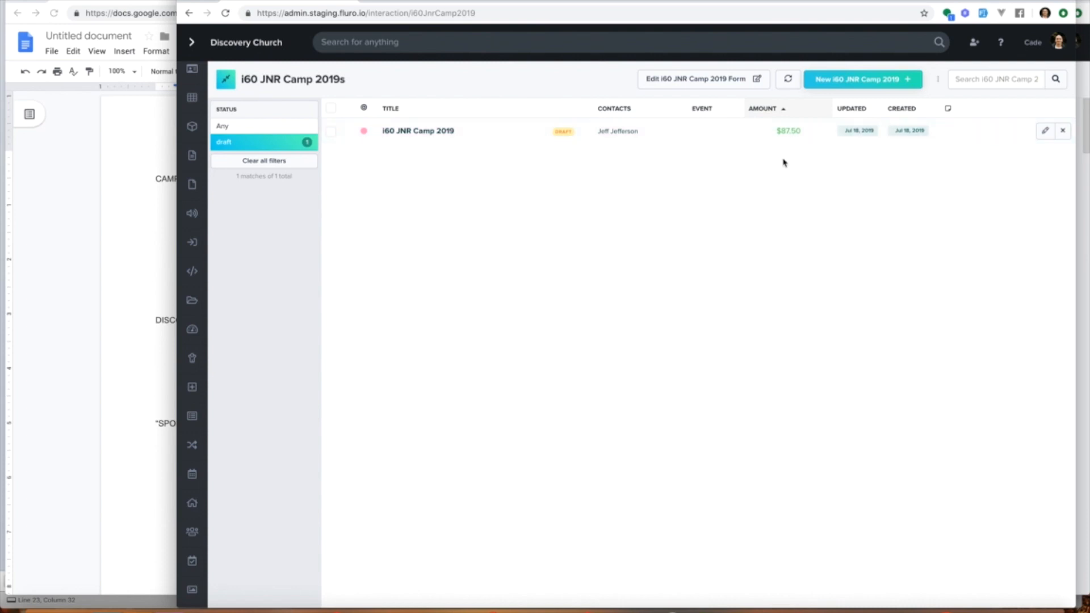
click(427, 132)
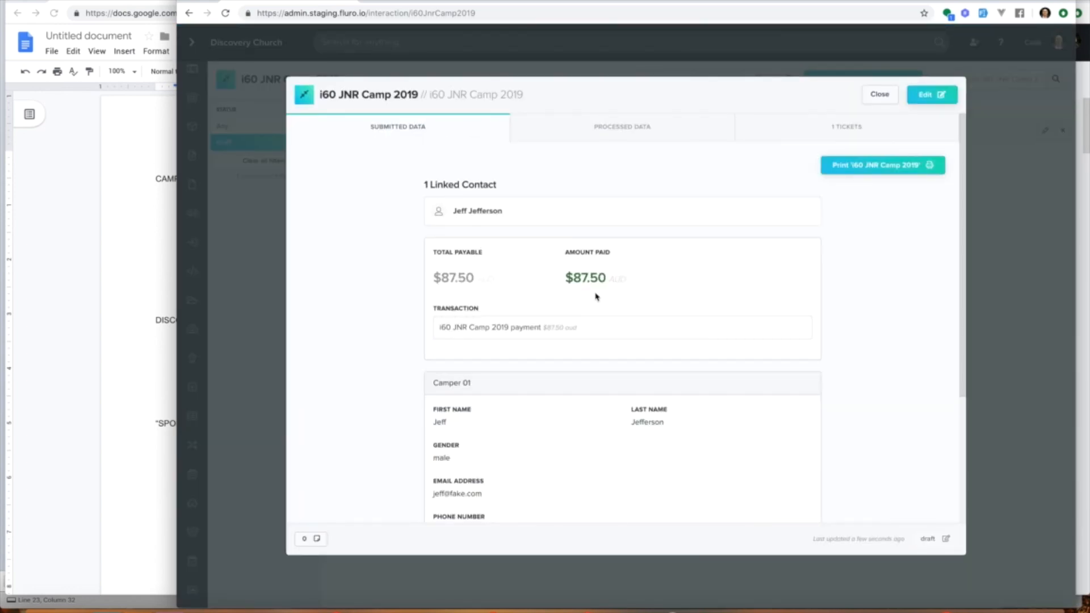
scroll(588, 284, down, 5)
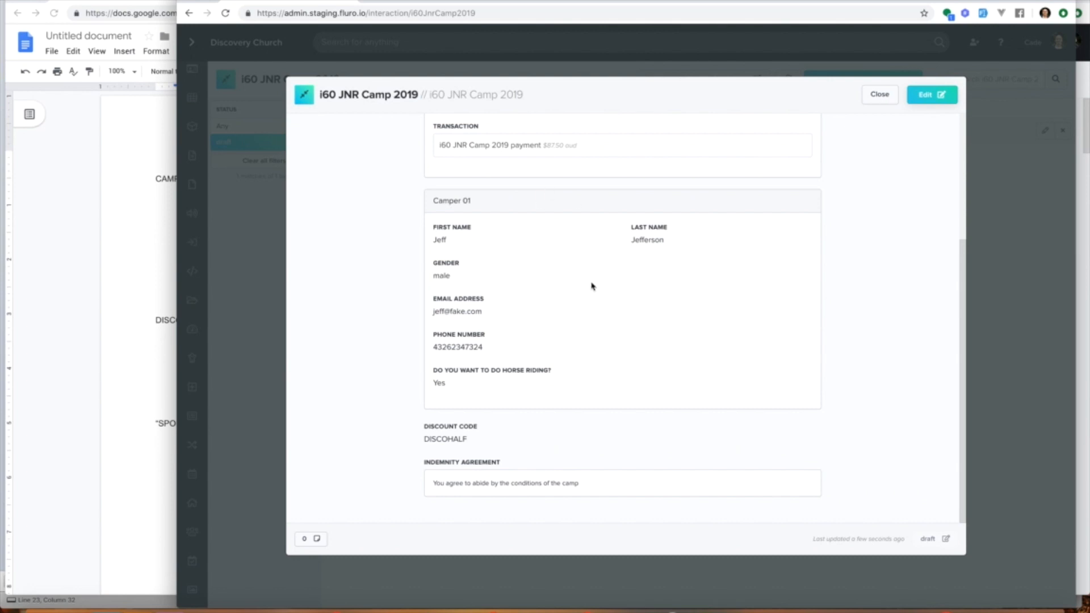
scroll(609, 379, up, 5)
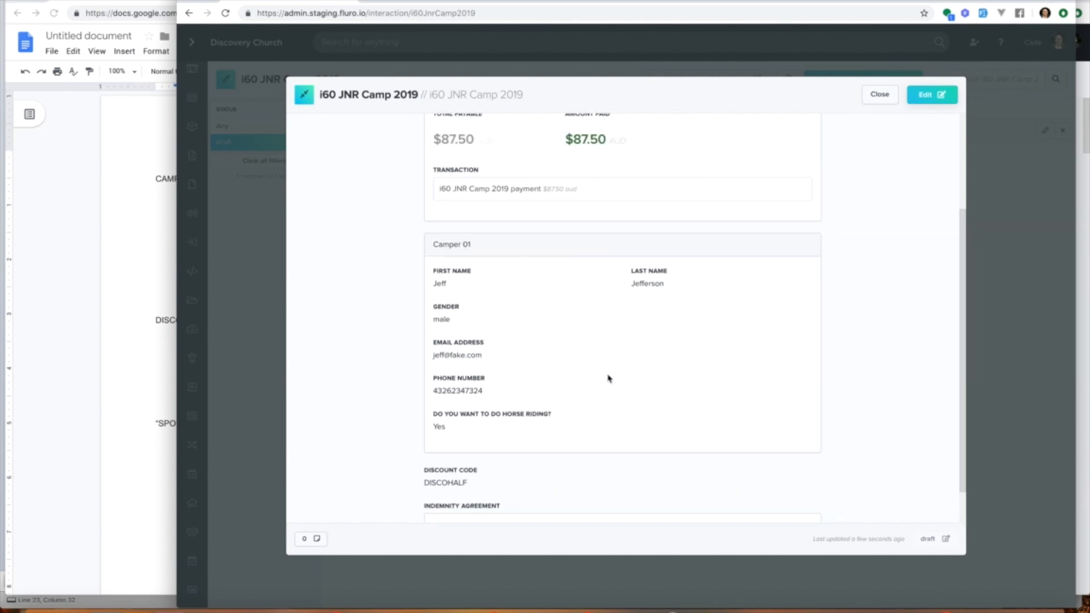
Step: Inspect the submission's ticket, its linked contact and the contact's camp group
click(779, 130)
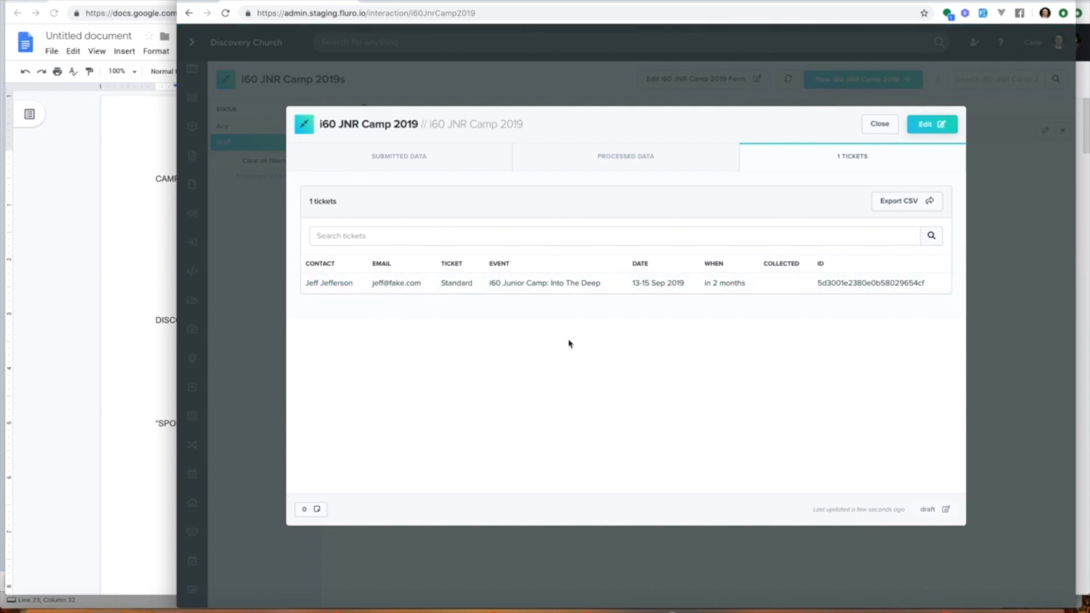
click(348, 283)
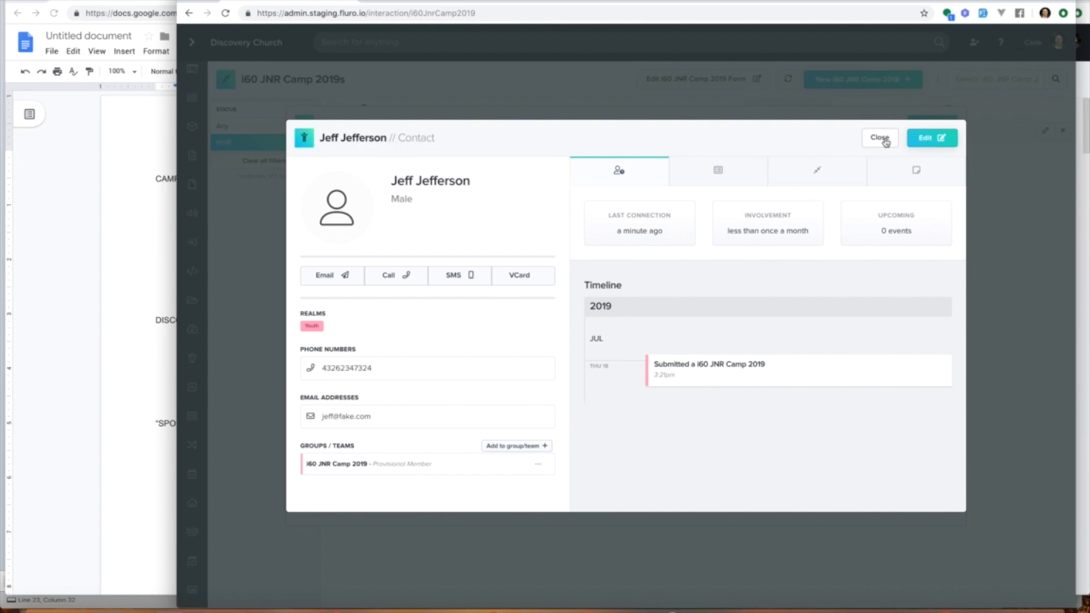
click(354, 467)
click(881, 138)
click(879, 128)
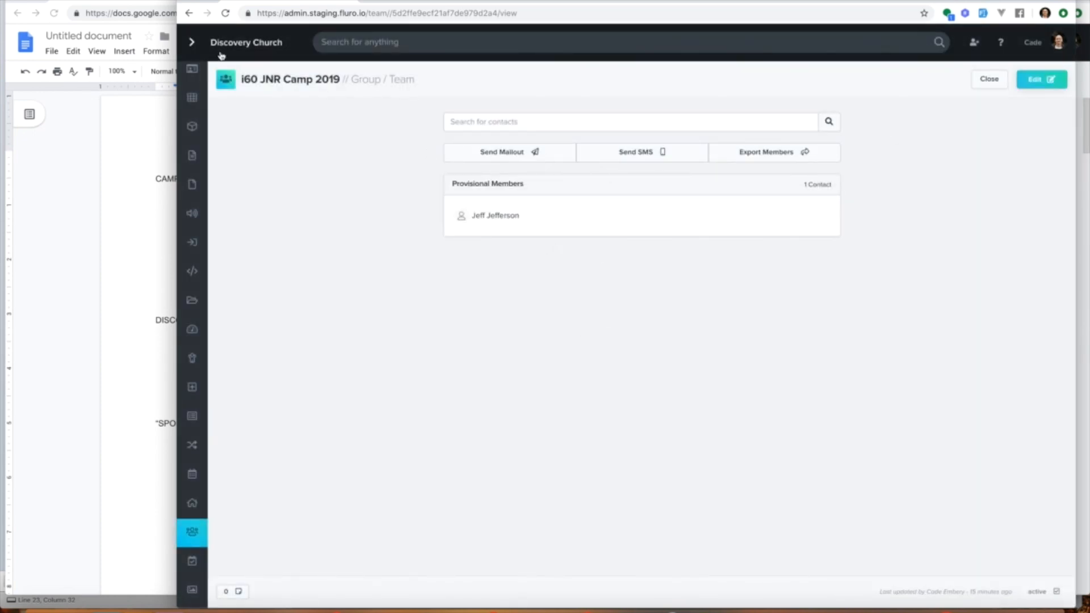
click(189, 13)
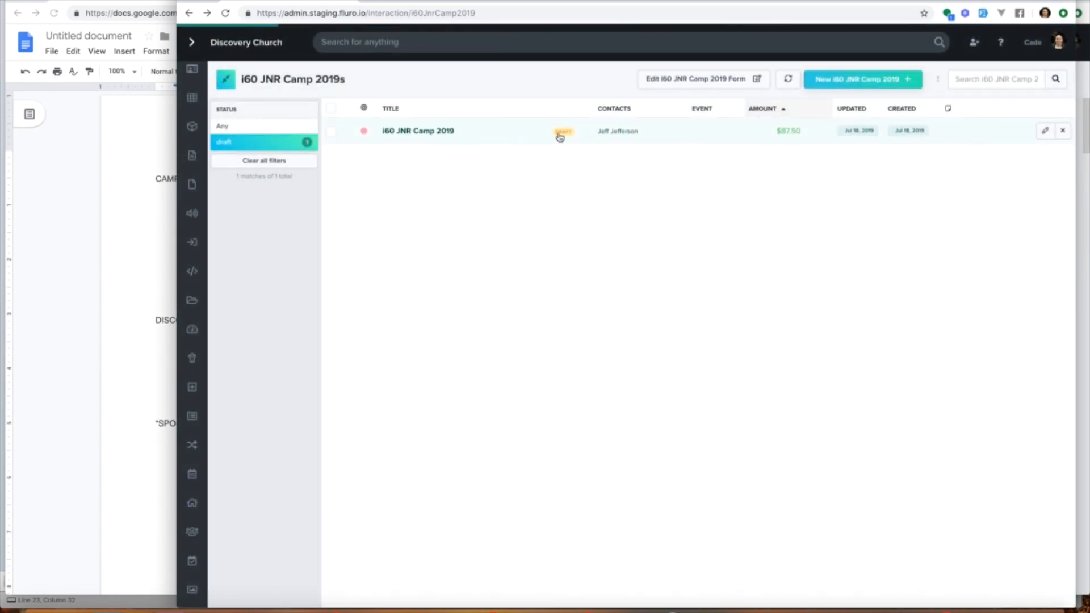
Step: Review the ticket's event details and registrants, then close the submission
click(559, 137)
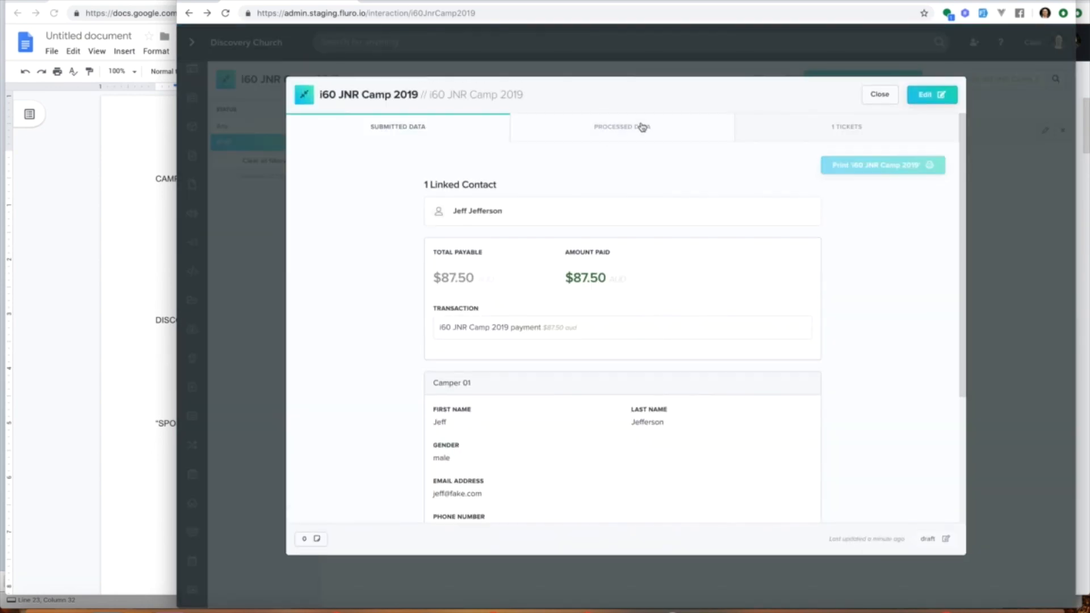
click(815, 136)
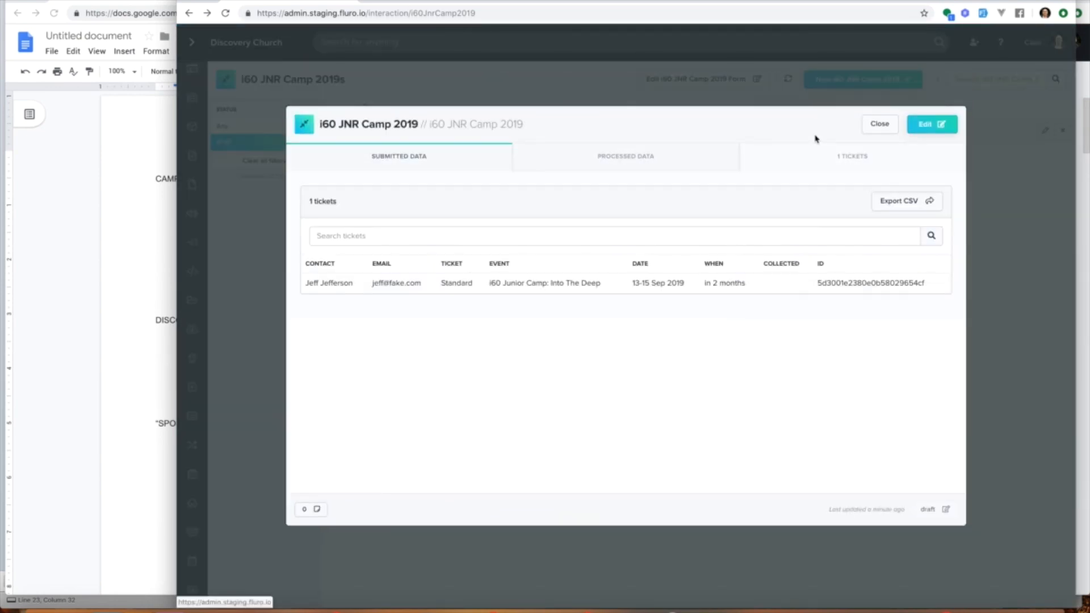
click(531, 285)
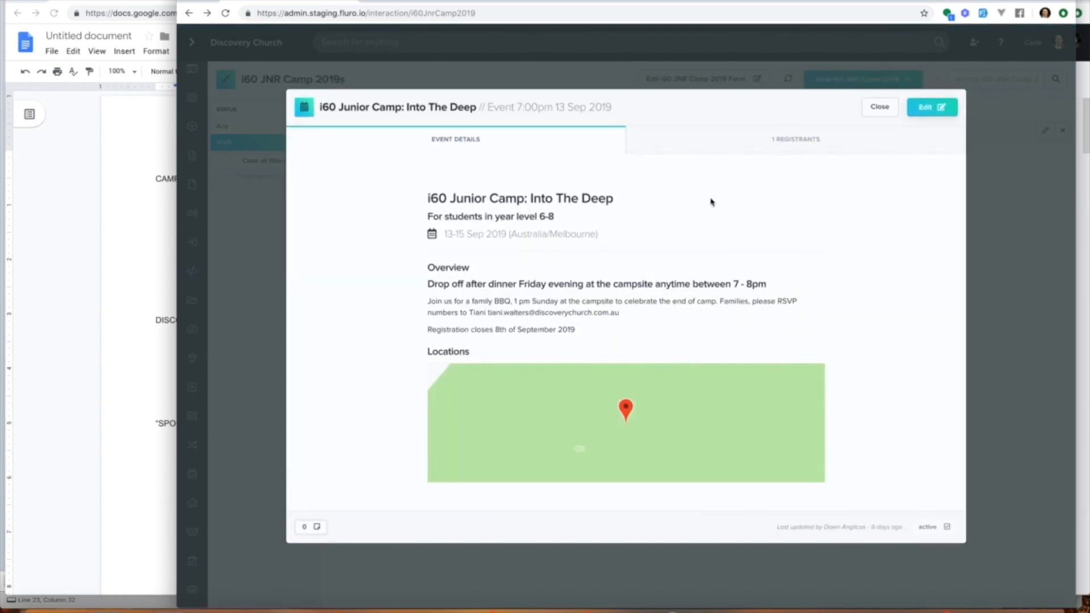
click(795, 139)
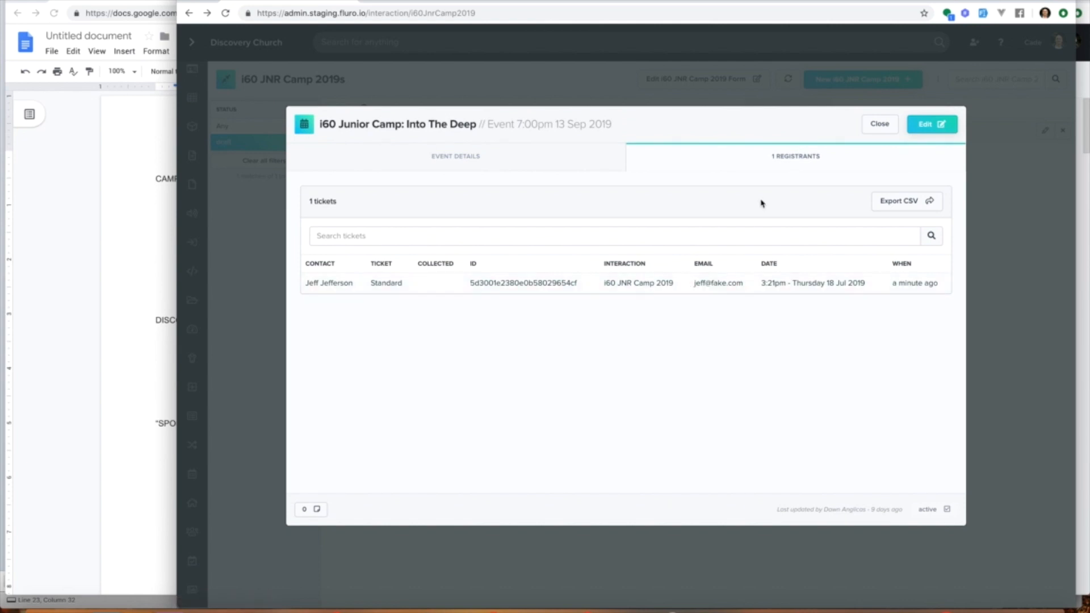
click(878, 126)
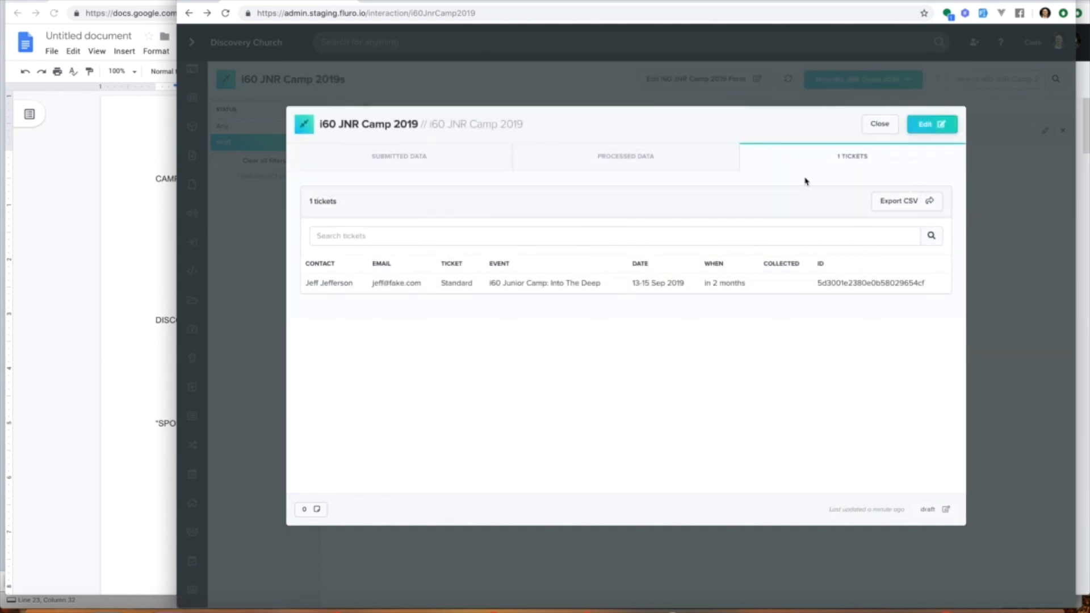
click(697, 154)
click(880, 123)
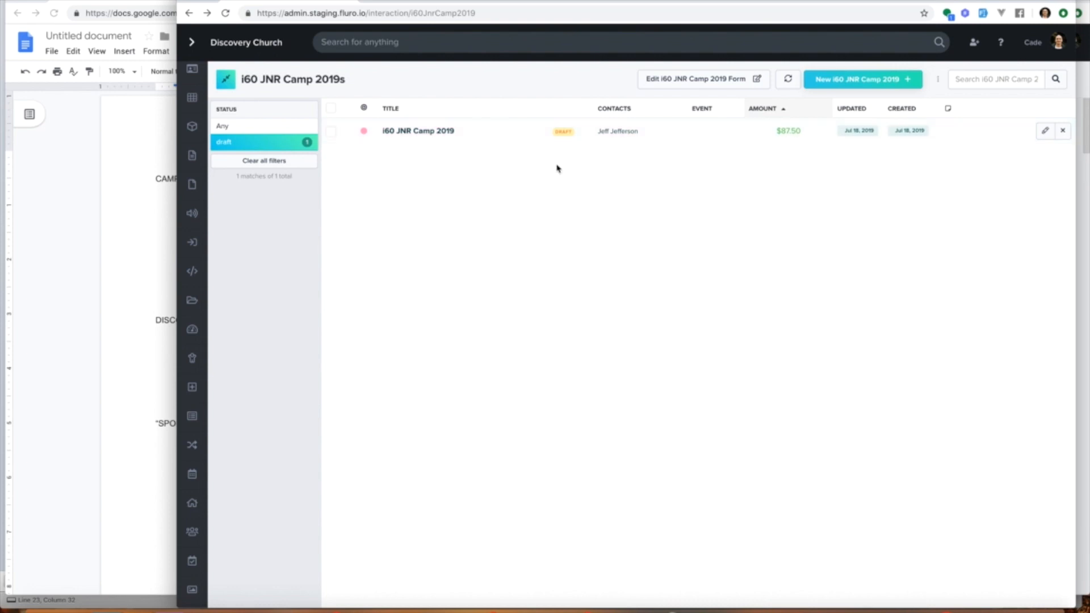
Step: Open the Tickets list filtered to drafts and mark the Standard ticket as collected
click(436, 43)
text(ticket)
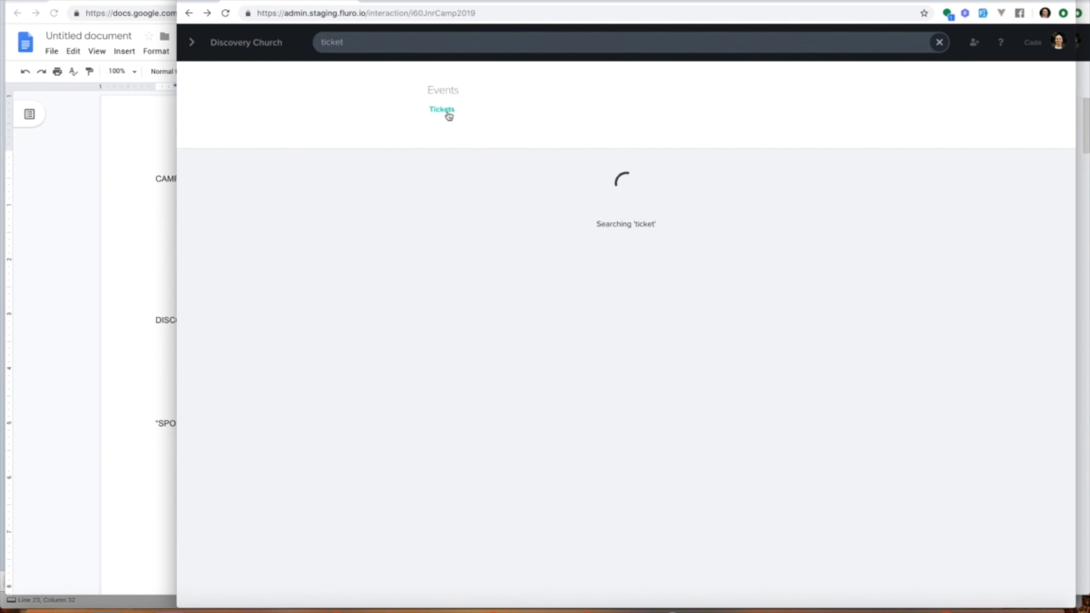
click(446, 111)
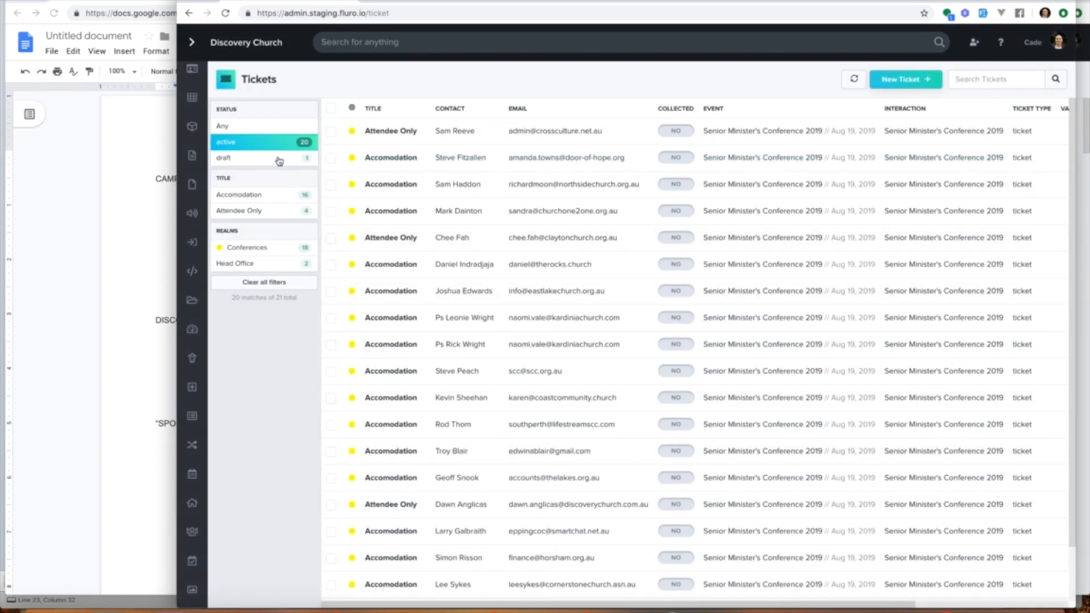
click(279, 159)
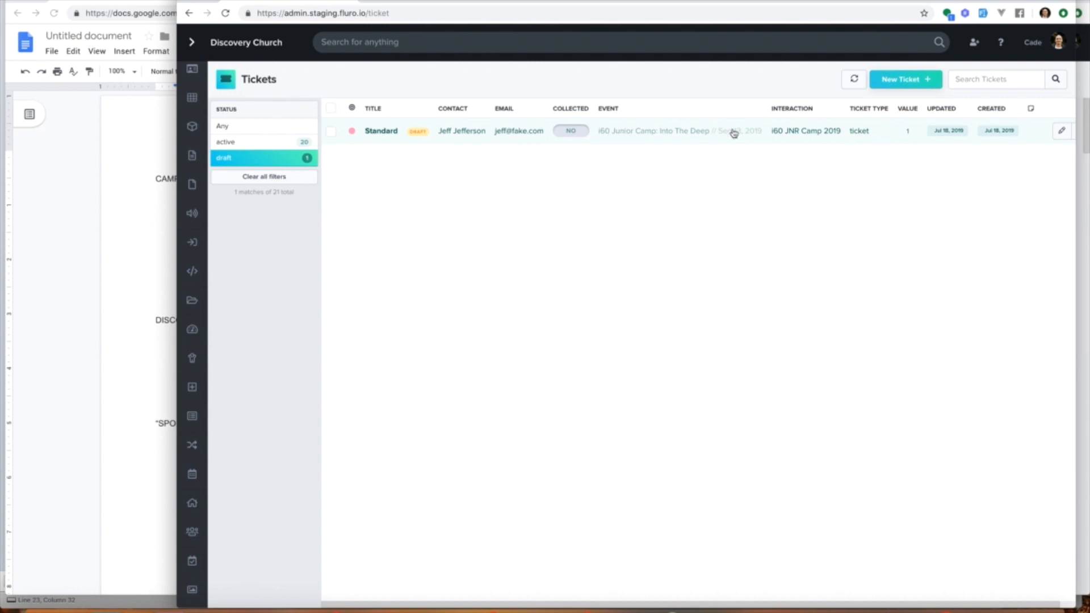
click(571, 132)
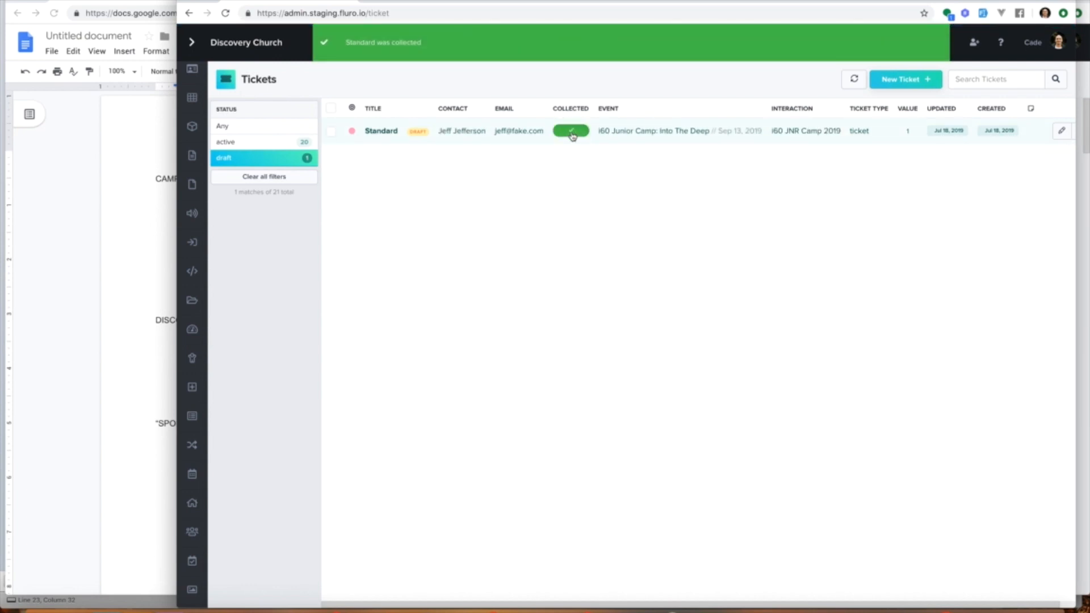
Step: Edit the Standard ticket, switch off its collected status, save and close it
click(1061, 131)
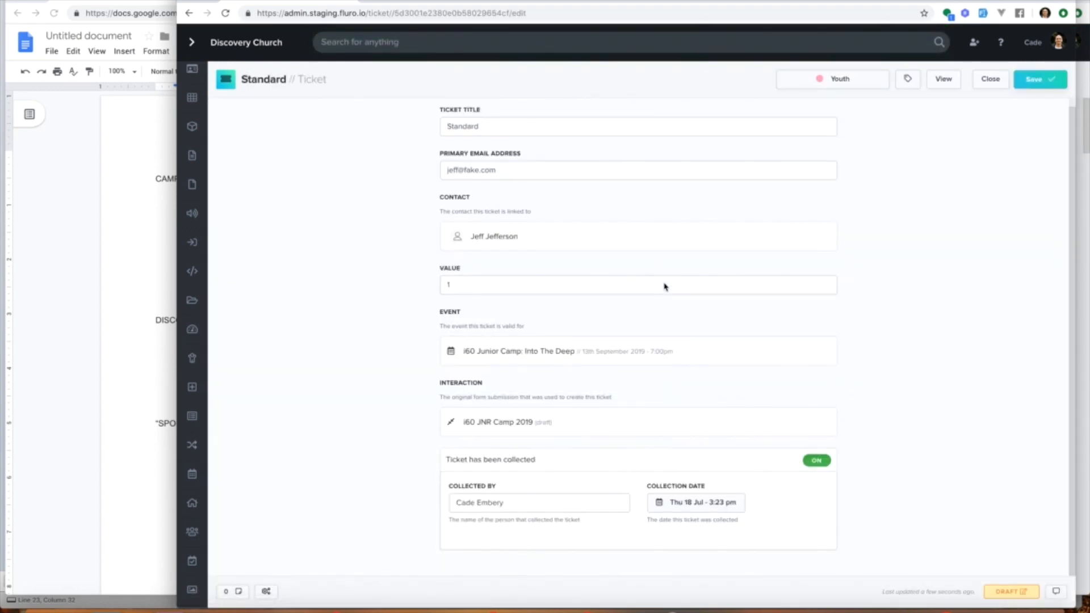
mouse_move(829, 423)
click(818, 460)
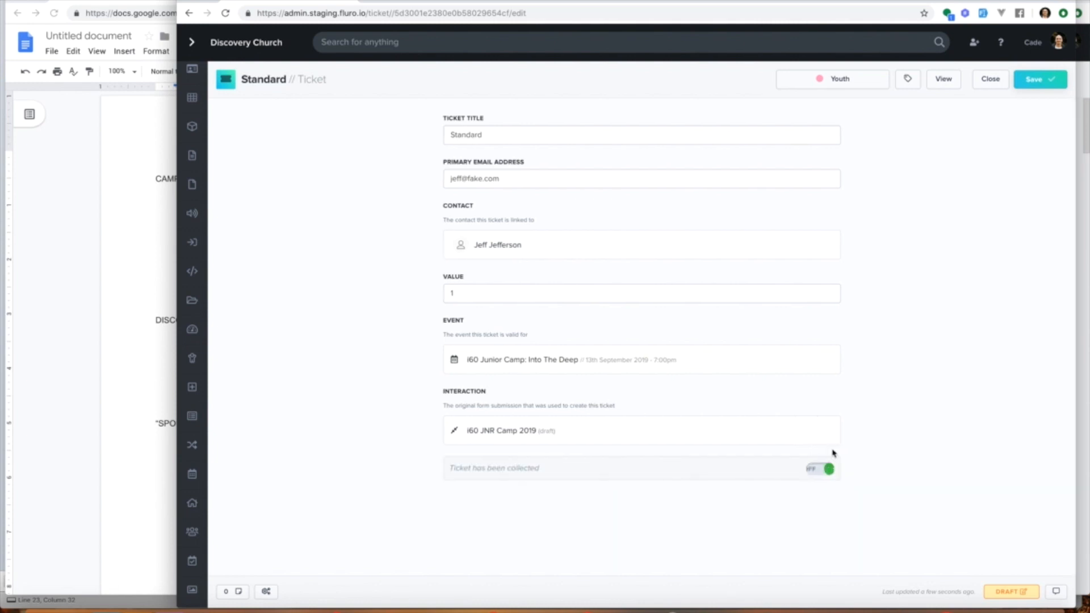
click(1037, 79)
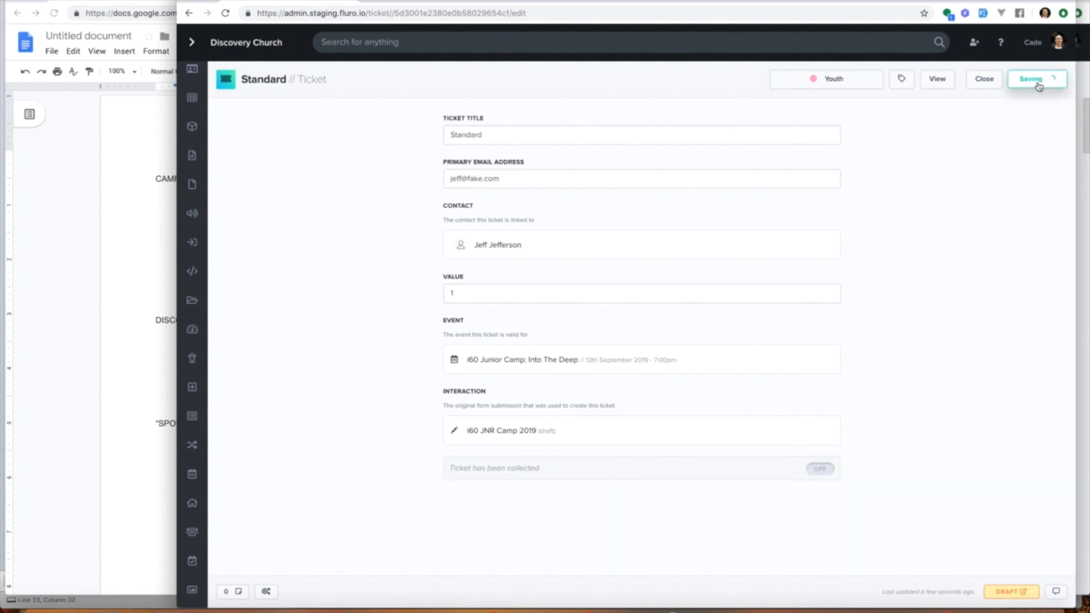
click(991, 83)
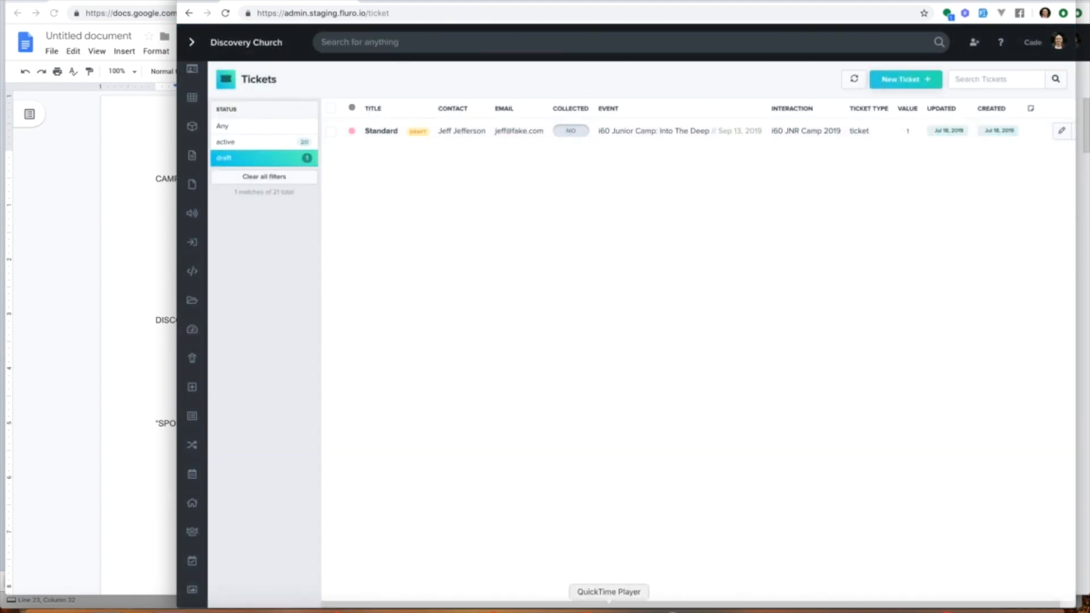
right_click(609, 602)
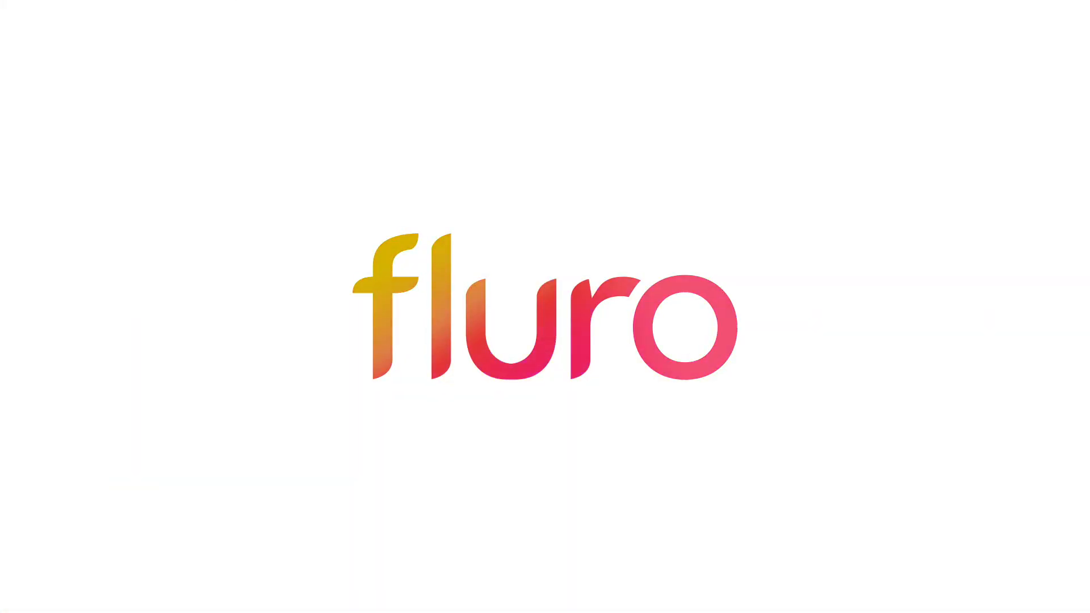